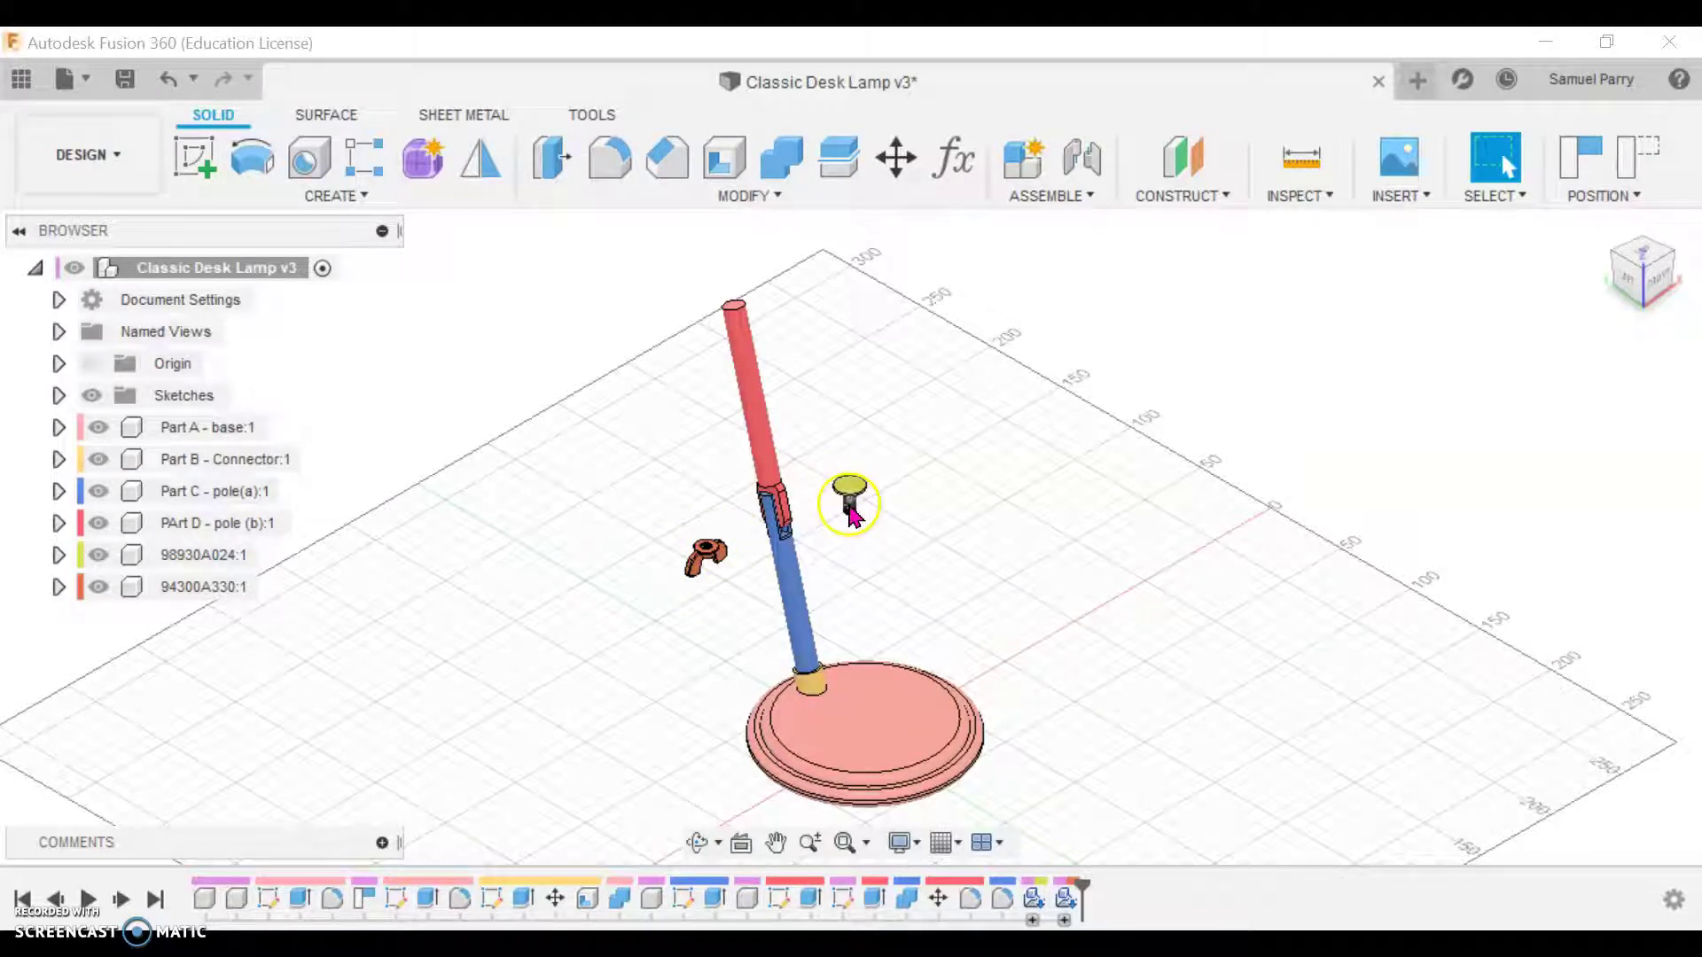
Hide the screw component 98930A024 and the wing nut component 94300A330.
{"action": "left_click", "coordinate": [1410, 196]}
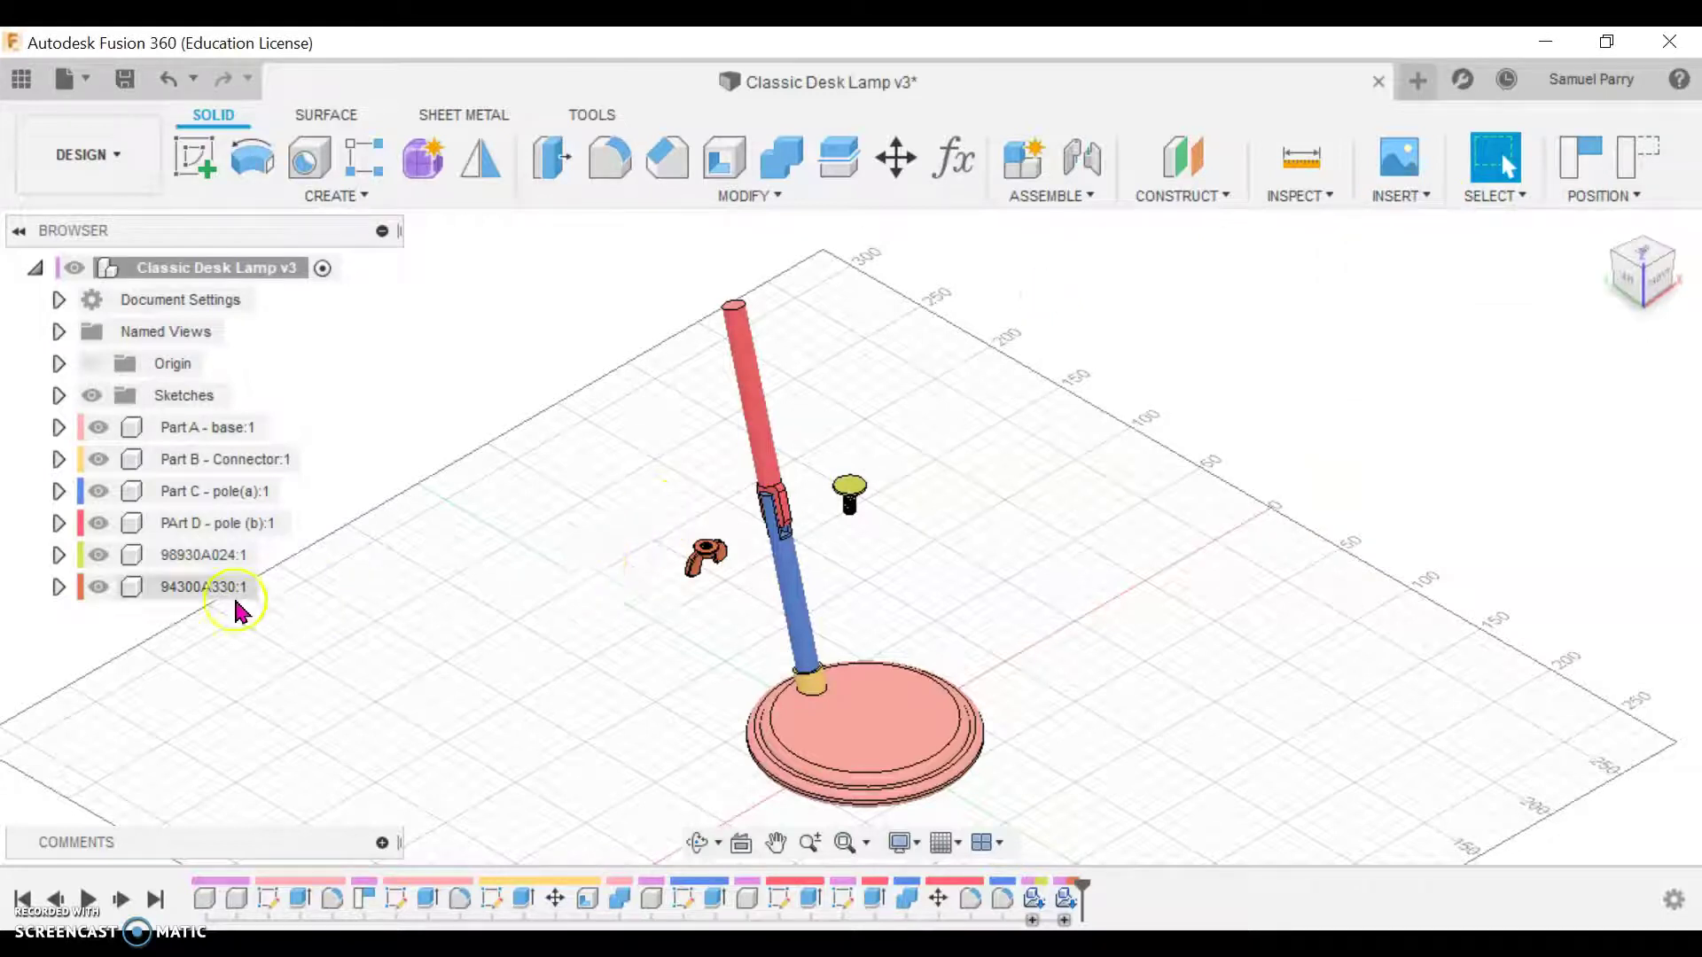
{"action": "left_click", "coordinate": [96, 592]}
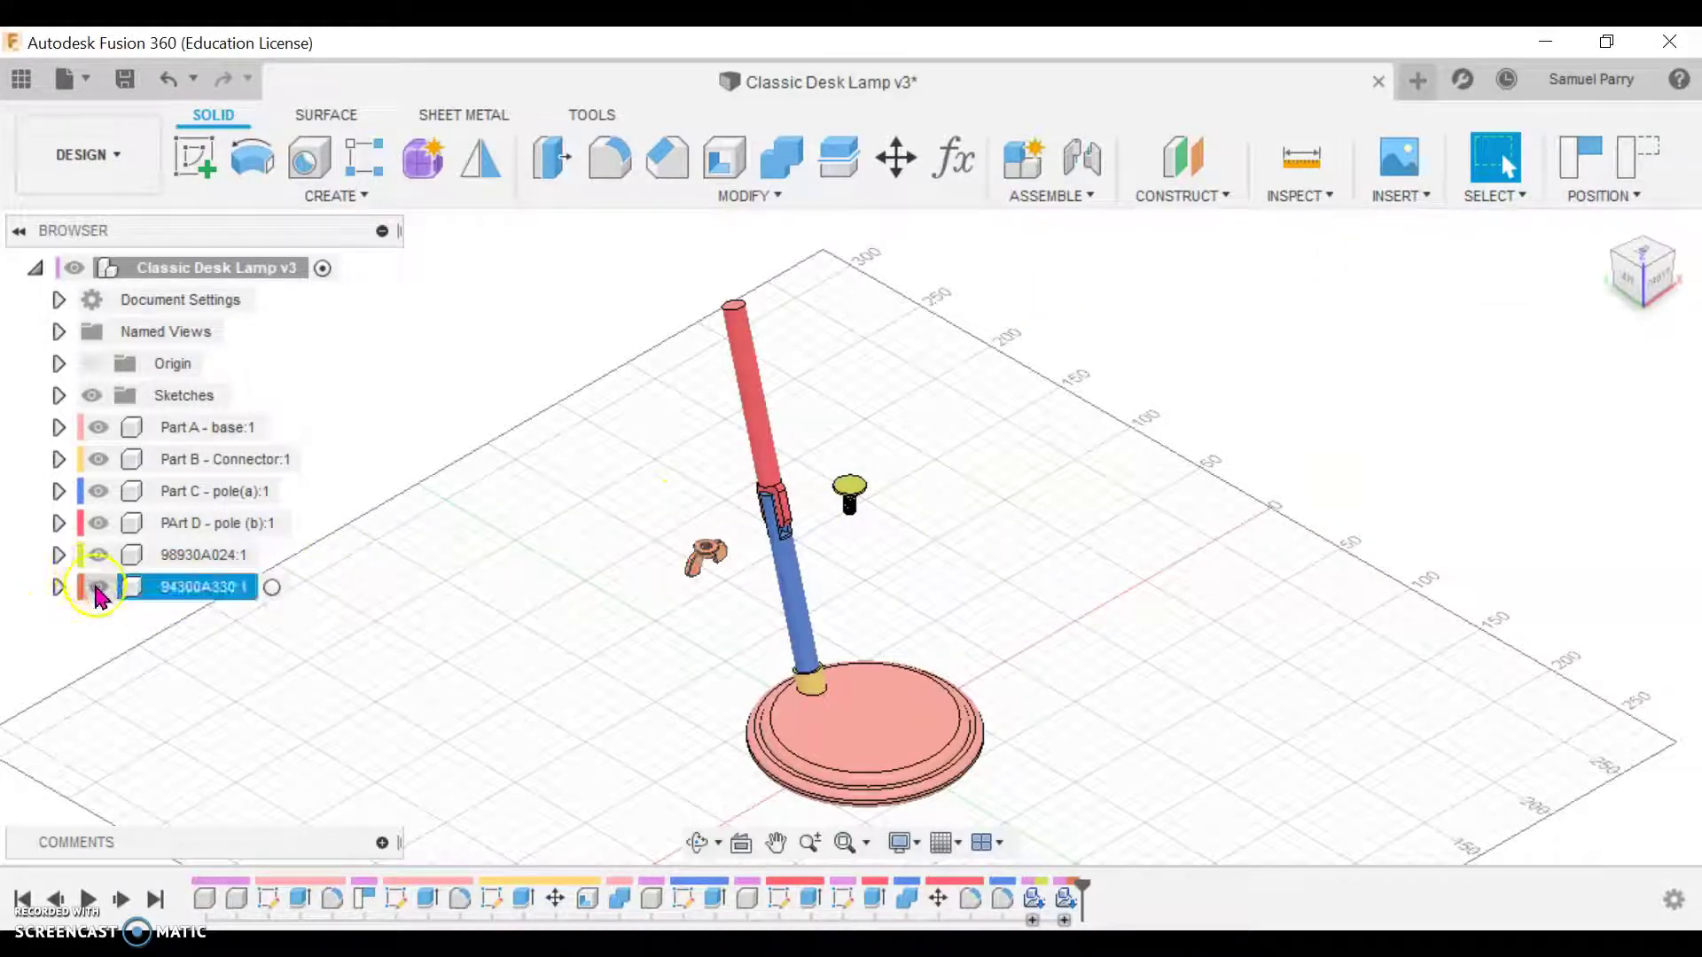
{"action": "left_click", "coordinate": [95, 590]}
{"action": "left_click", "coordinate": [98, 555]}
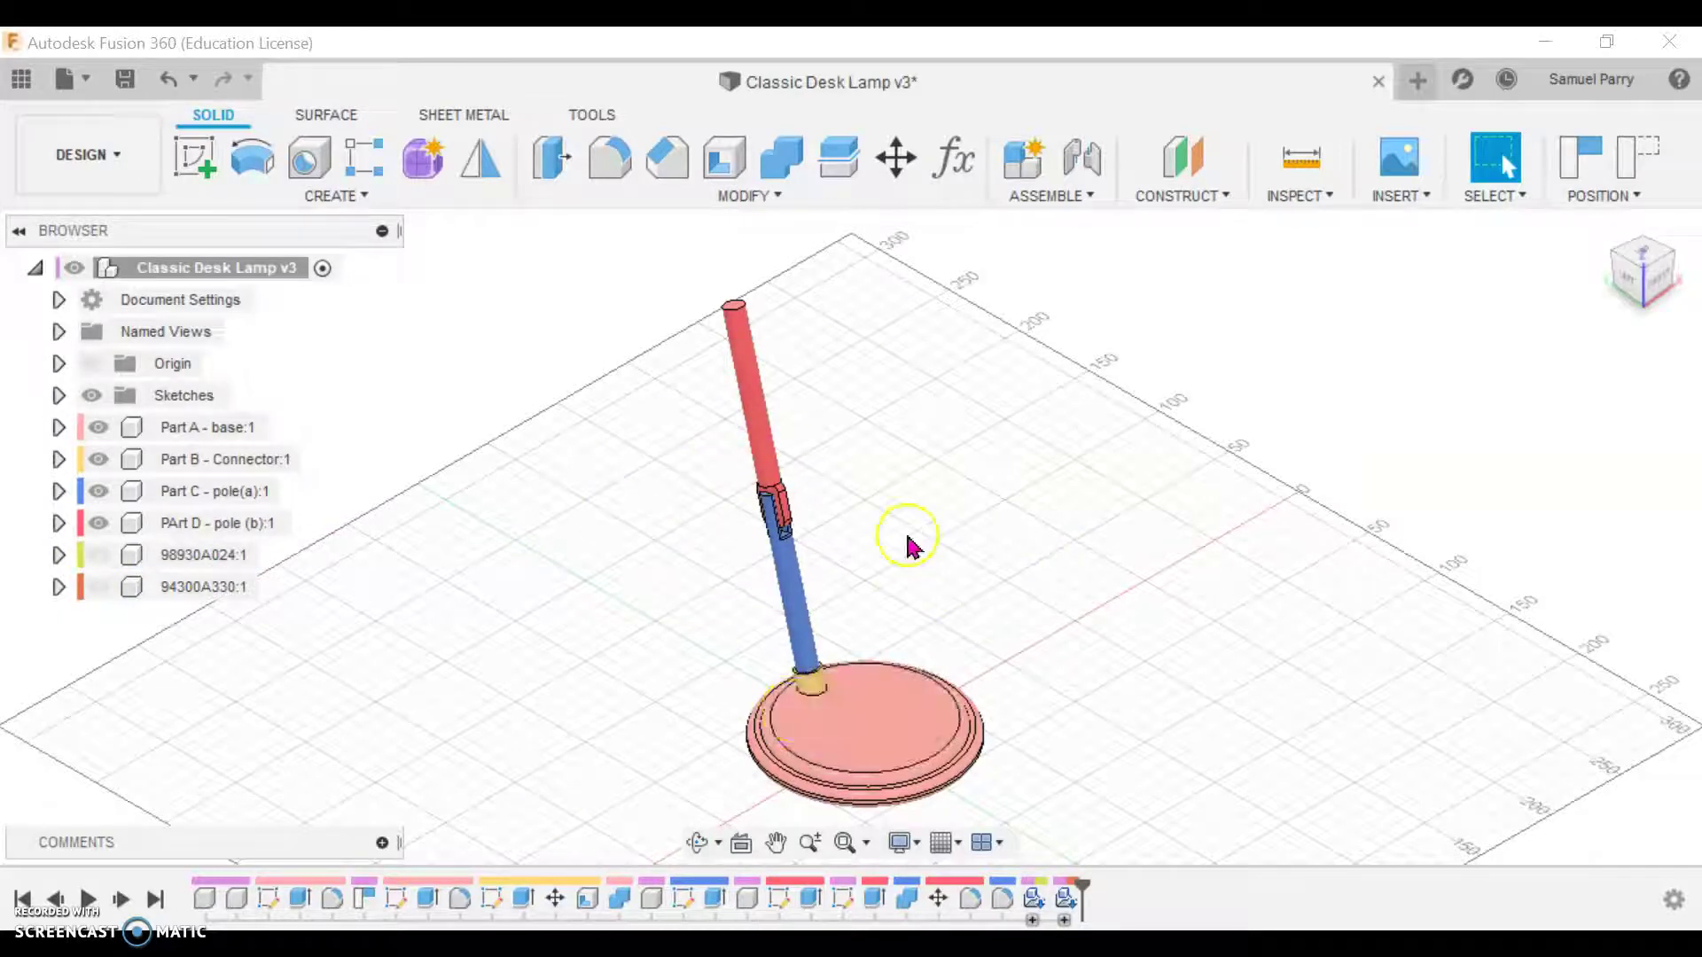
Examine the joint where the red upper pole meets the blue lower pole.
{"action": "left_click", "coordinate": [884, 603]}
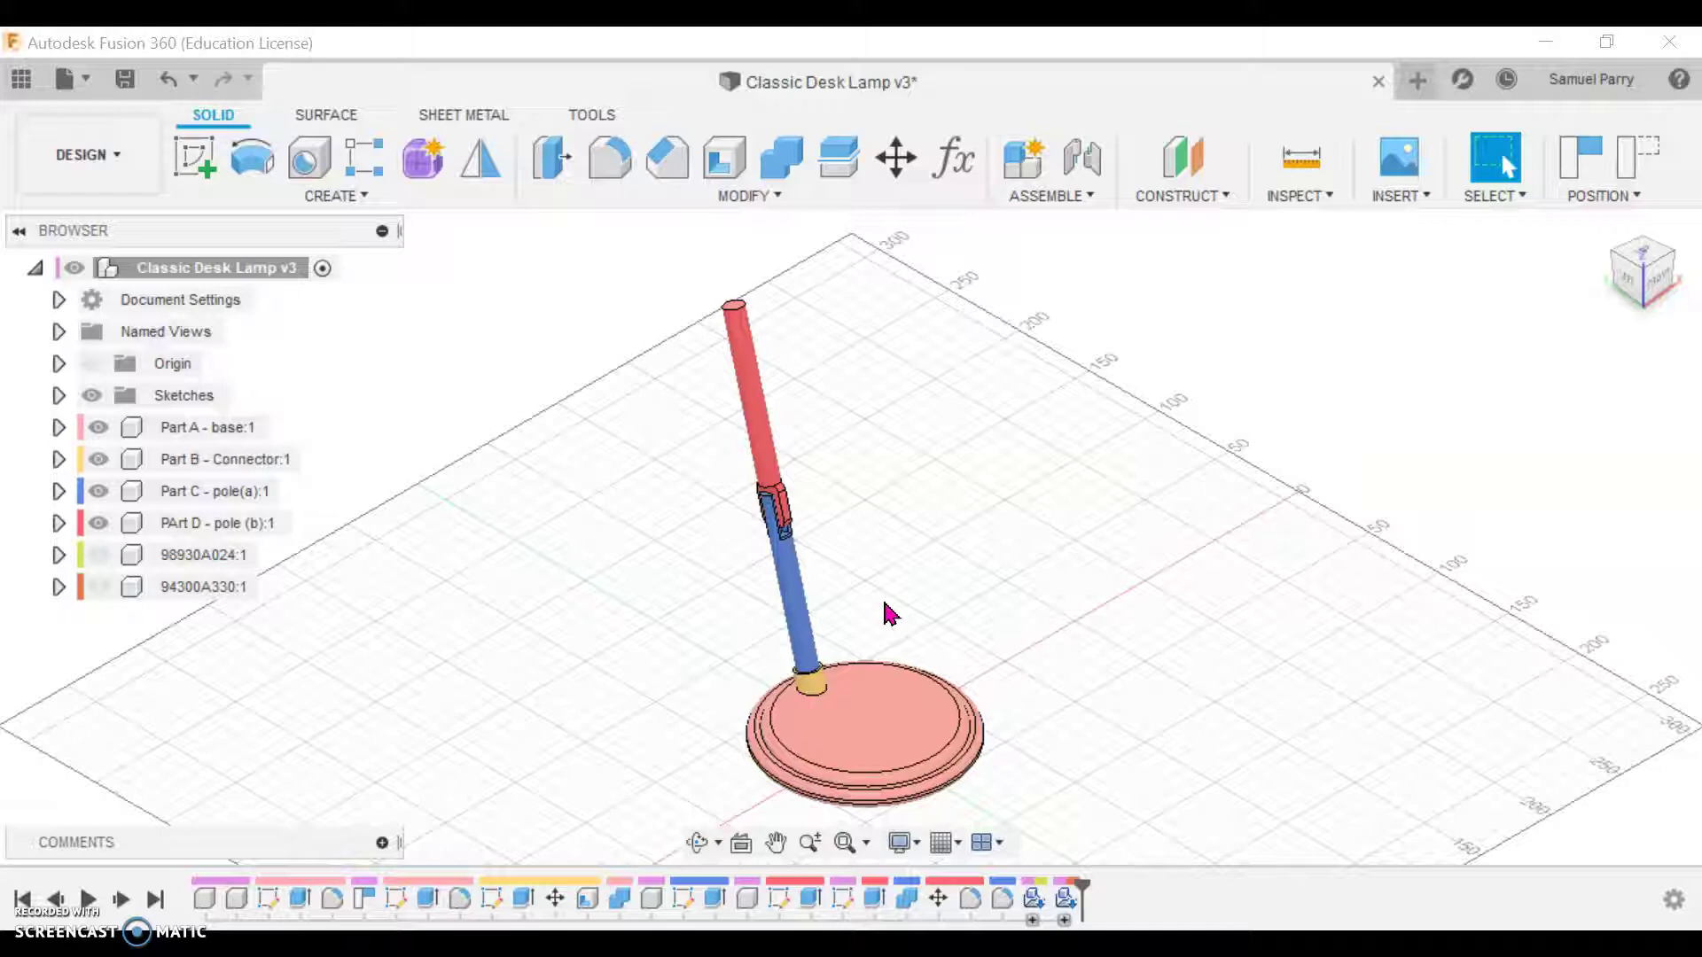
{"action": "left_click", "coordinate": [863, 602]}
{"action": "left_click_drag", "start_coordinate": [867, 612], "coordinate": [866, 559]}
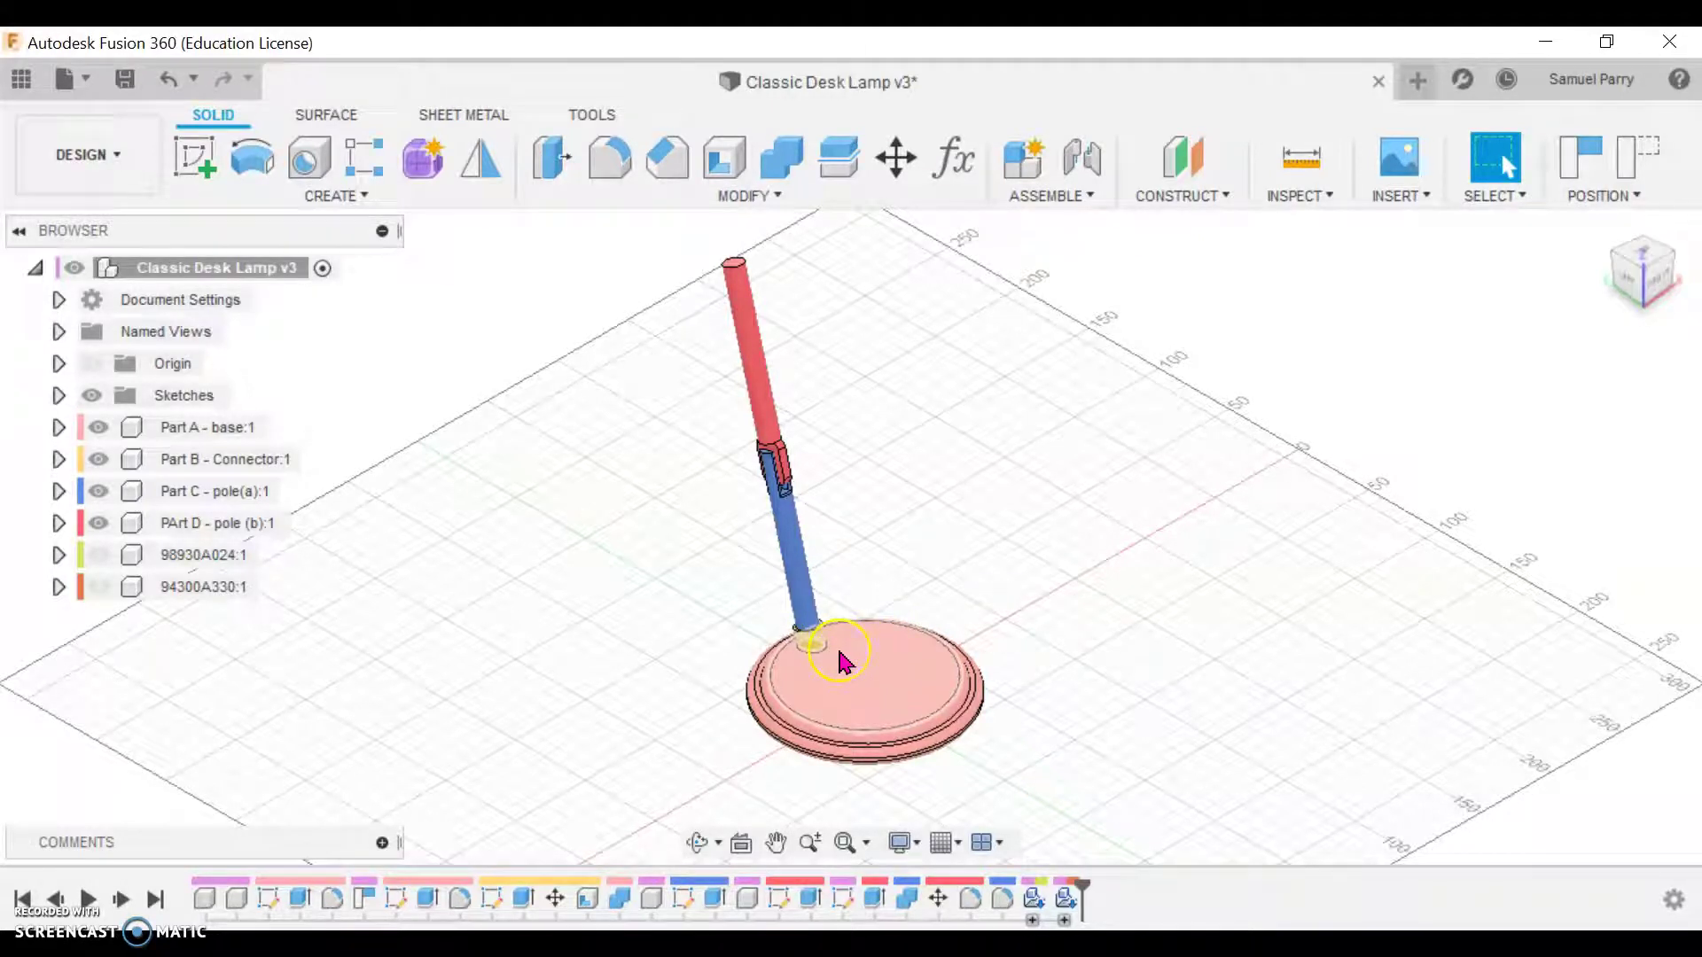
{"action": "left_click", "coordinate": [865, 496]}
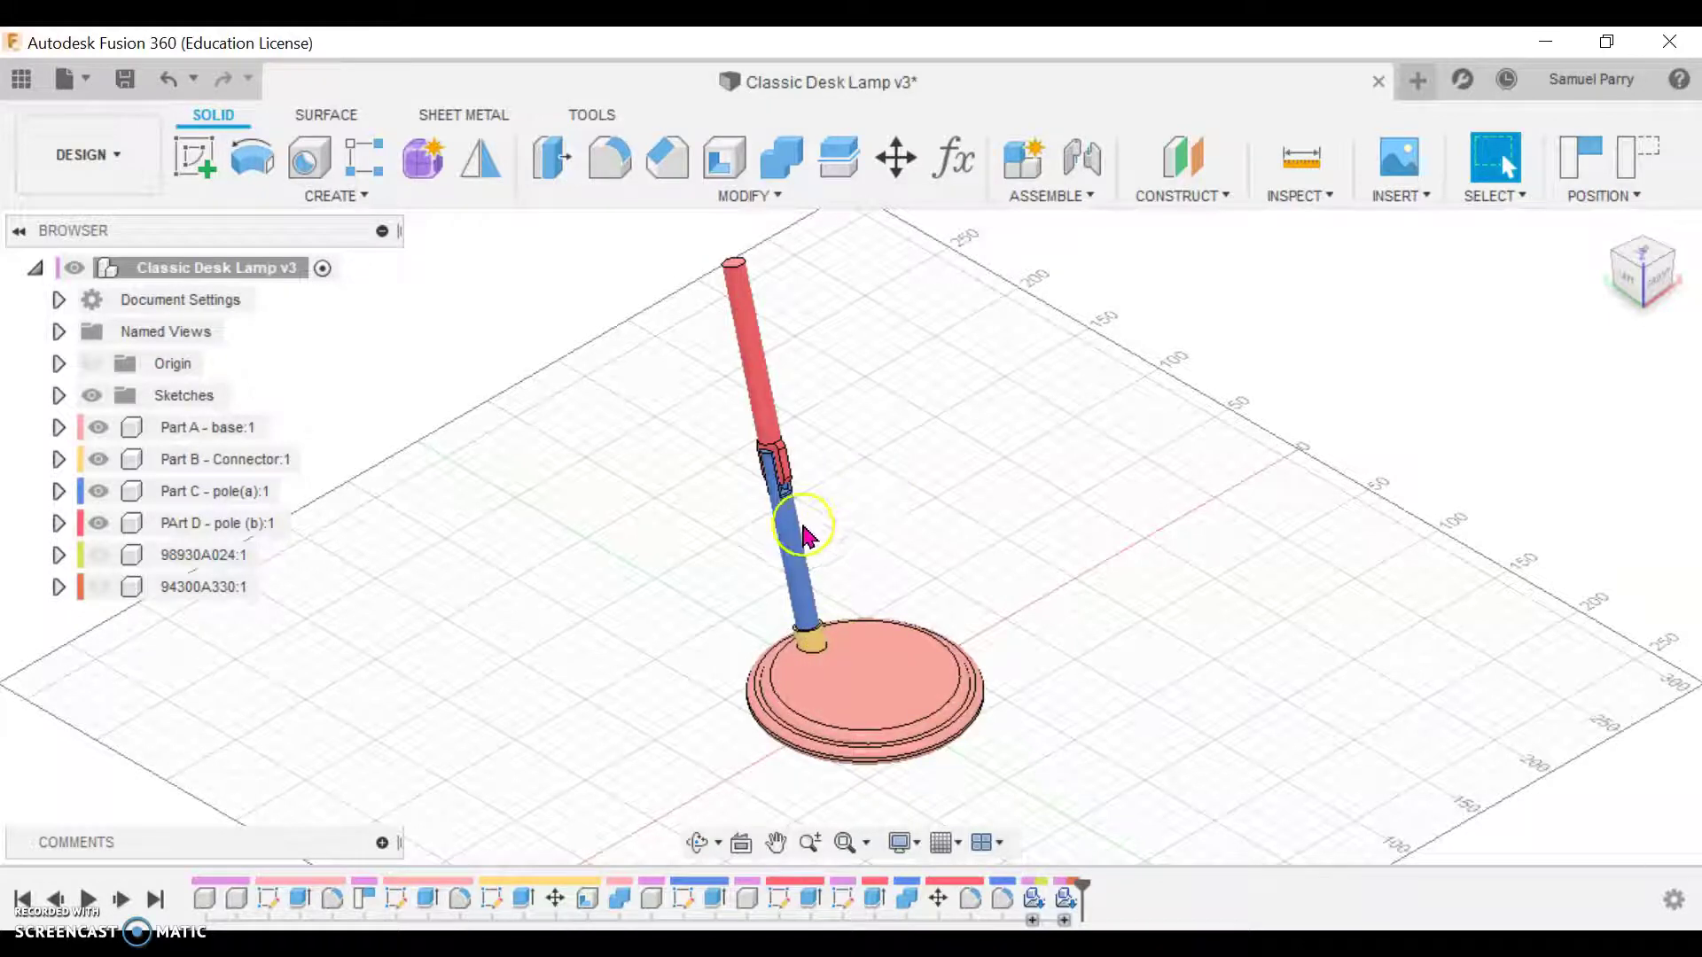
{"action": "scroll", "coordinate": [771, 483], "scroll_direction": "up", "scroll_amount": 4}
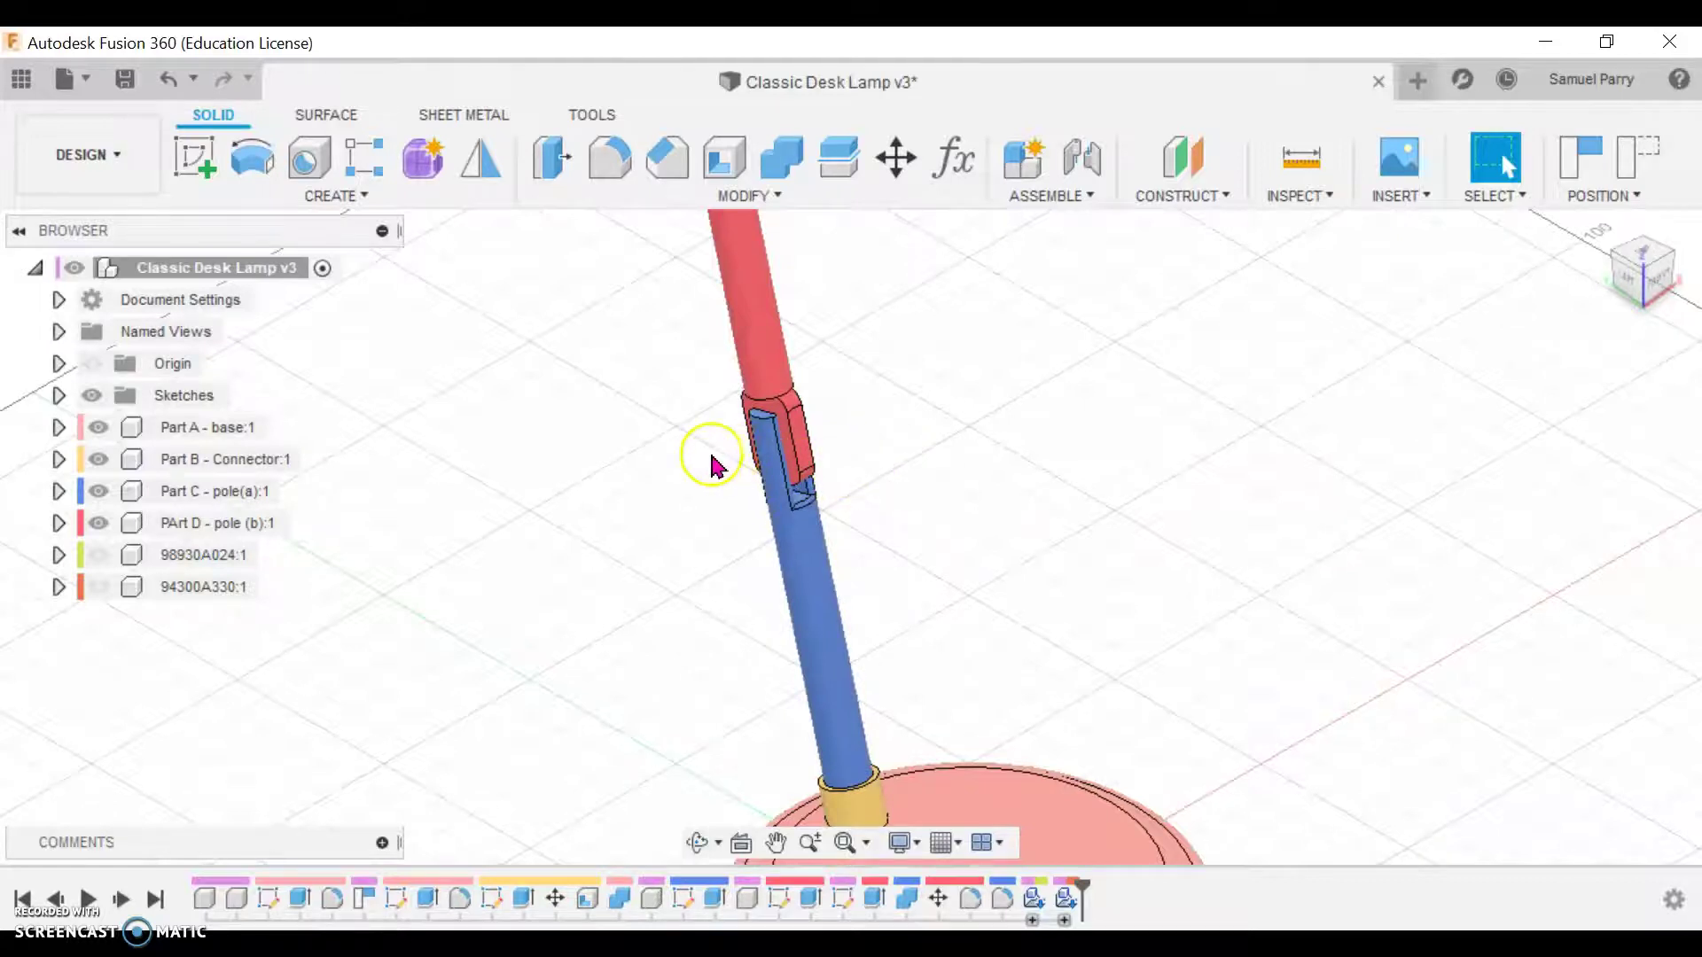
{"action": "scroll", "coordinate": [716, 459], "scroll_direction": "up", "scroll_amount": 2}
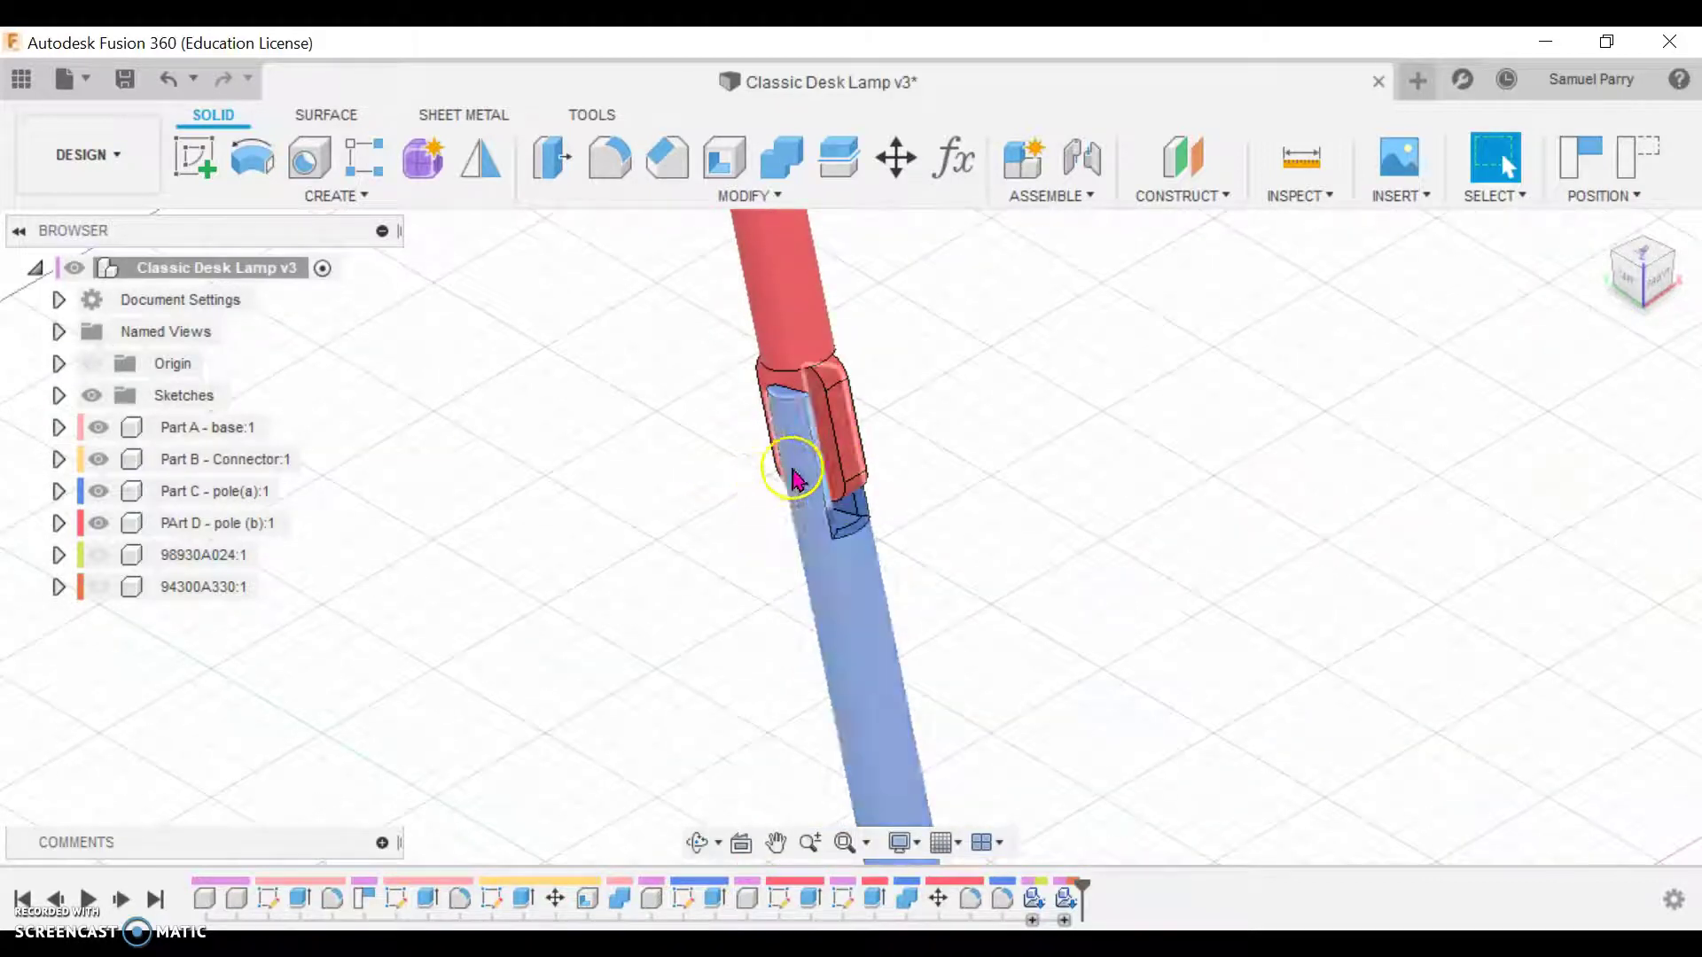
{"action": "left_click", "coordinate": [843, 604]}
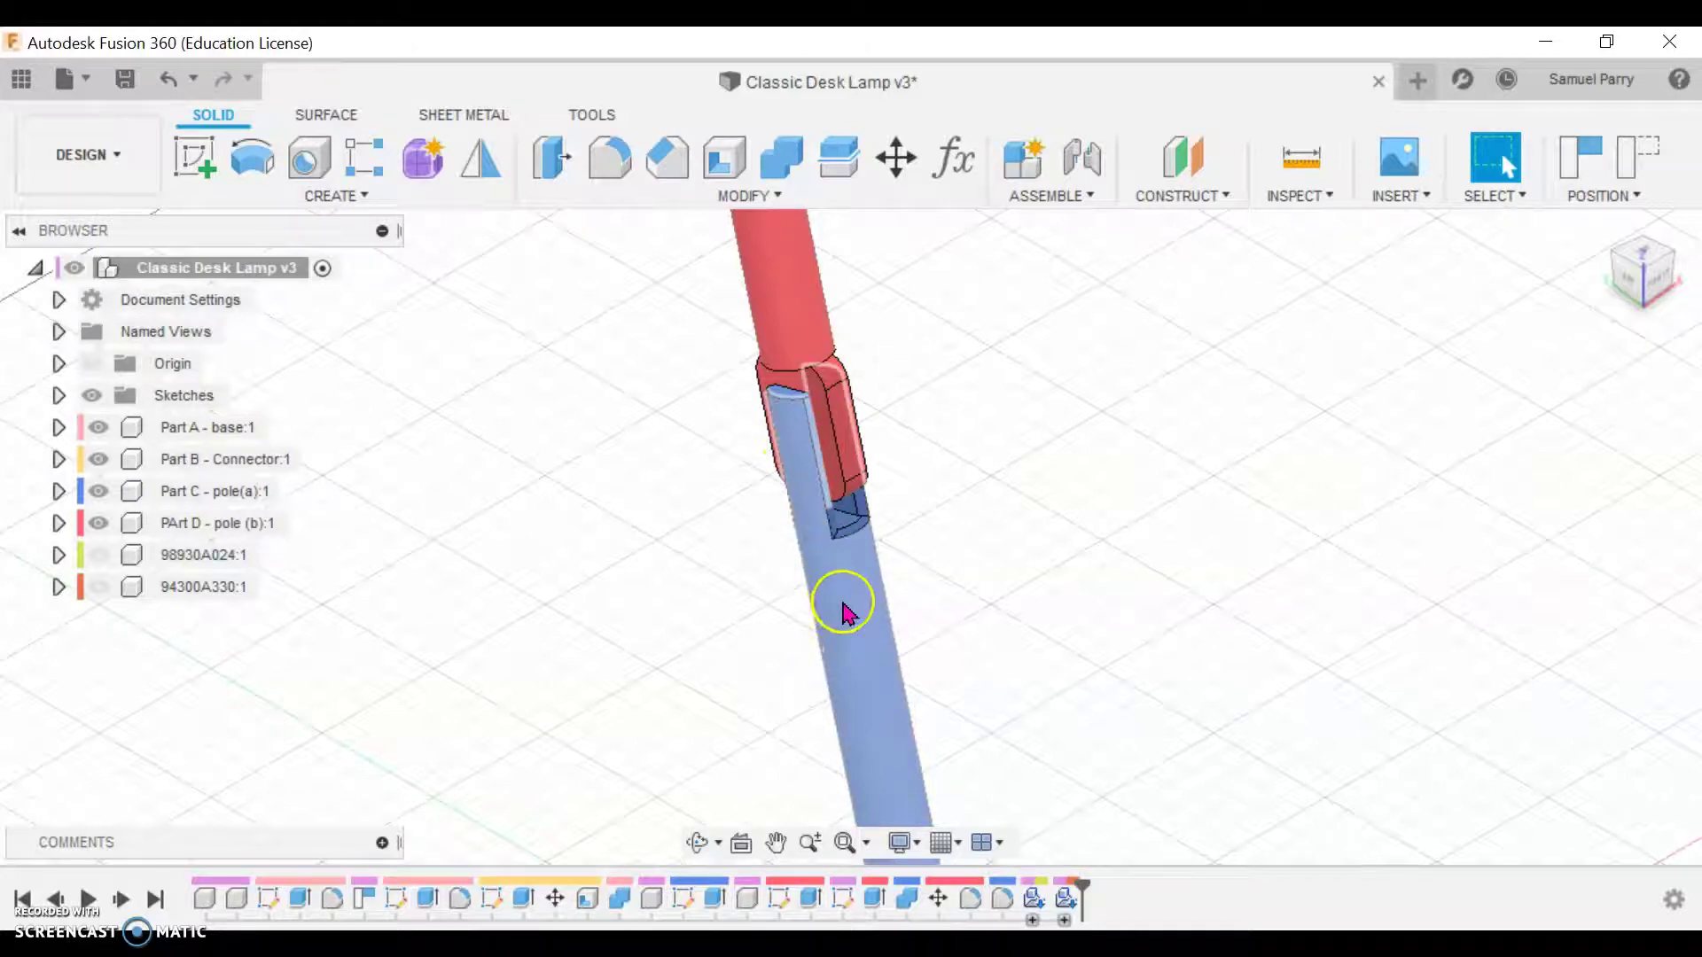
{"action": "left_click", "coordinate": [837, 614]}
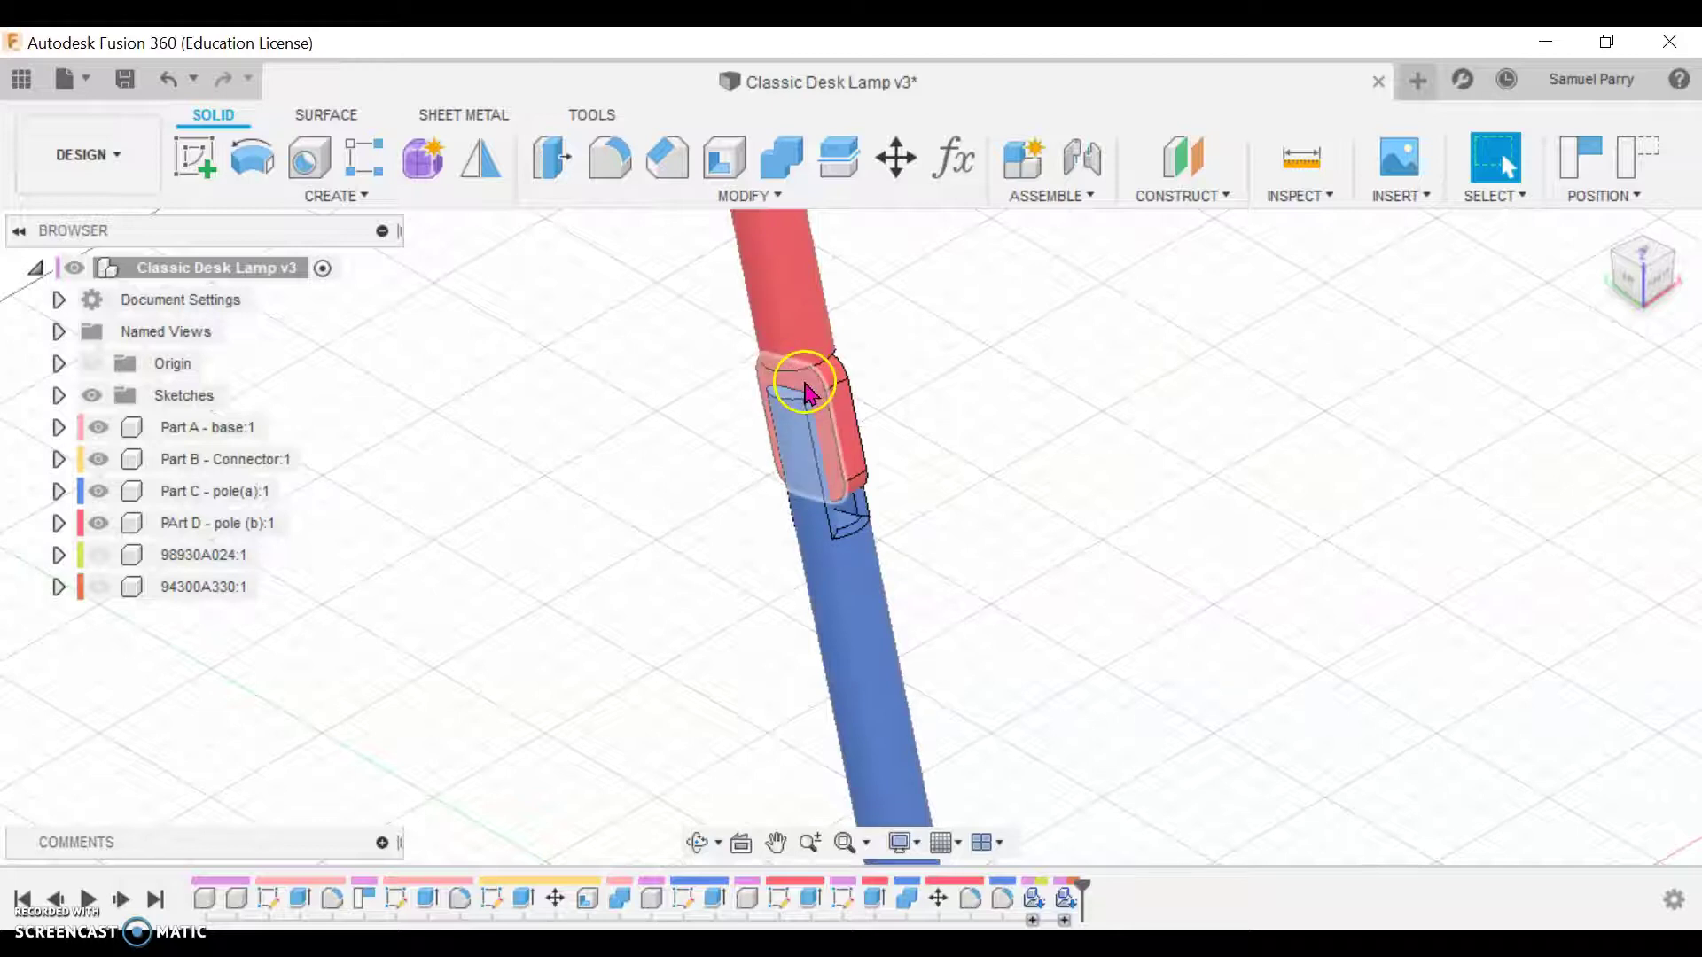
{"action": "scroll", "coordinate": [1242, 619], "scroll_direction": "down", "scroll_amount": 2}
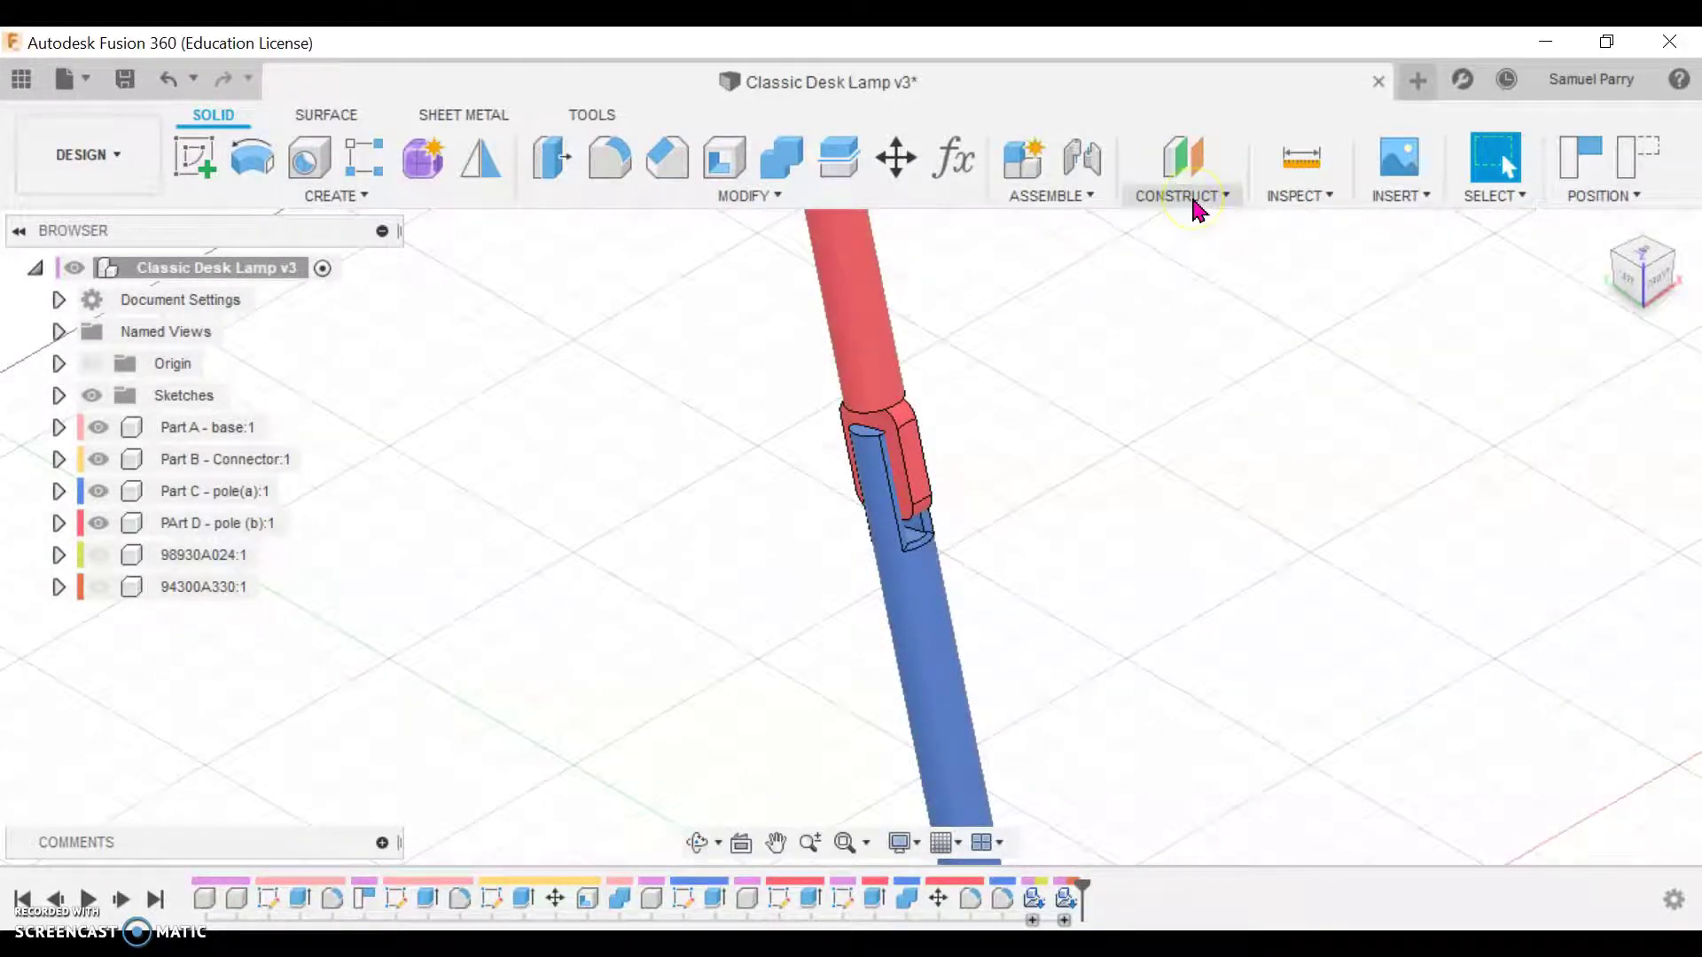
{"action": "left_click", "coordinate": [890, 442]}
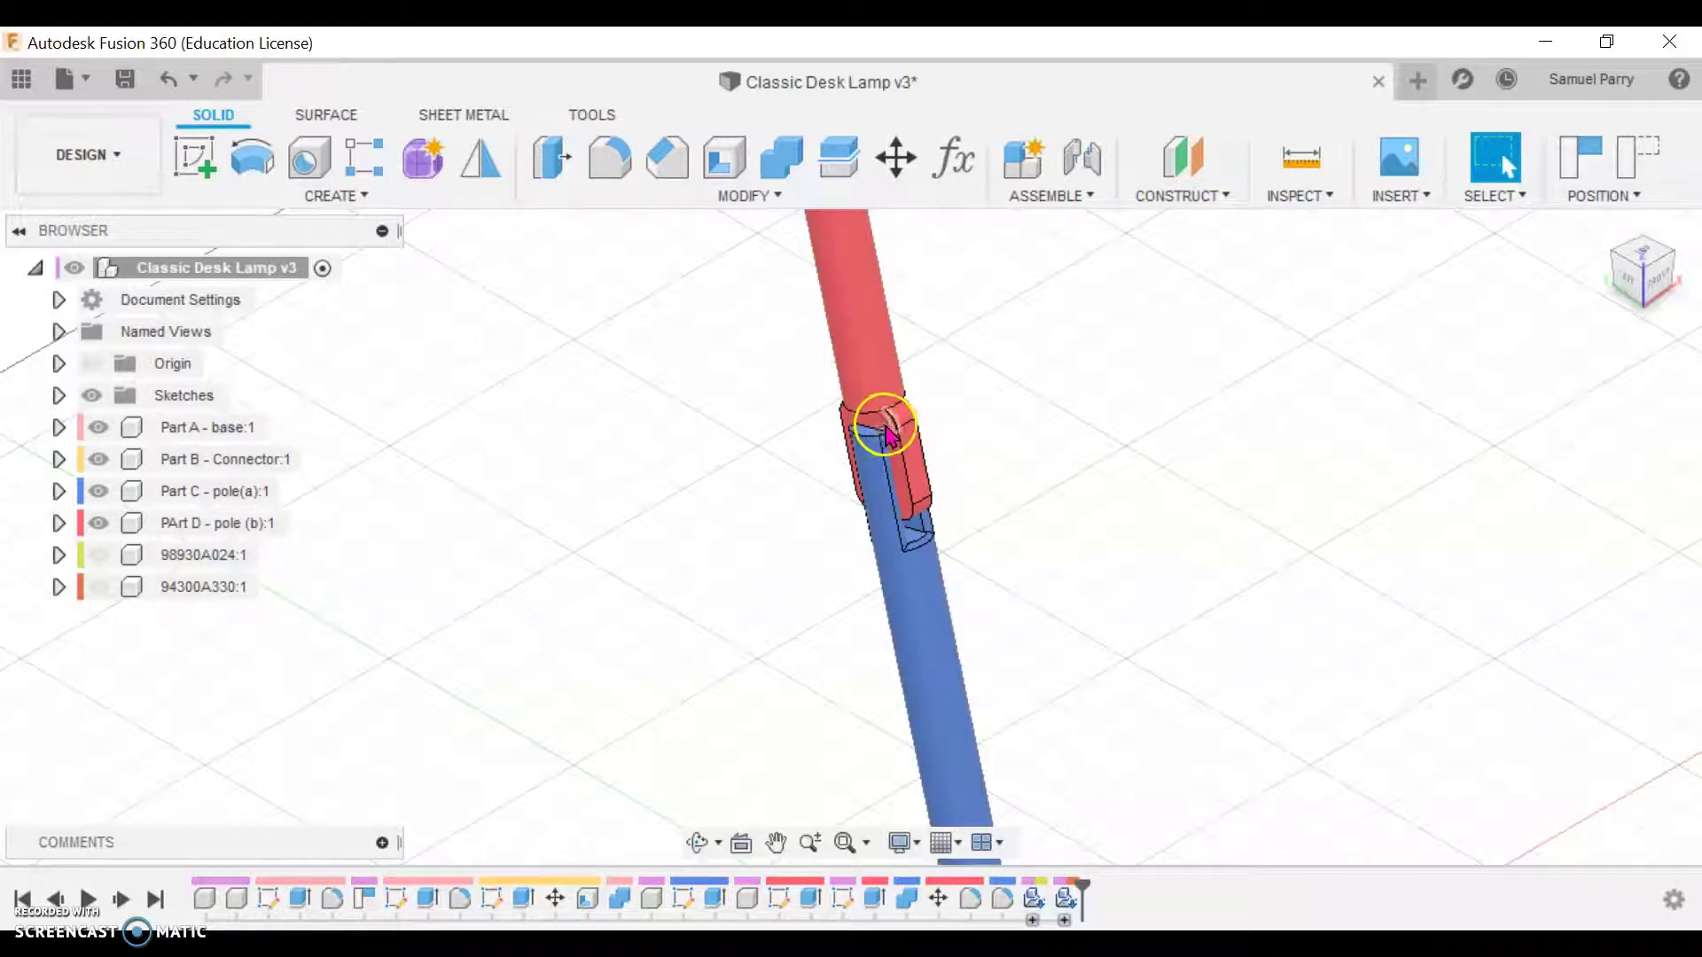
{"action": "left_click", "coordinate": [884, 429]}
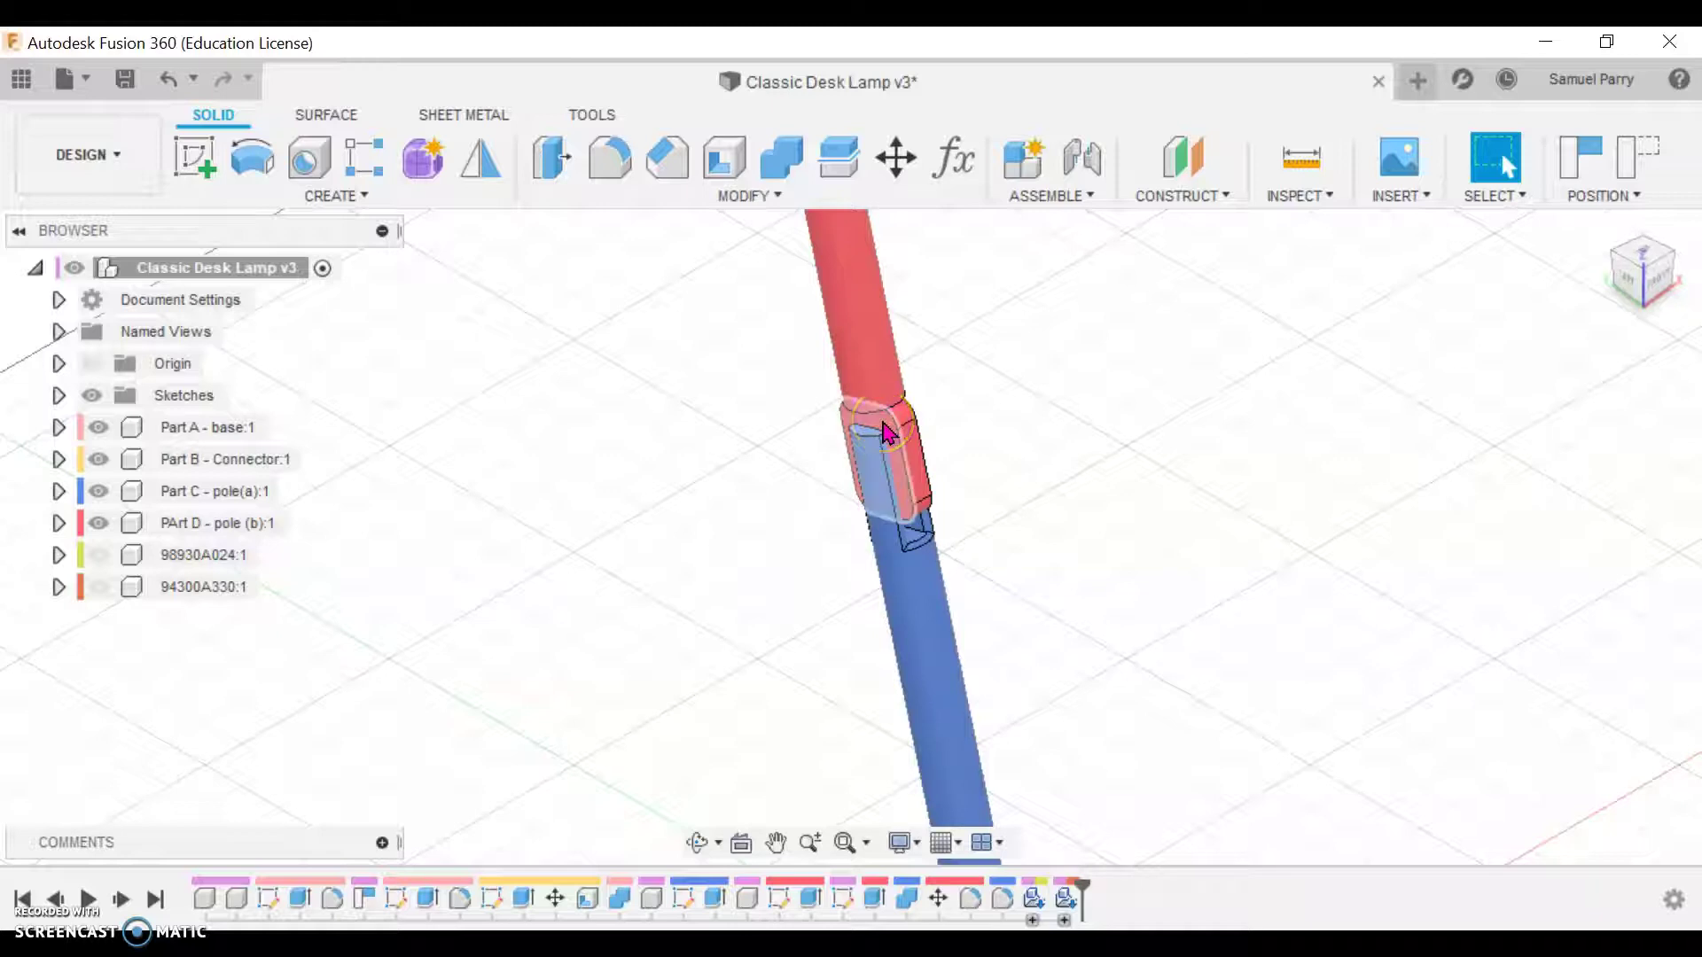
{"action": "left_click", "coordinate": [929, 588]}
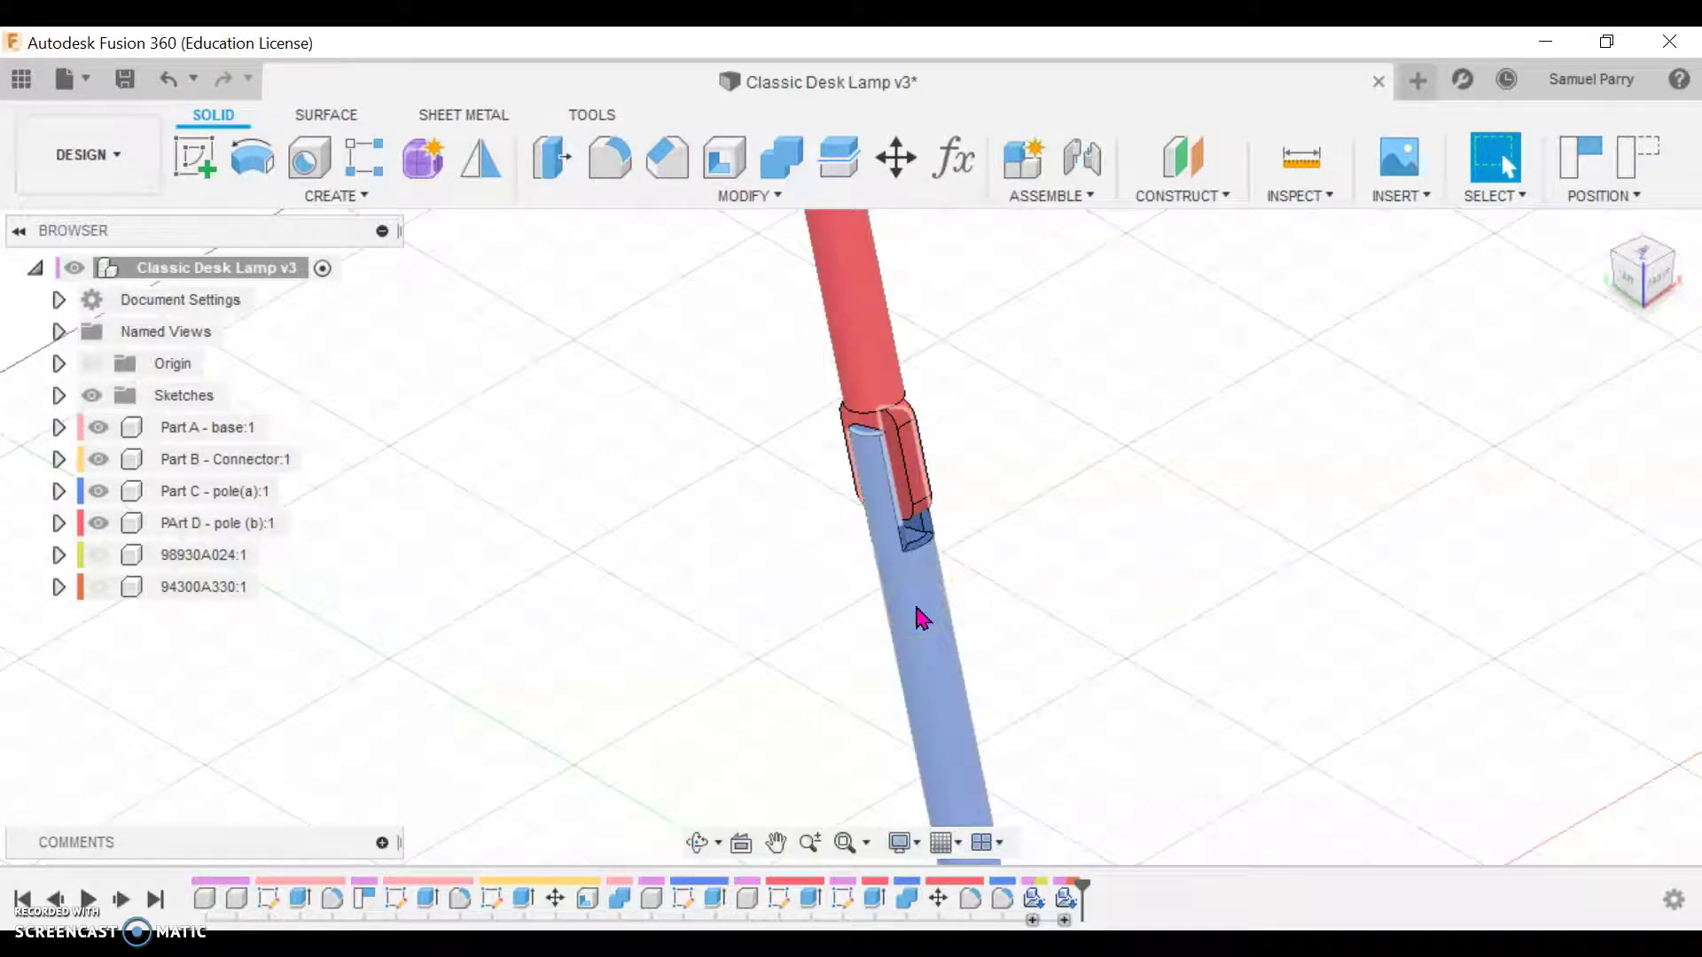
Capture the moved components' position and construct a plane tangent to the blue lower pole's cylindrical face at an angle of -90 degrees.
{"action": "left_click", "coordinate": [1198, 197]}
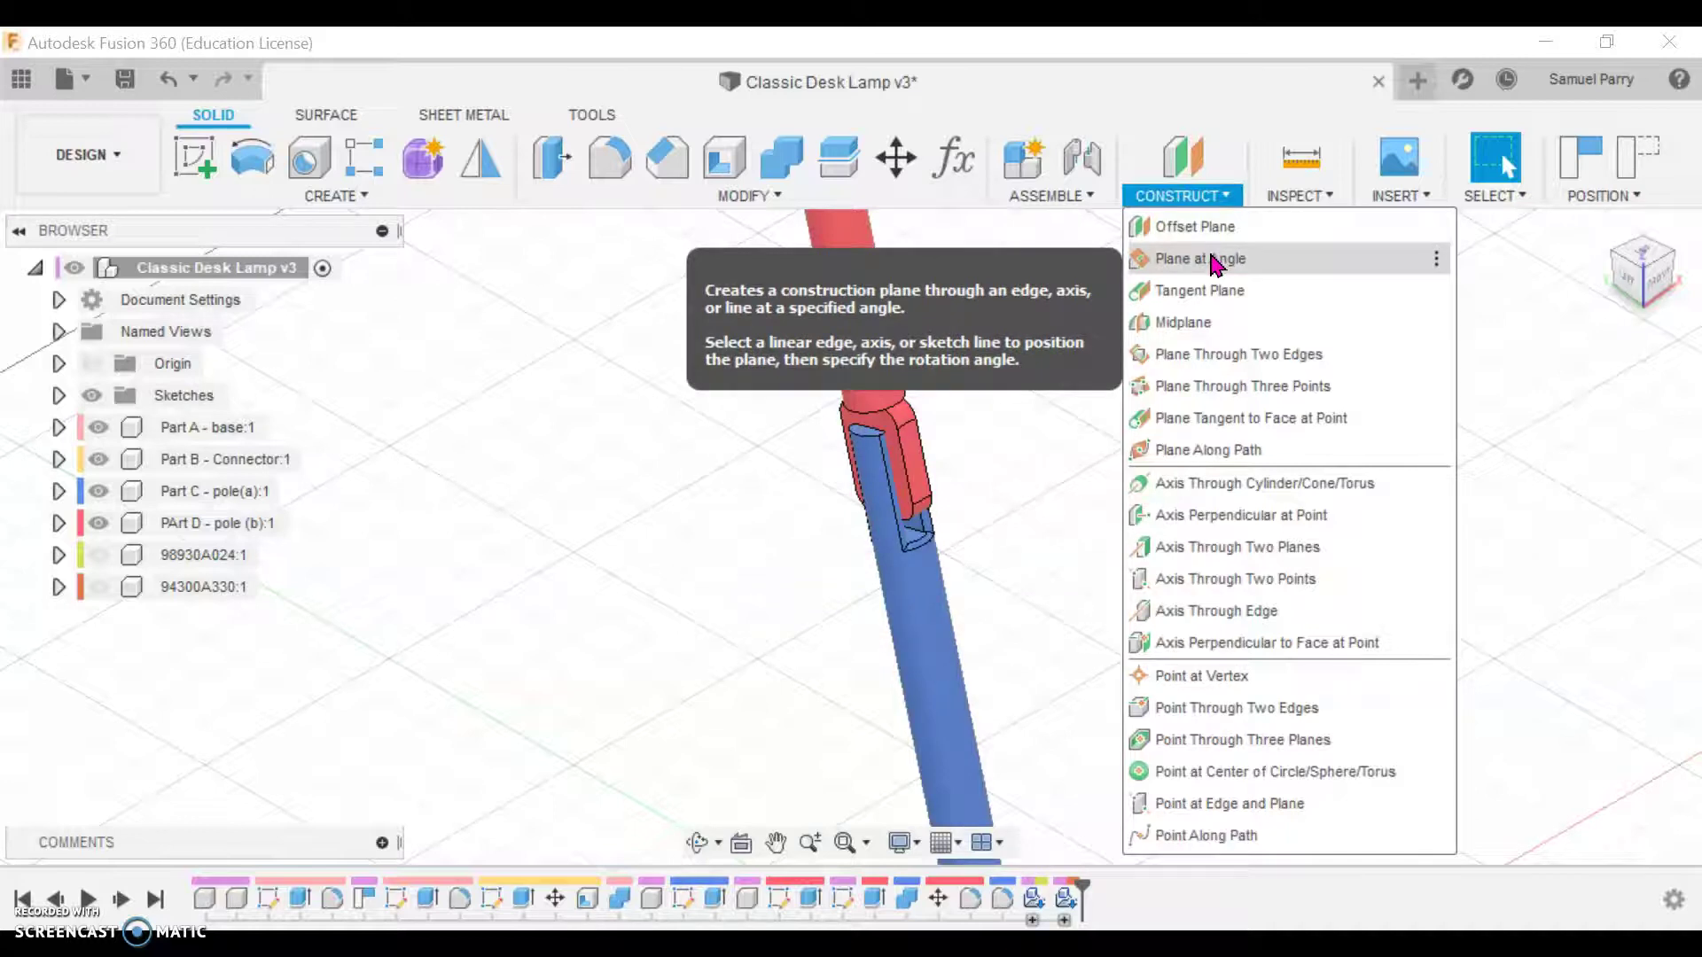
{"action": "left_click", "coordinate": [1216, 304]}
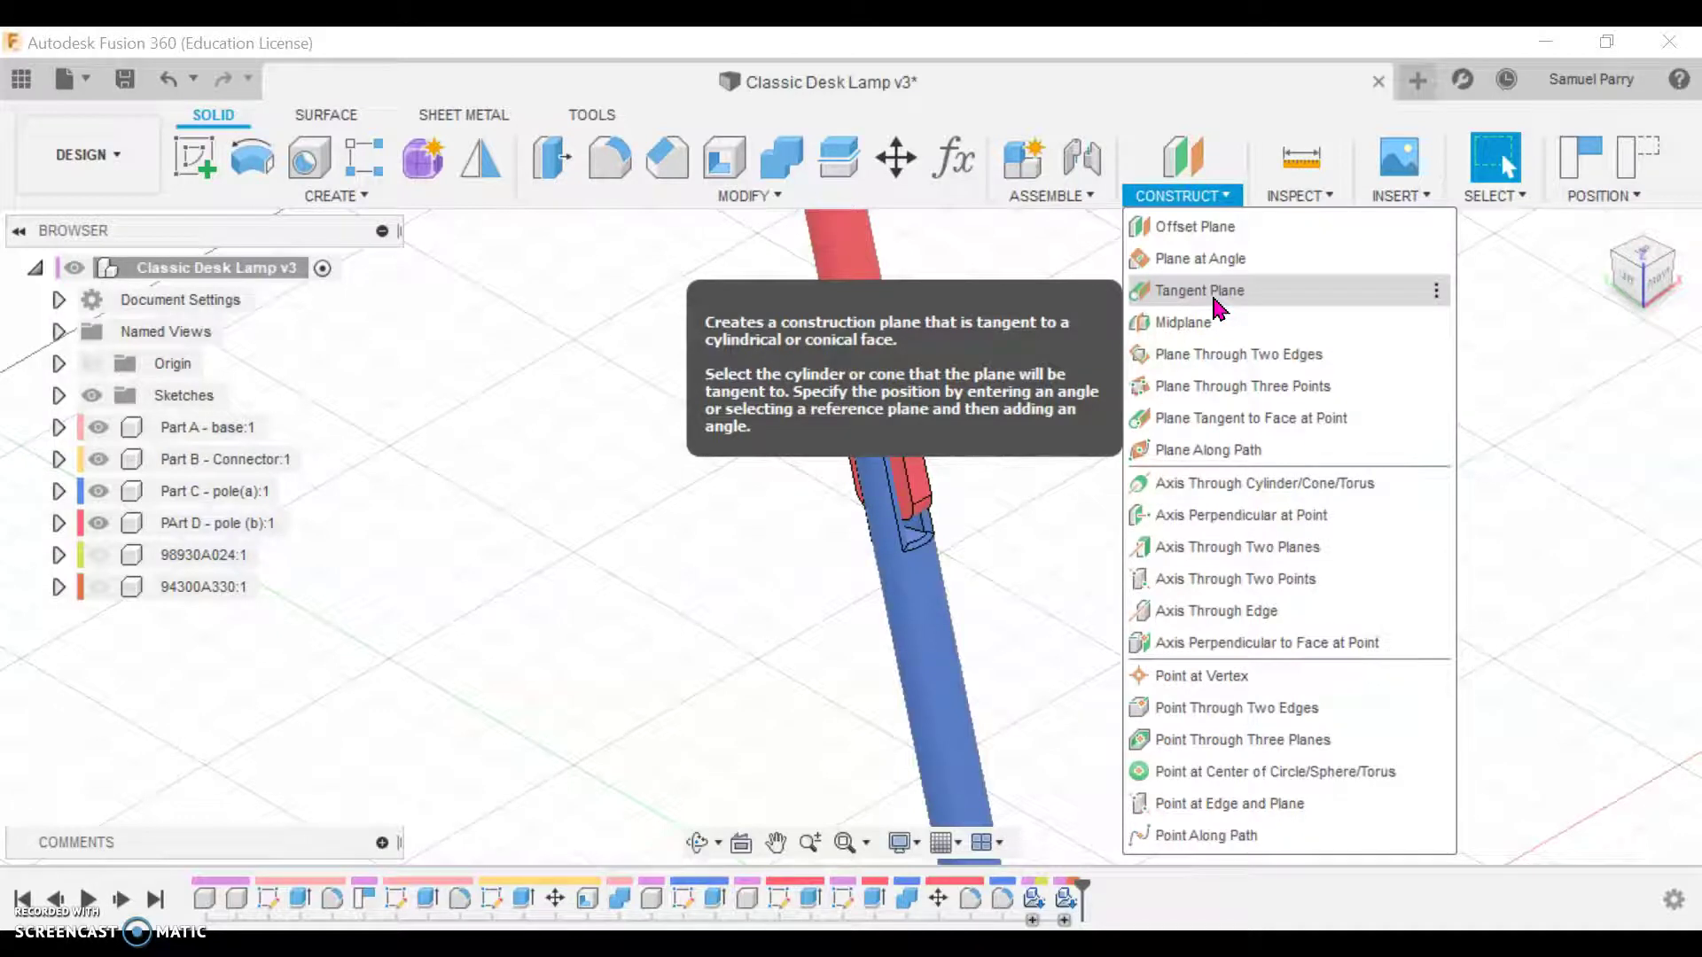
{"action": "left_click", "coordinate": [1217, 304]}
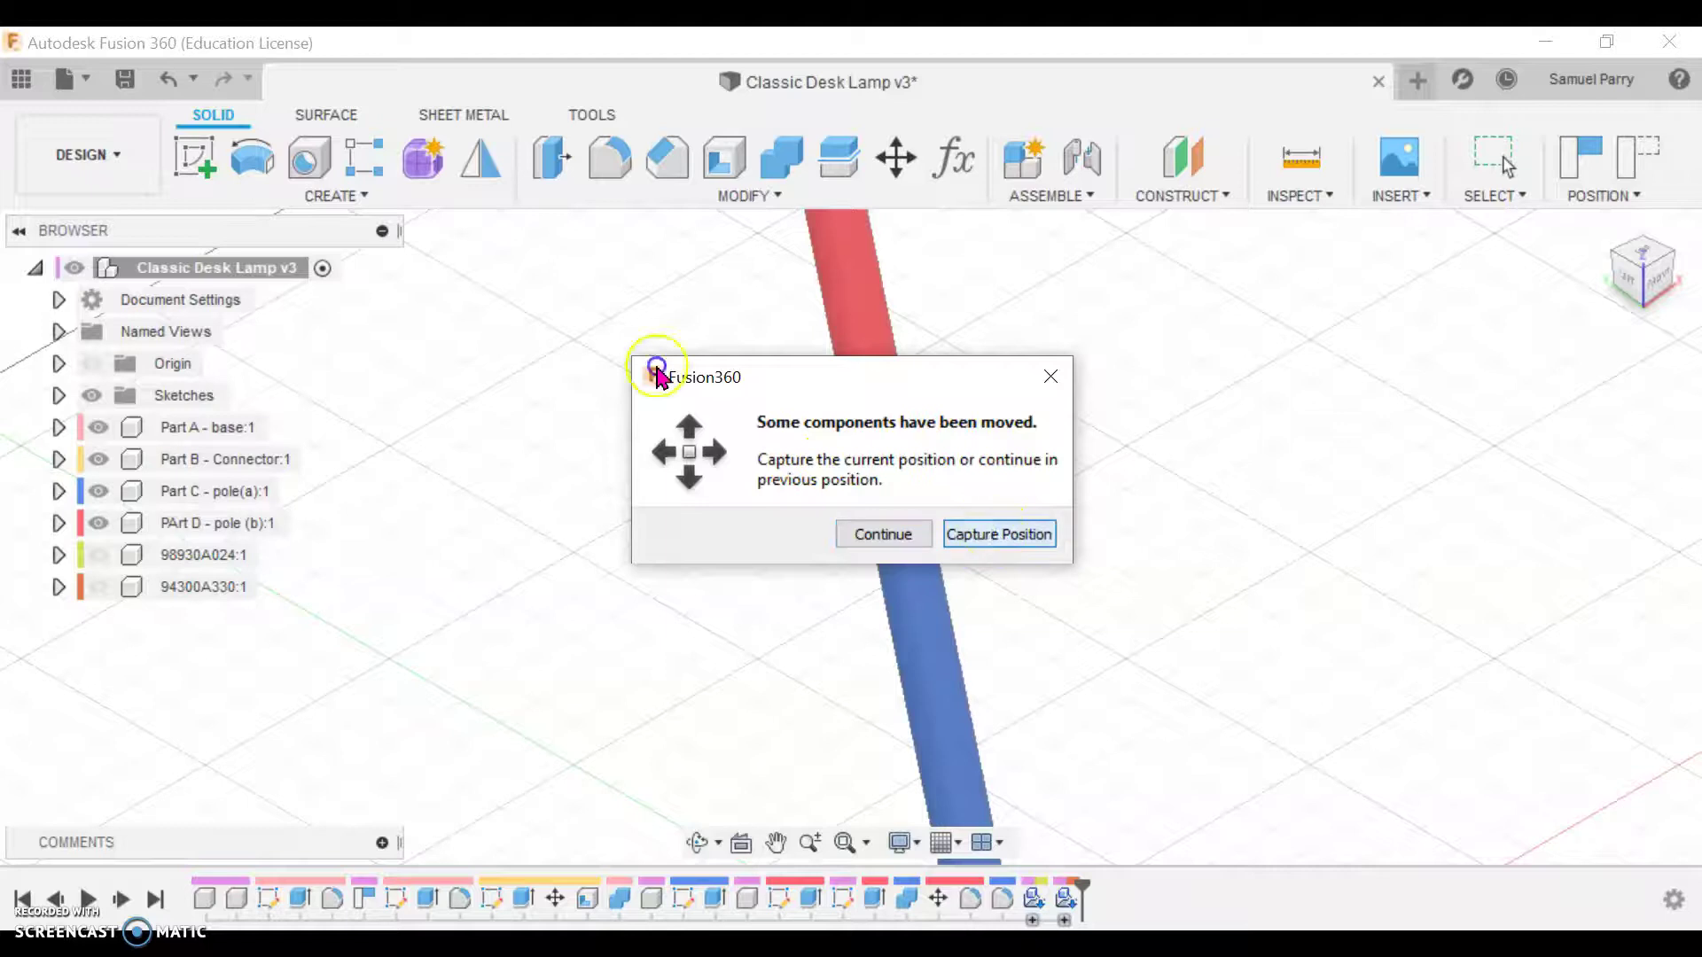
{"action": "left_click", "coordinate": [990, 536]}
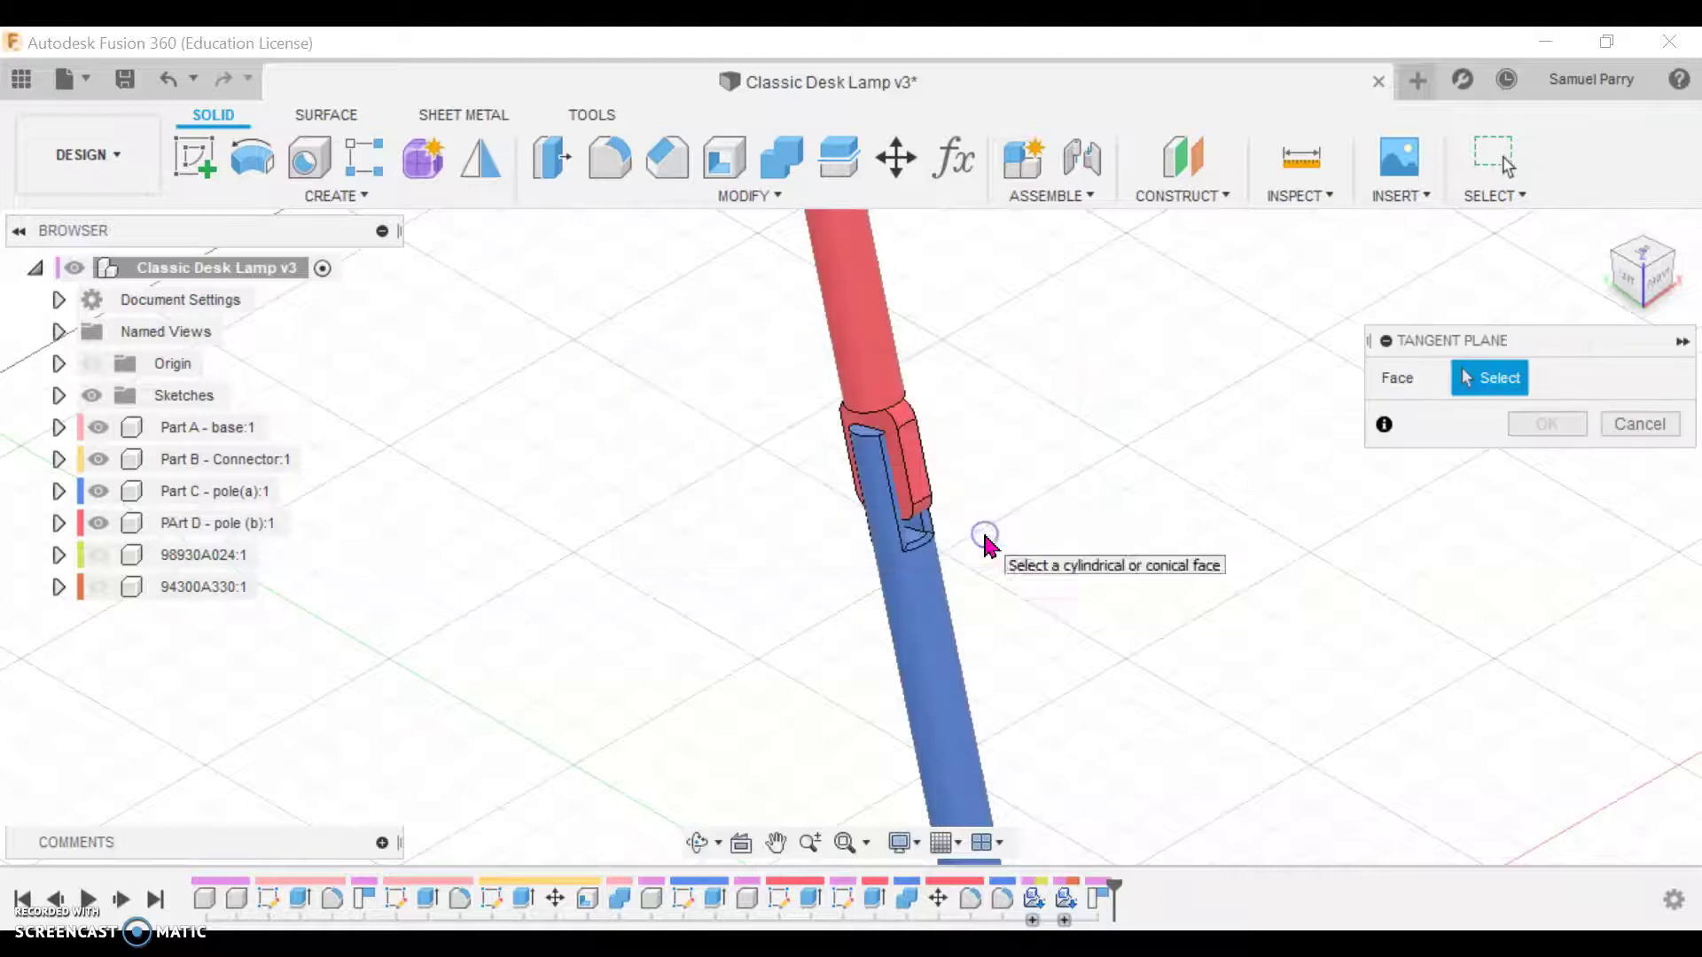
{"action": "left_click", "coordinate": [922, 627]}
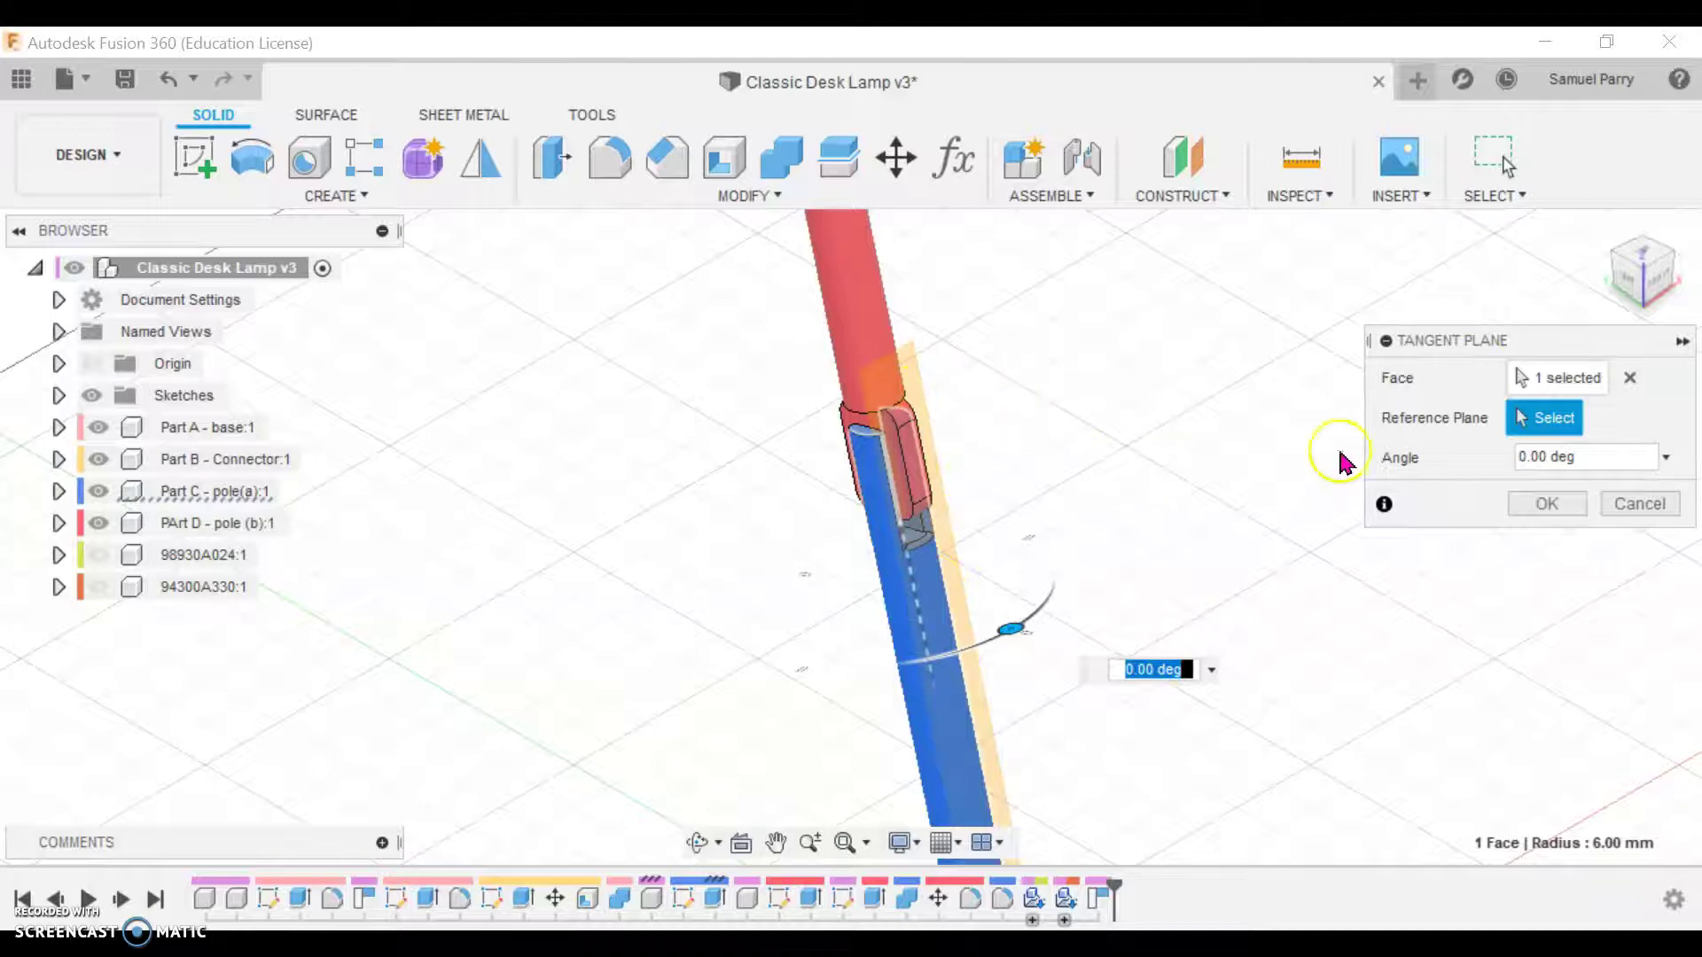
{"action": "left_click", "coordinate": [1645, 257]}
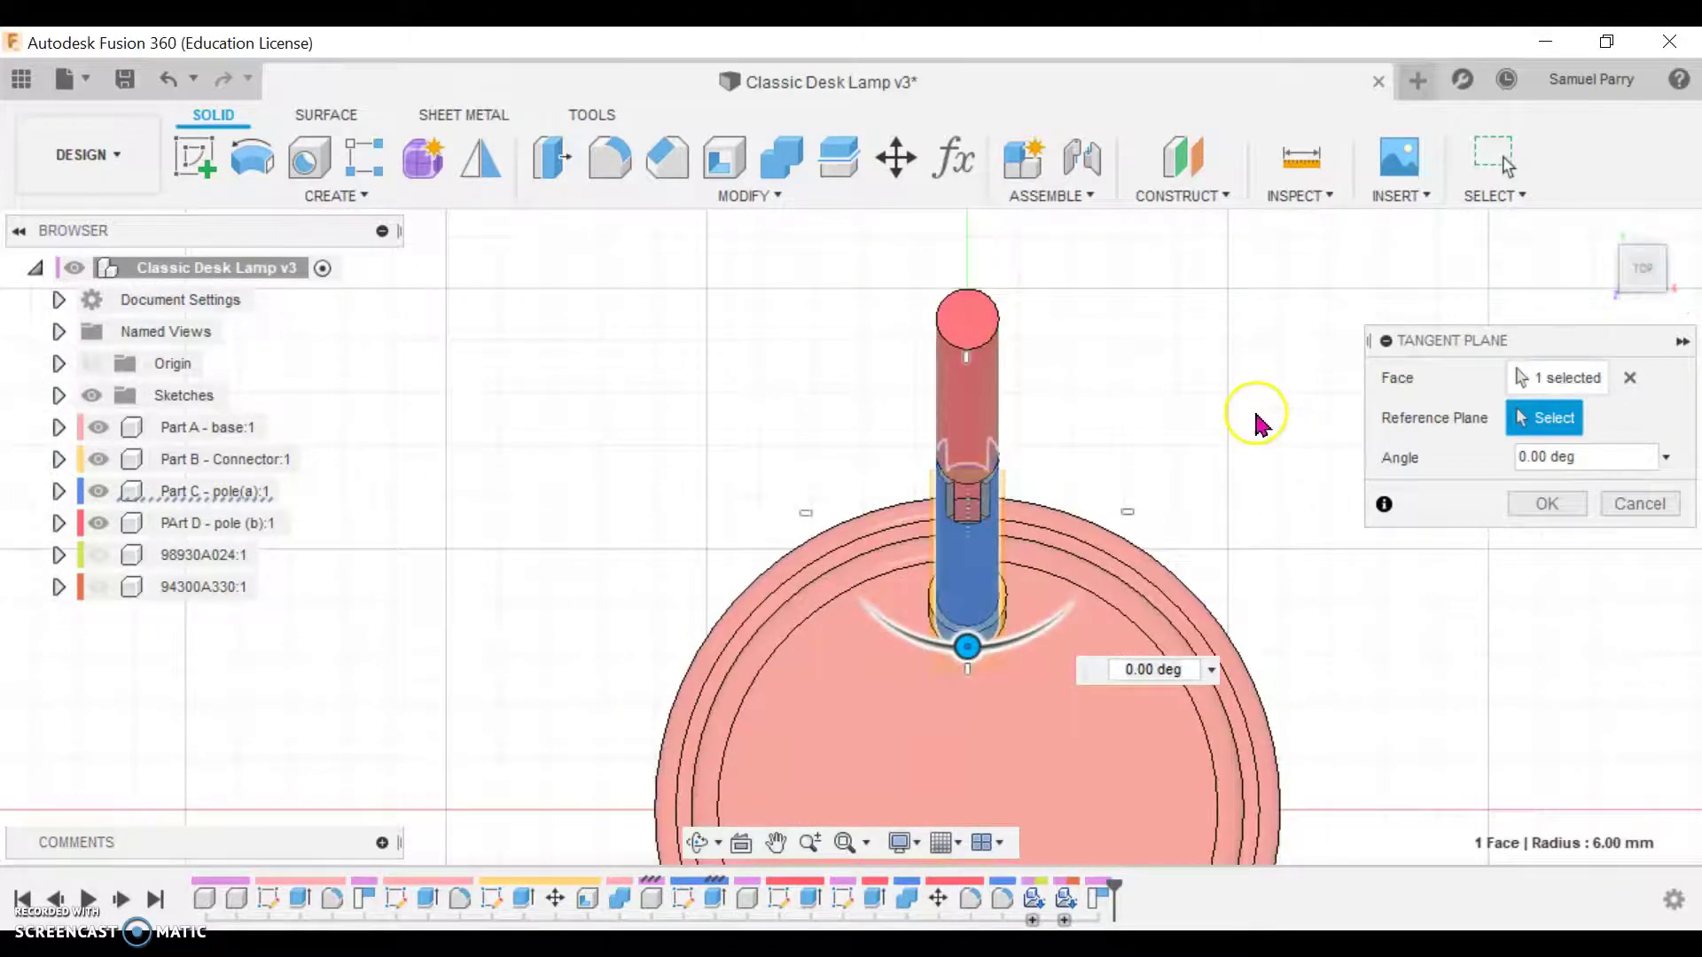
{"action": "scroll", "coordinate": [1252, 422], "scroll_direction": "down", "scroll_amount": 3}
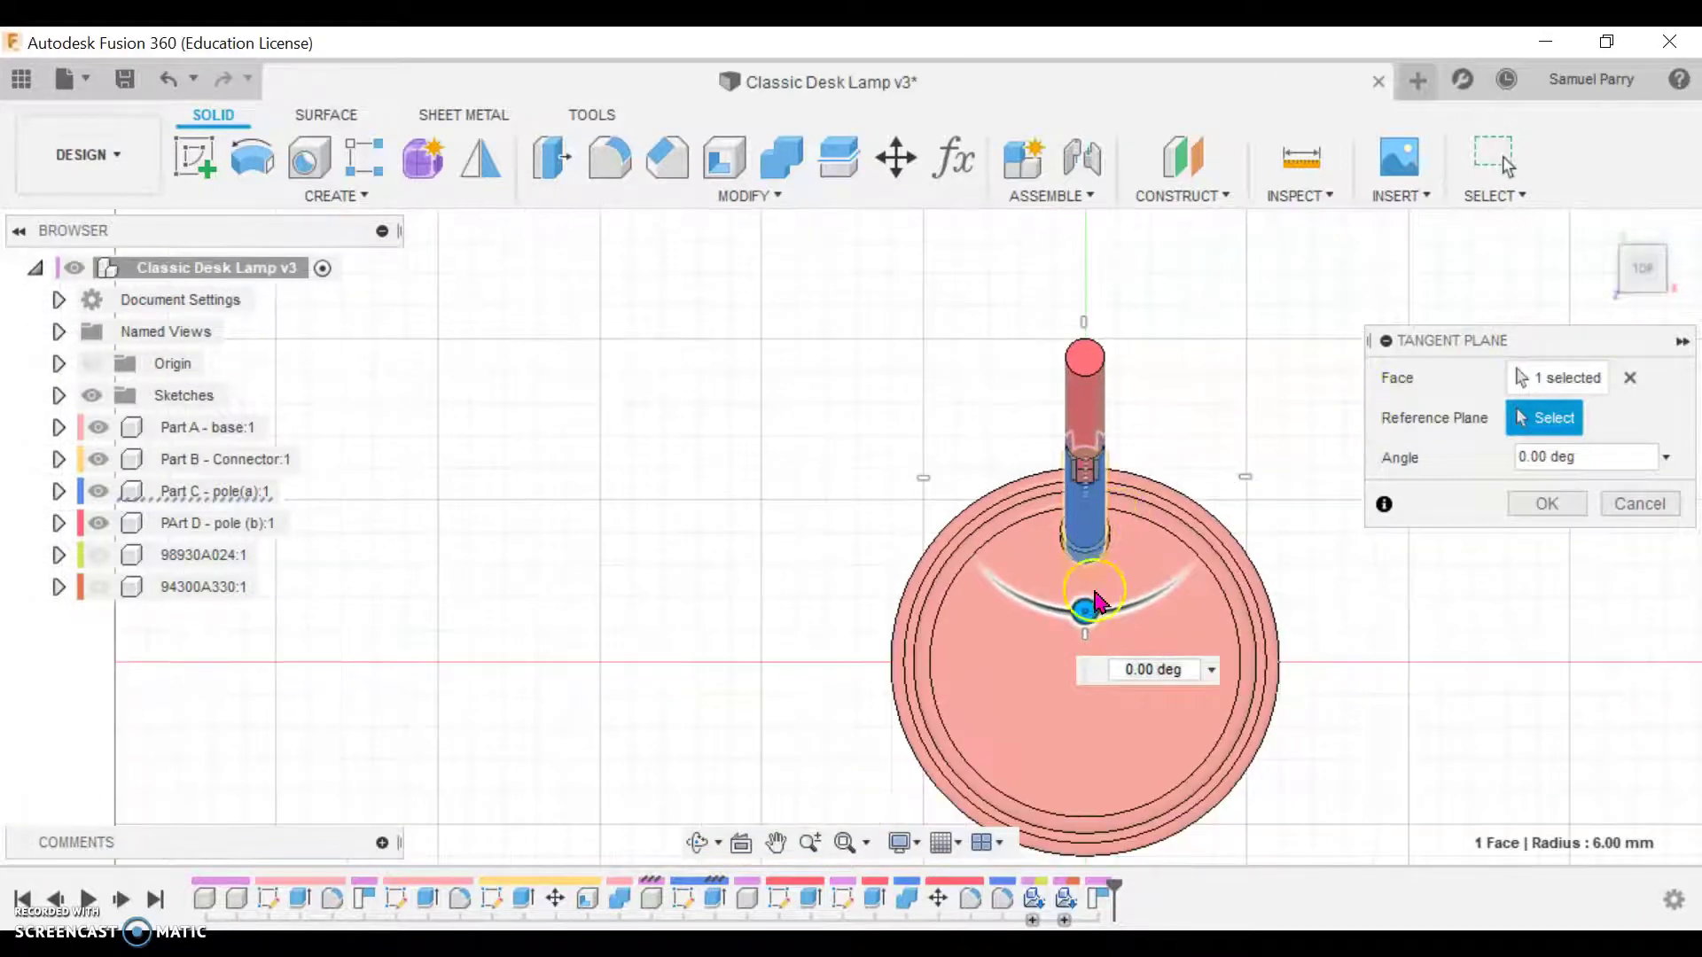
{"action": "left_click_drag", "start_coordinate": [1084, 616], "coordinate": [901, 482]}
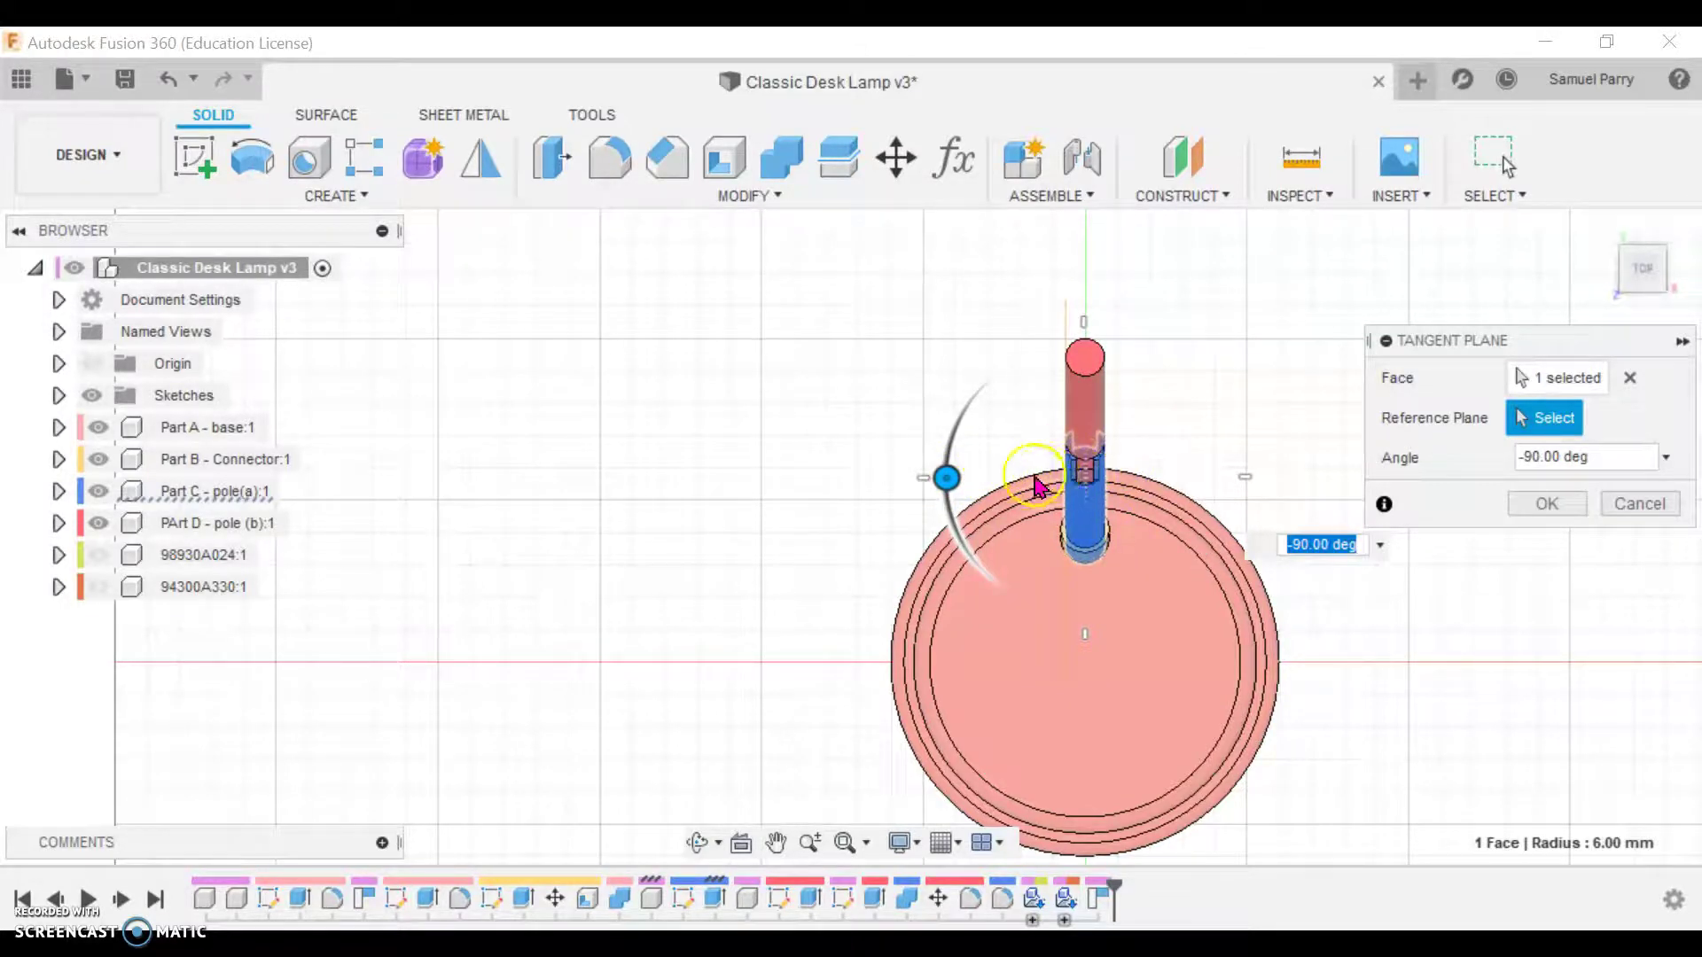
{"action": "left_click", "coordinate": [1542, 503]}
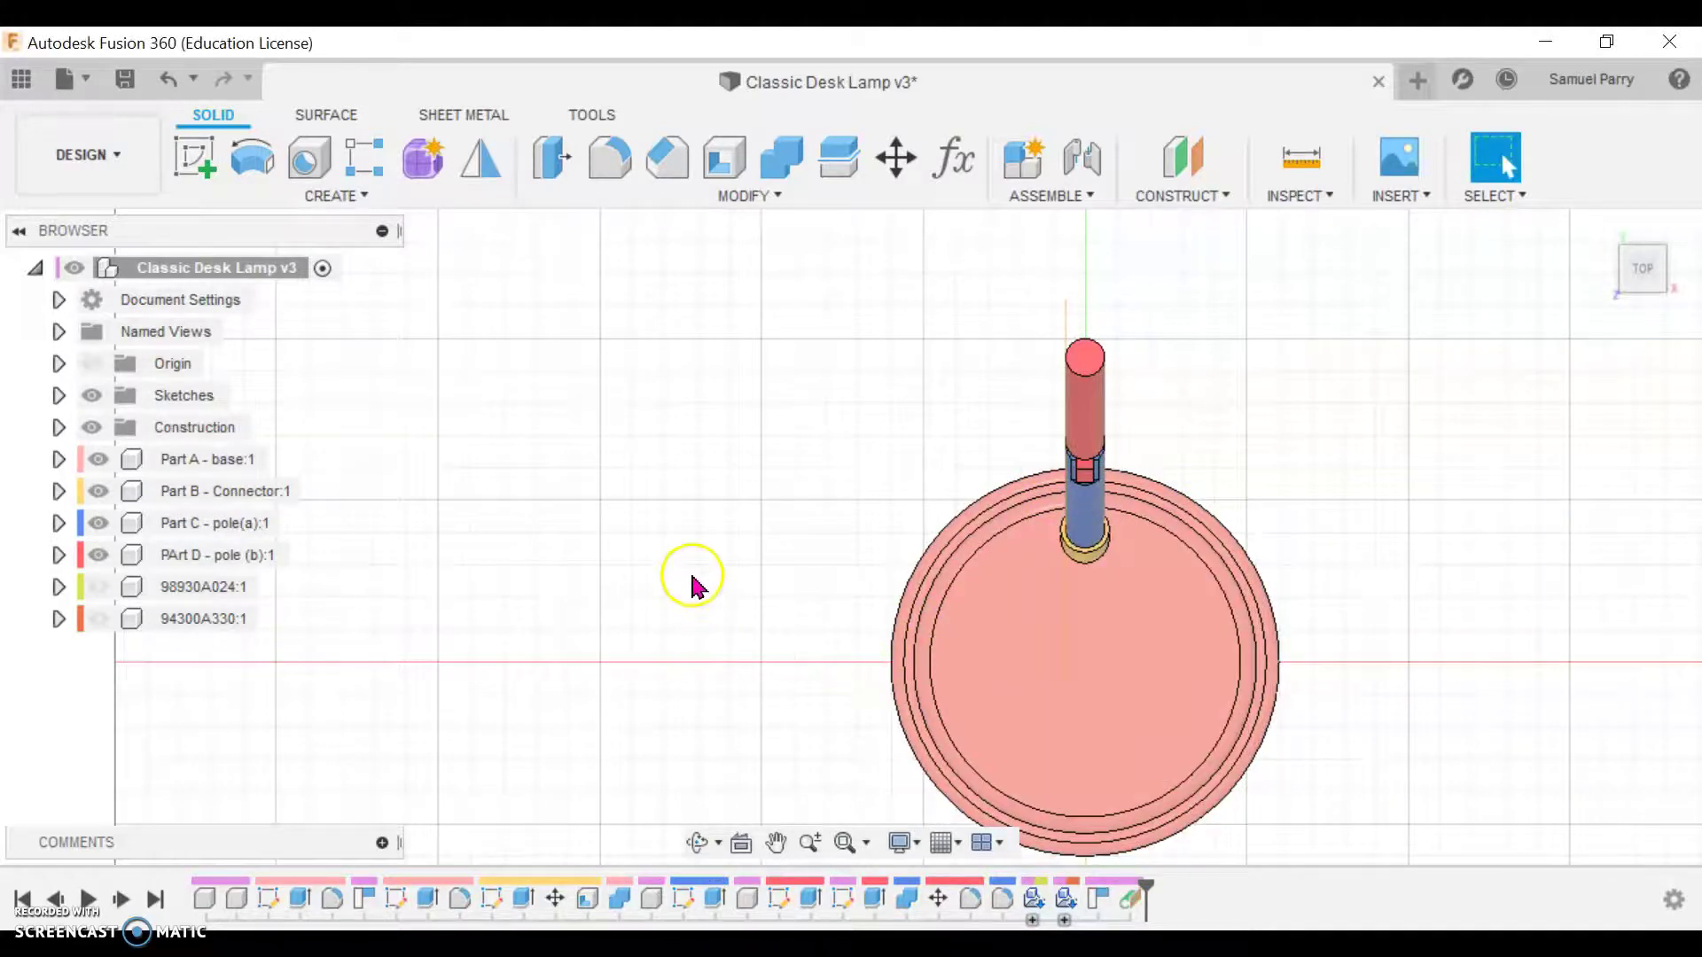
Create a new sketch on the tangent plane beside the blue lower pole.
{"action": "scroll", "coordinate": [701, 577], "scroll_direction": "down", "scroll_amount": 1}
{"action": "middle_click_drag", "start_coordinate": [700, 575], "coordinate": [779, 278]}
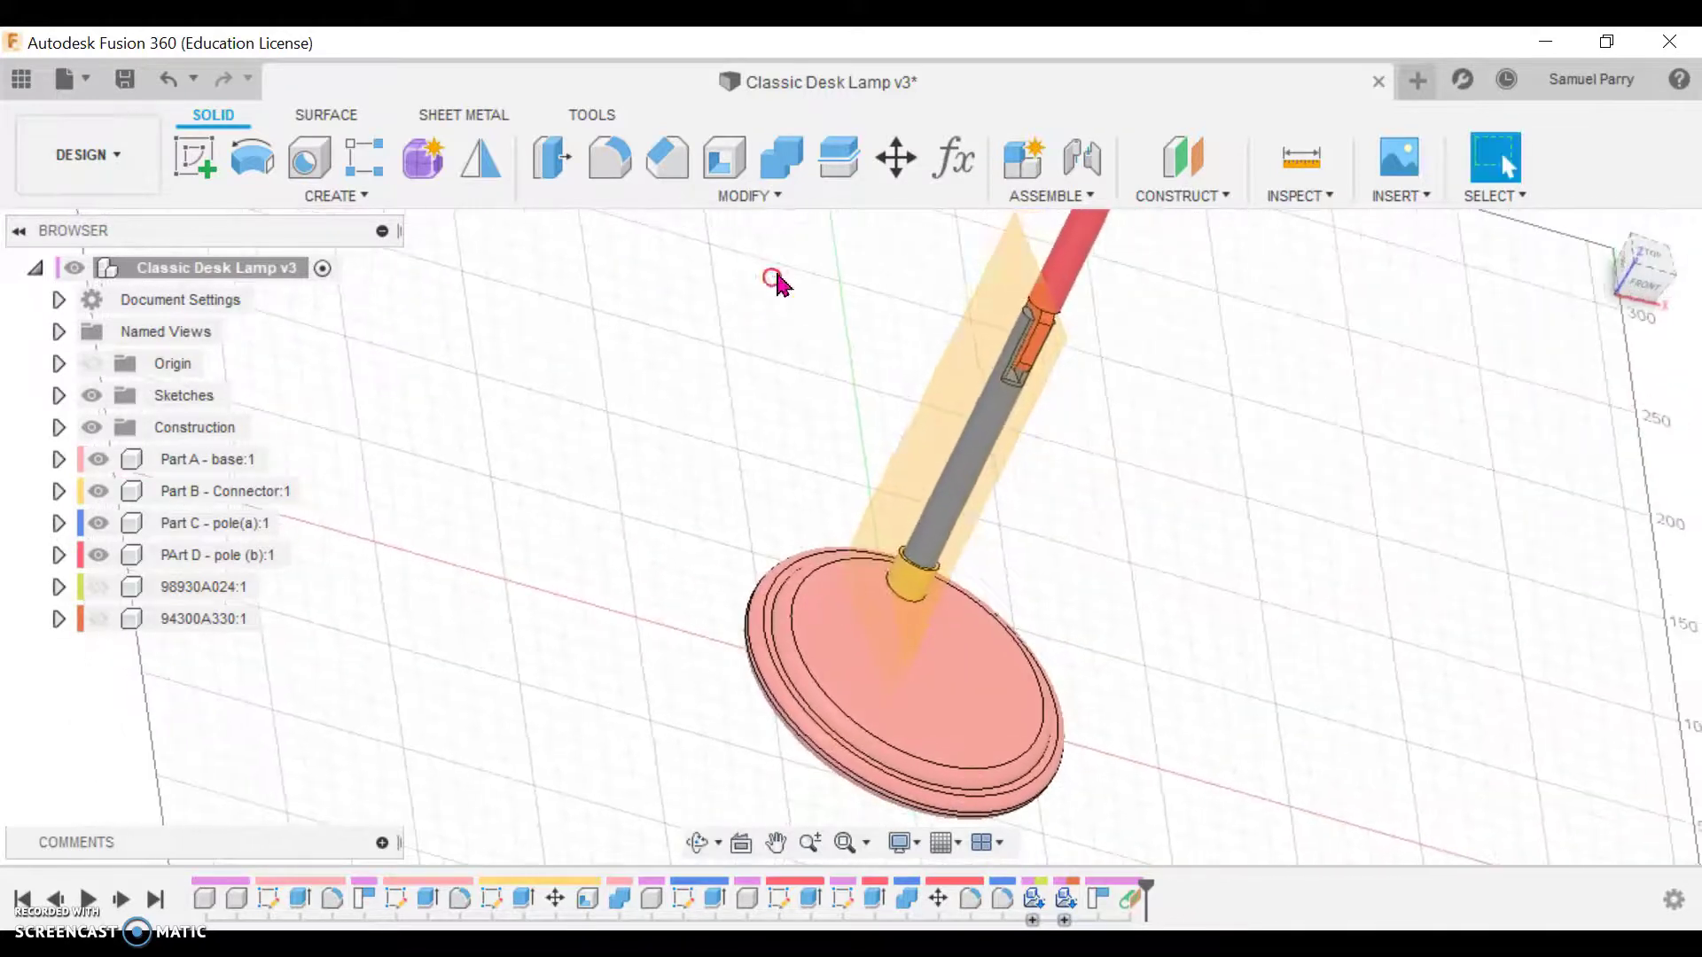
{"action": "scroll", "coordinate": [1033, 479], "scroll_direction": "up", "scroll_amount": 2}
{"action": "mouse_move", "coordinate": [1087, 460]}
{"action": "middle_mouse_down", "text": "shift"}
{"action": "mouse_move", "coordinate": [1037, 429]}
{"action": "mouse_move", "coordinate": [1080, 443]}
{"action": "middle_mouse_up", "text": "shift"}
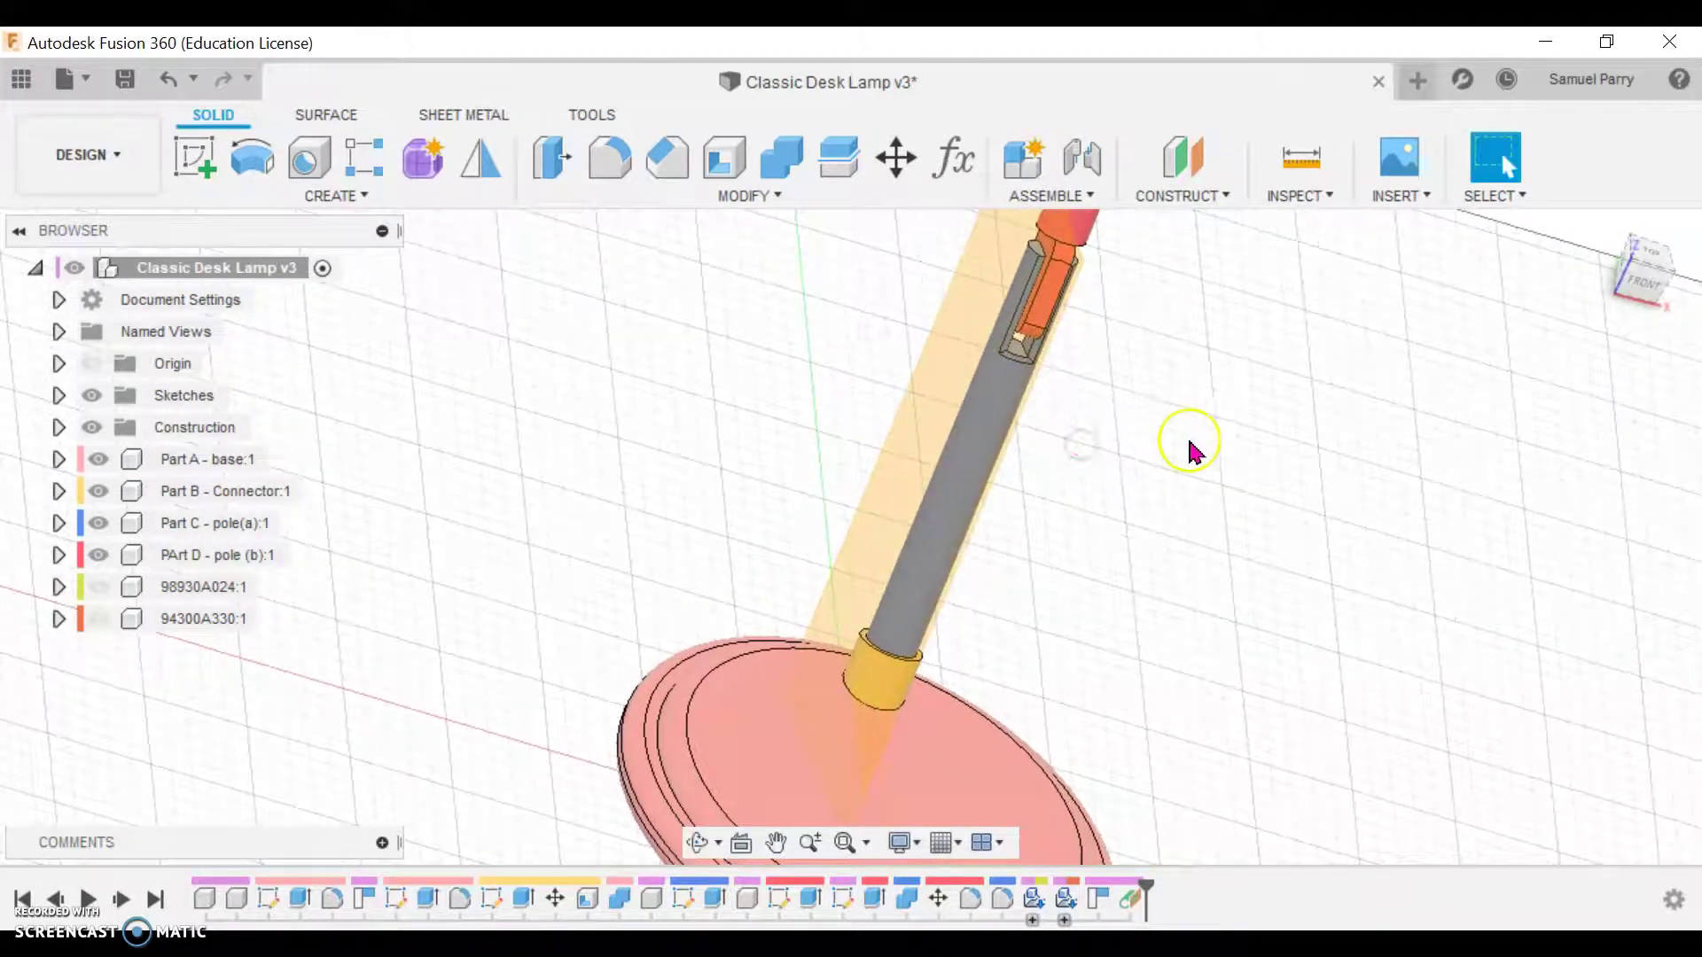
{"action": "left_click", "coordinate": [196, 161]}
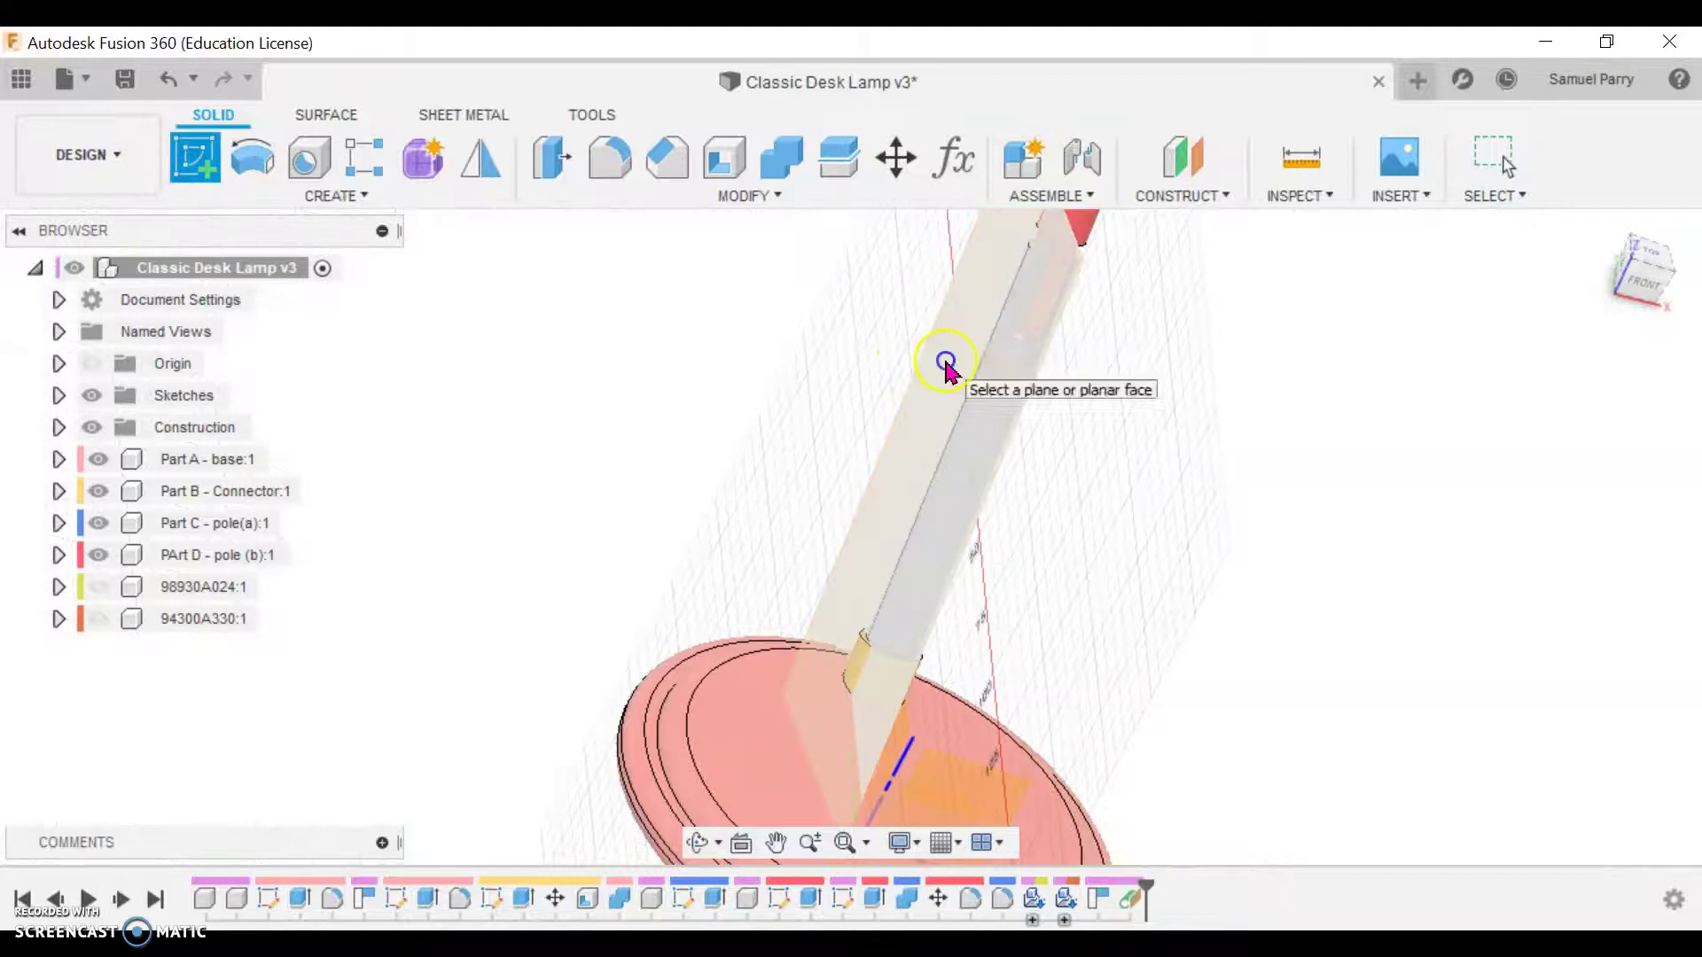
{"action": "left_click", "coordinate": [630, 247]}
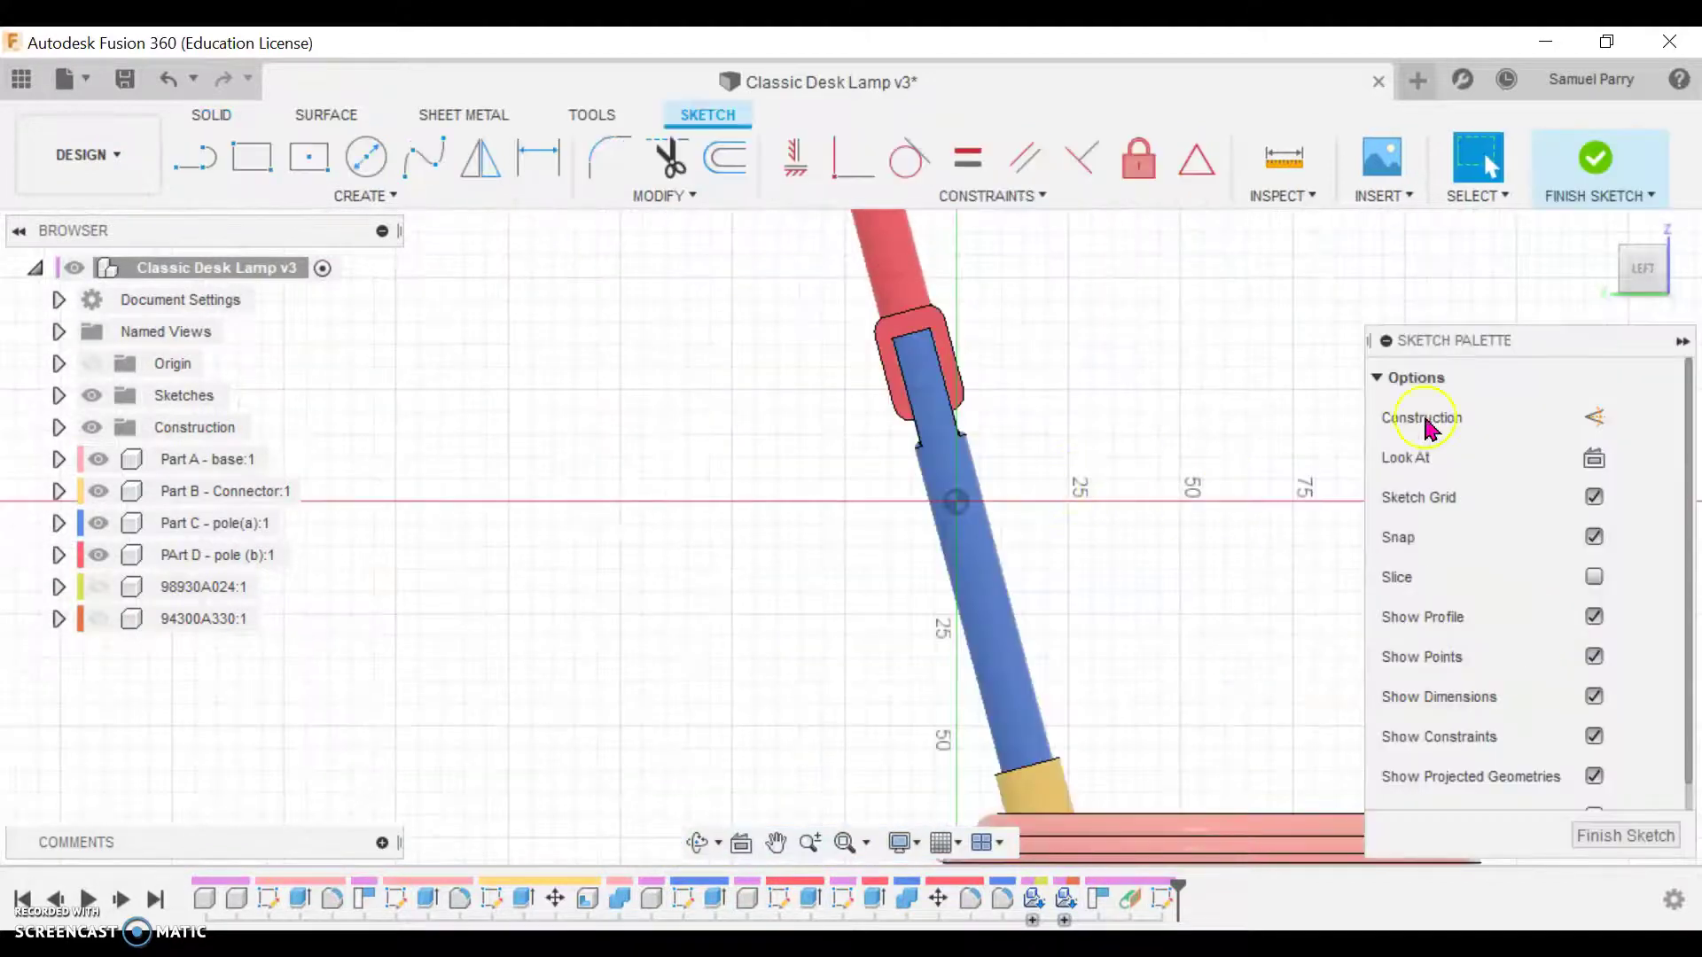
{"action": "scroll", "coordinate": [1019, 506], "scroll_direction": "down", "scroll_amount": 2}
{"action": "scroll", "coordinate": [1018, 483], "scroll_direction": "up", "scroll_amount": 3}
{"action": "scroll", "coordinate": [1037, 399], "scroll_direction": "up", "scroll_amount": 2}
{"action": "scroll", "coordinate": [874, 372], "scroll_direction": "up", "scroll_amount": 2}
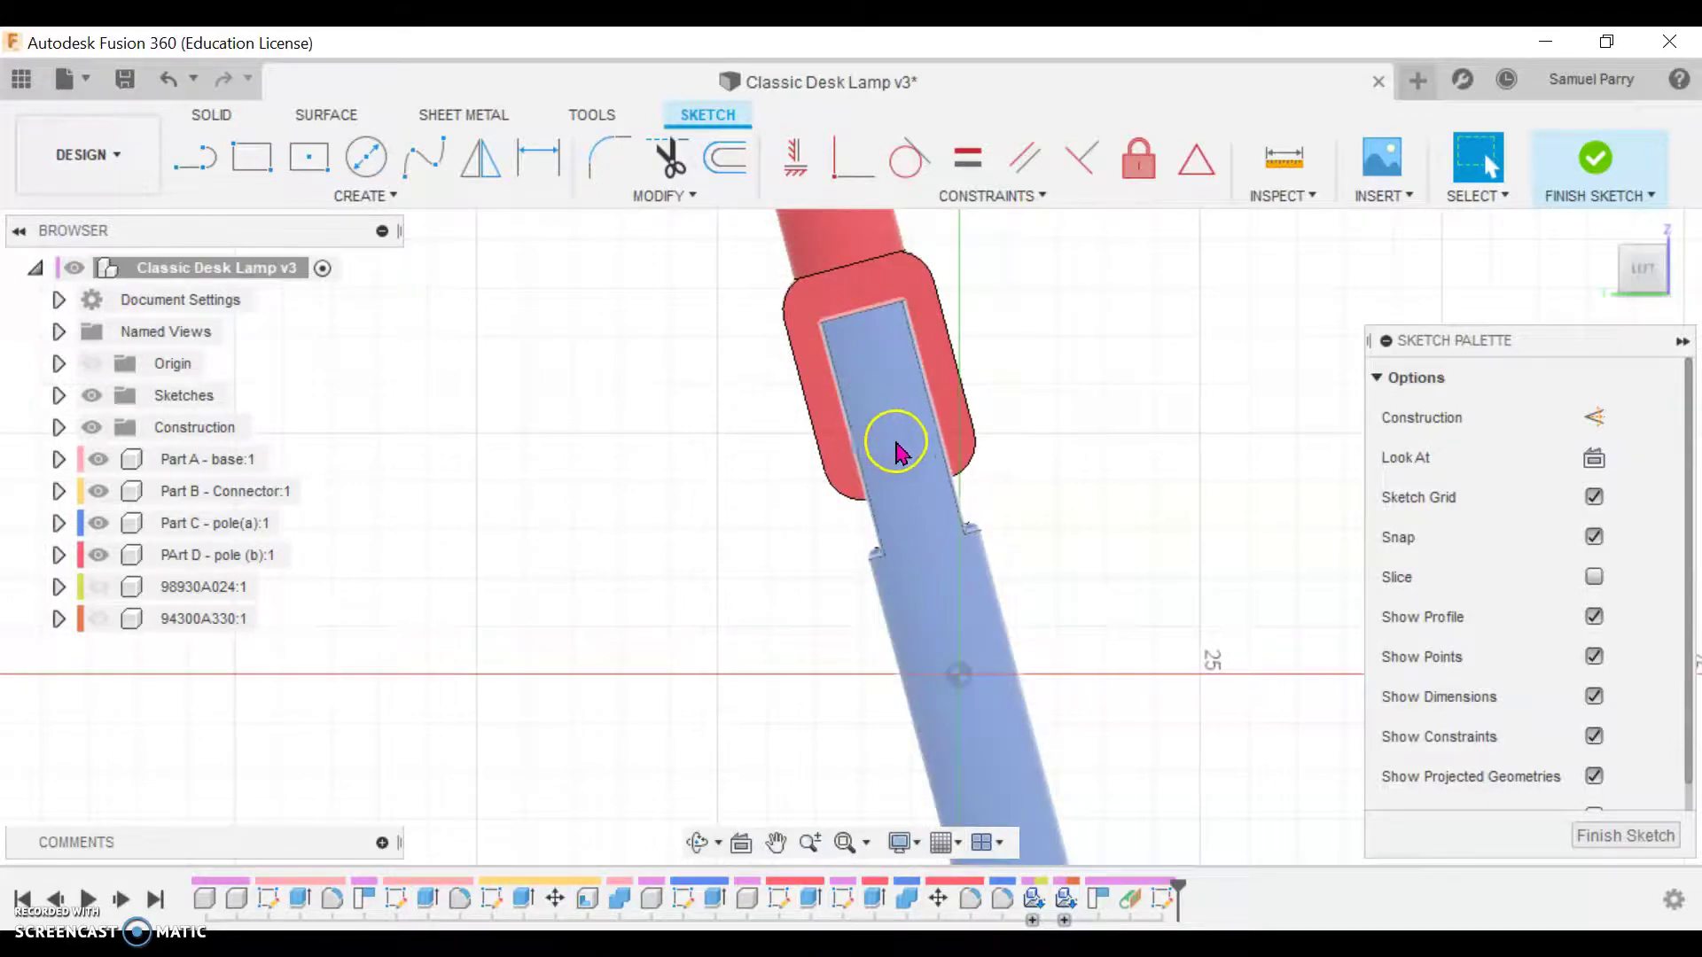
{"action": "left_click", "coordinate": [367, 174]}
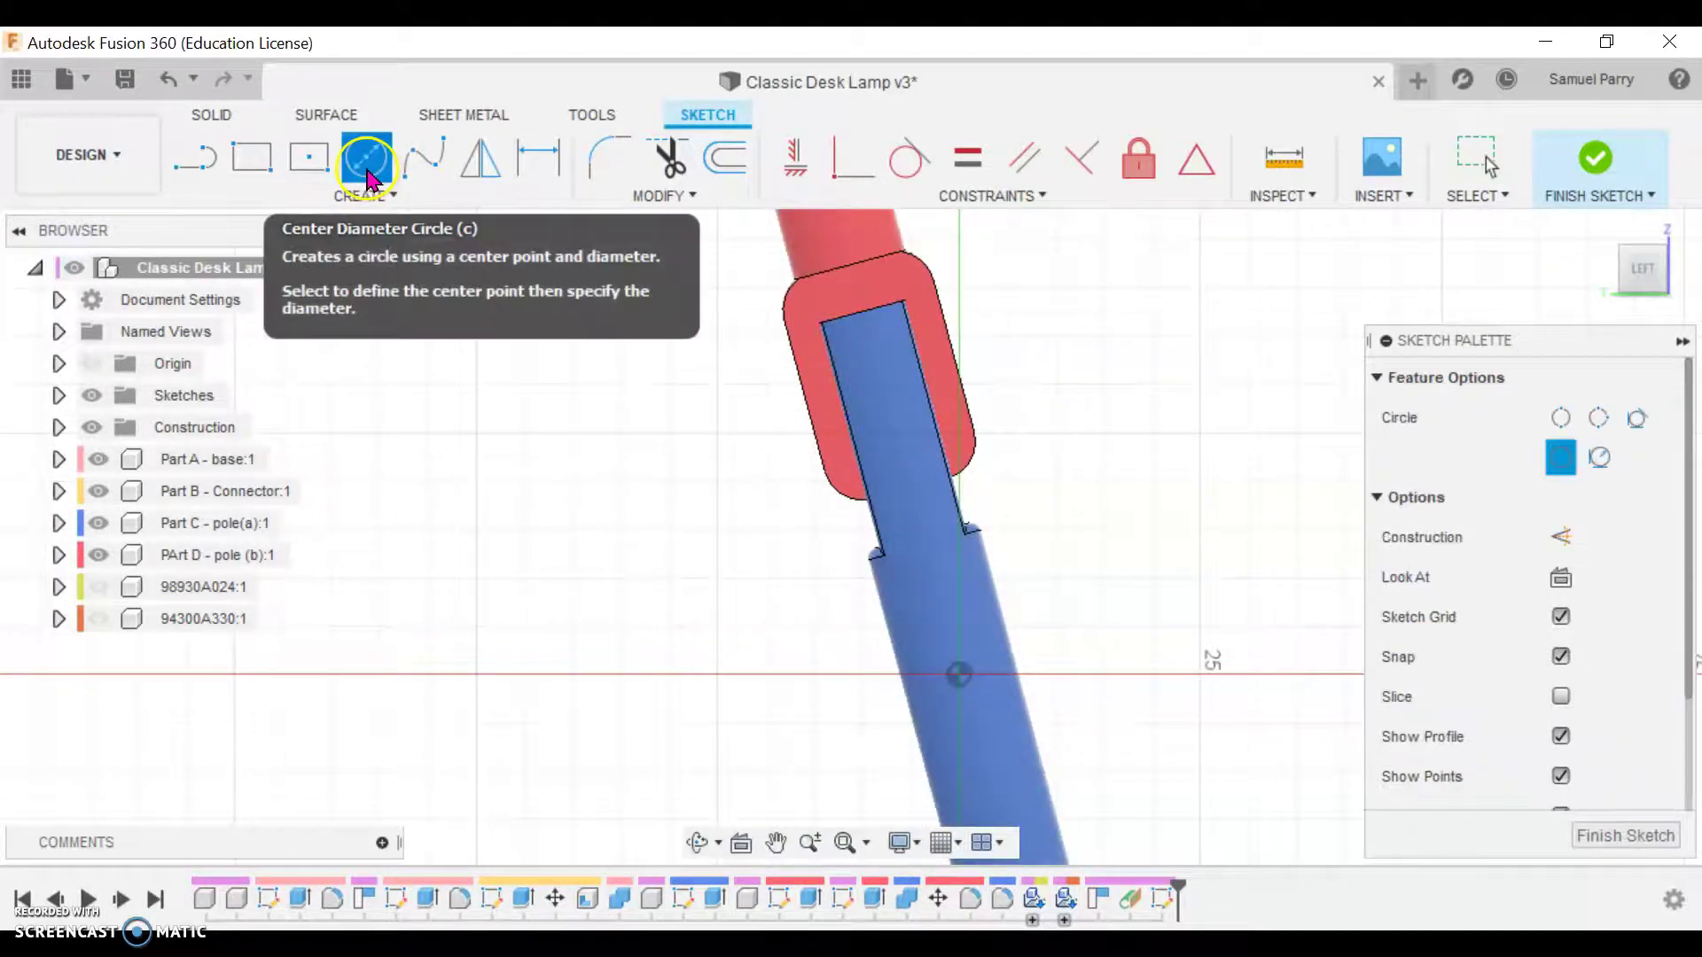
{"action": "left_click", "coordinate": [896, 403]}
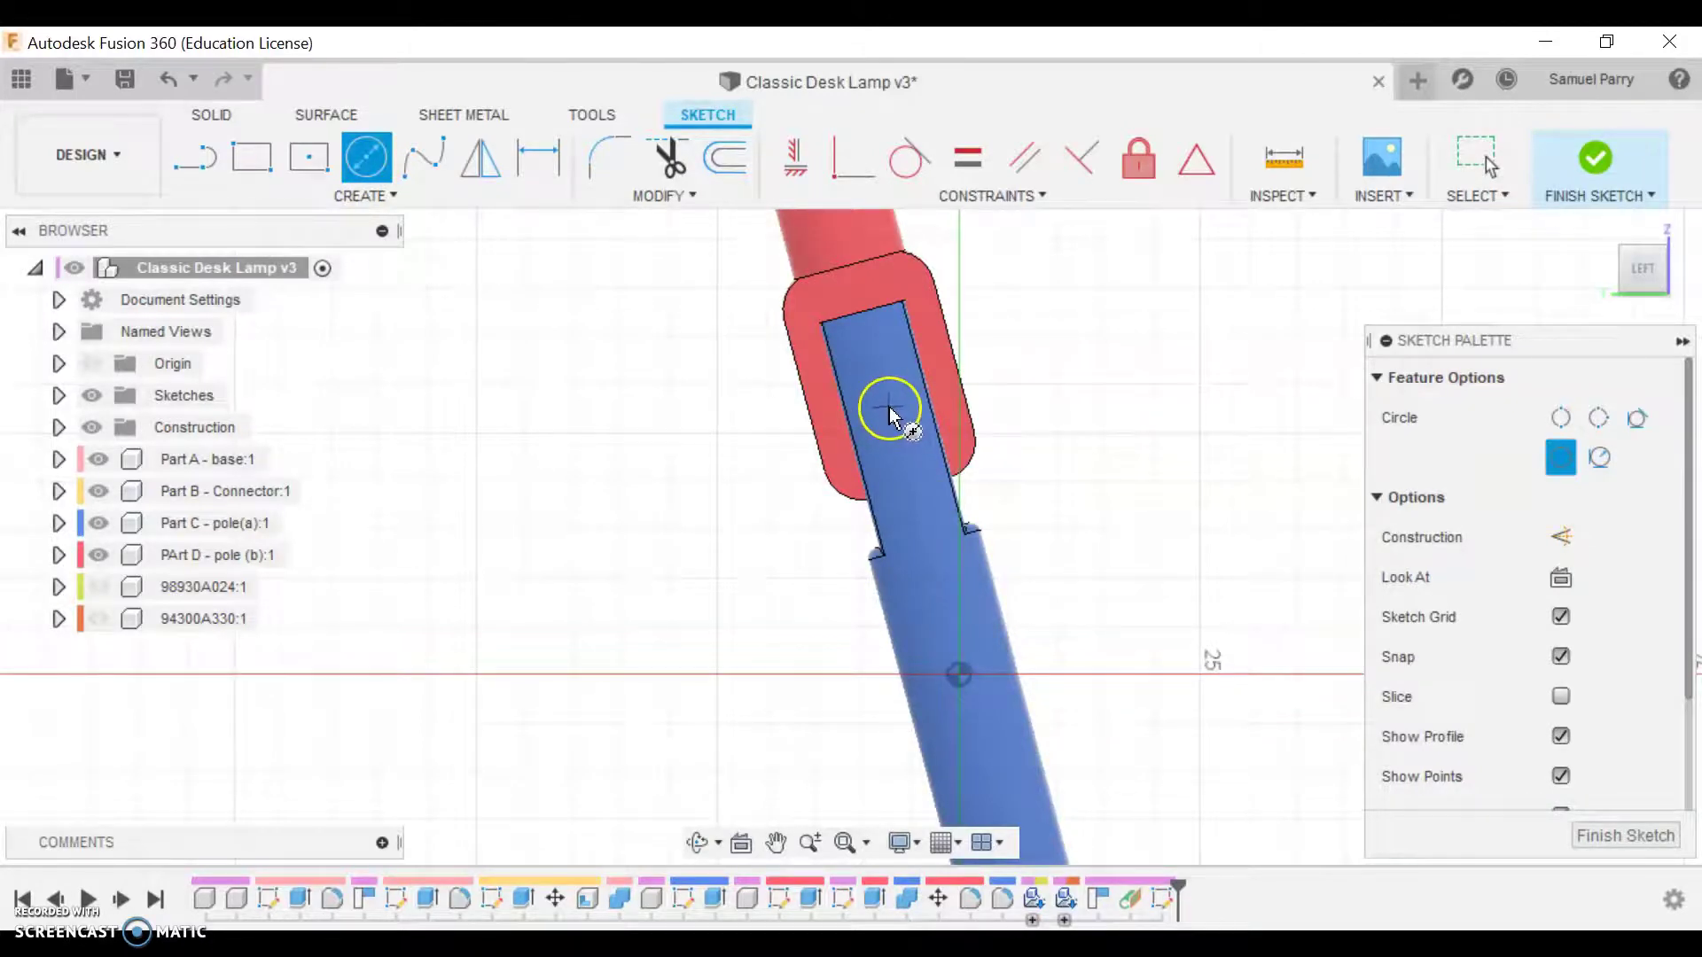
{"action": "key", "text": "Escape"}
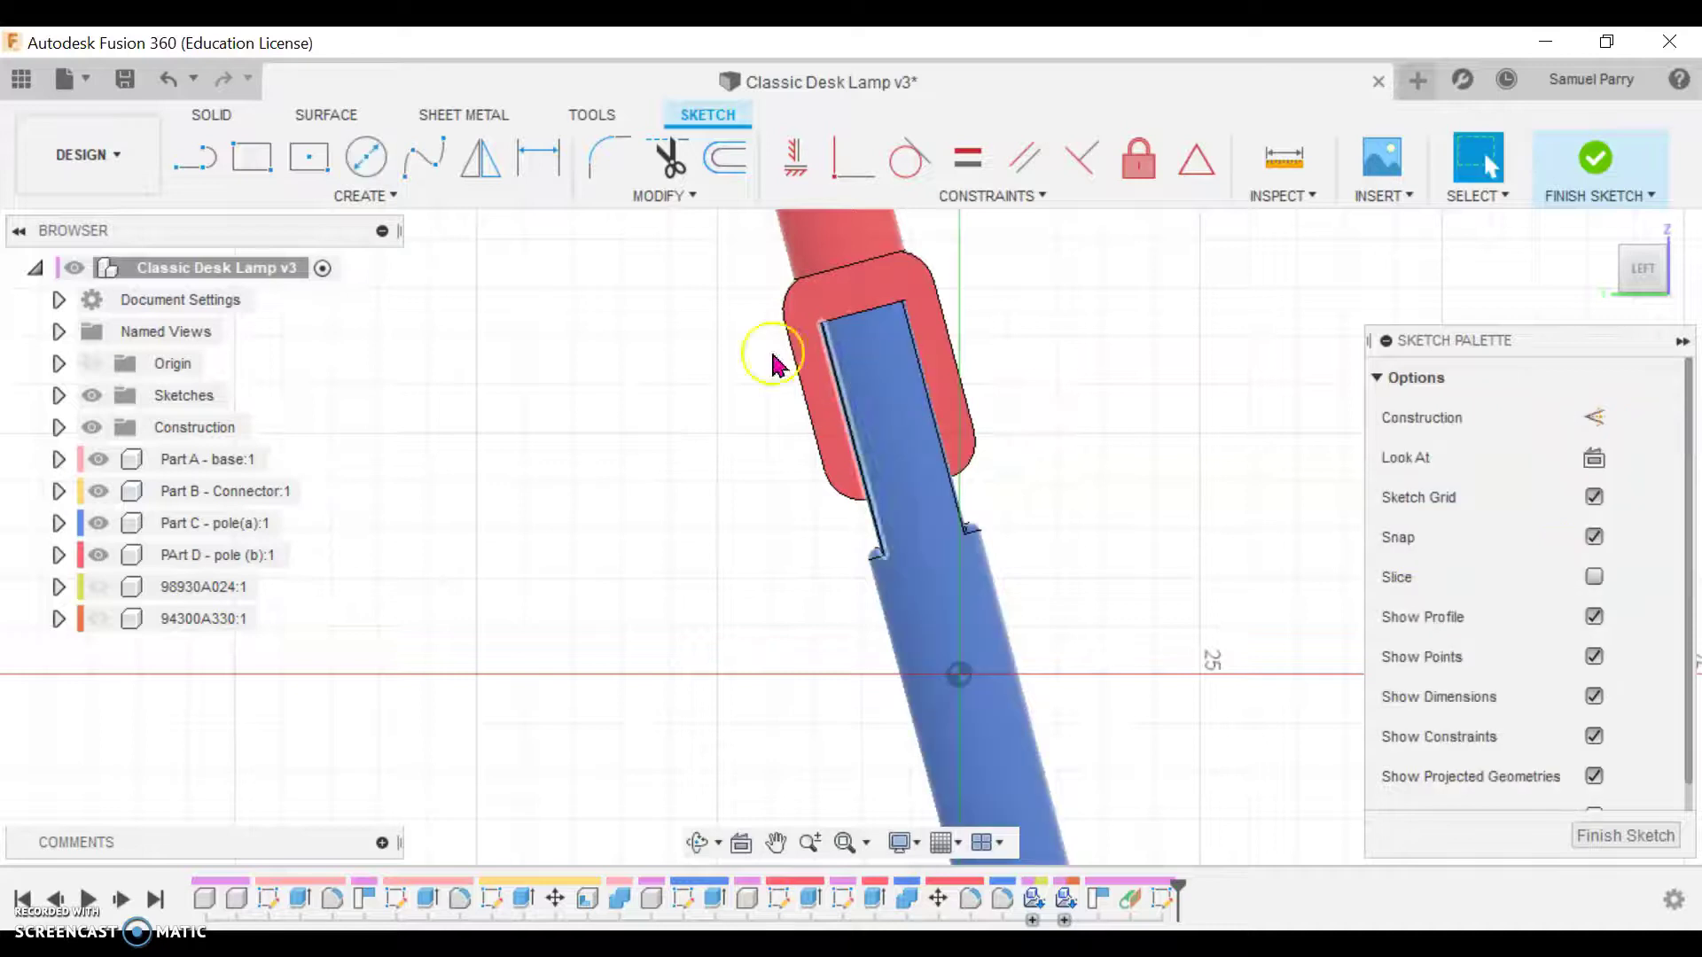
{"action": "left_click", "coordinate": [201, 169]}
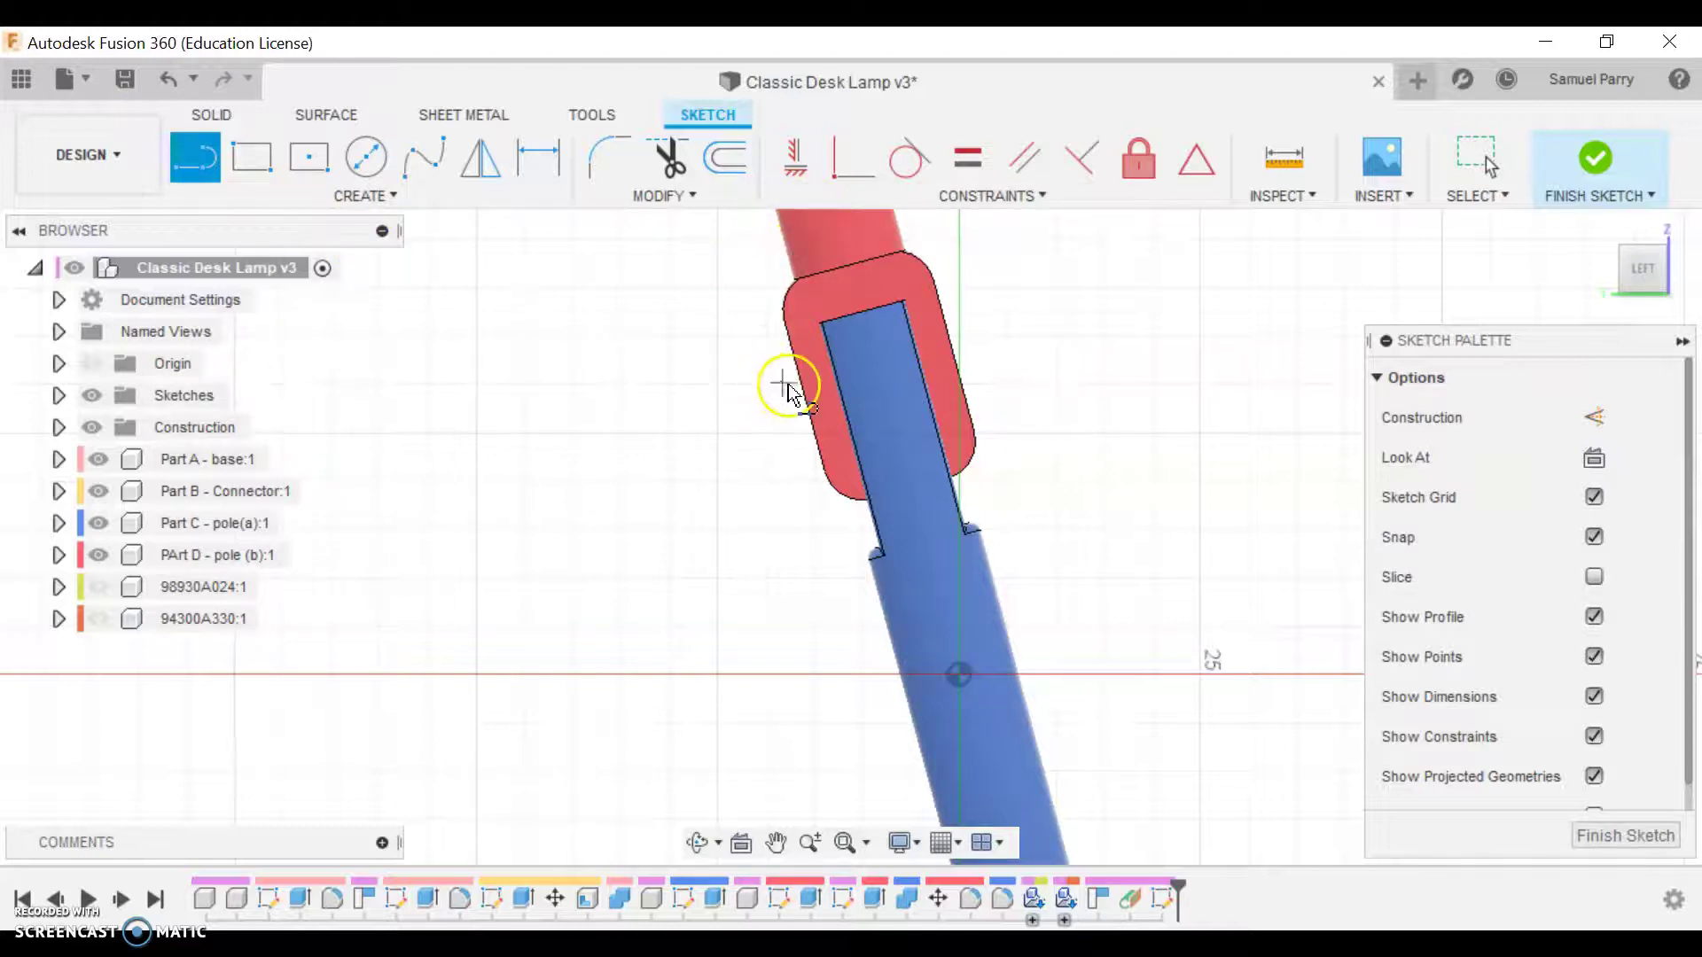
{"action": "key", "text": "x"}
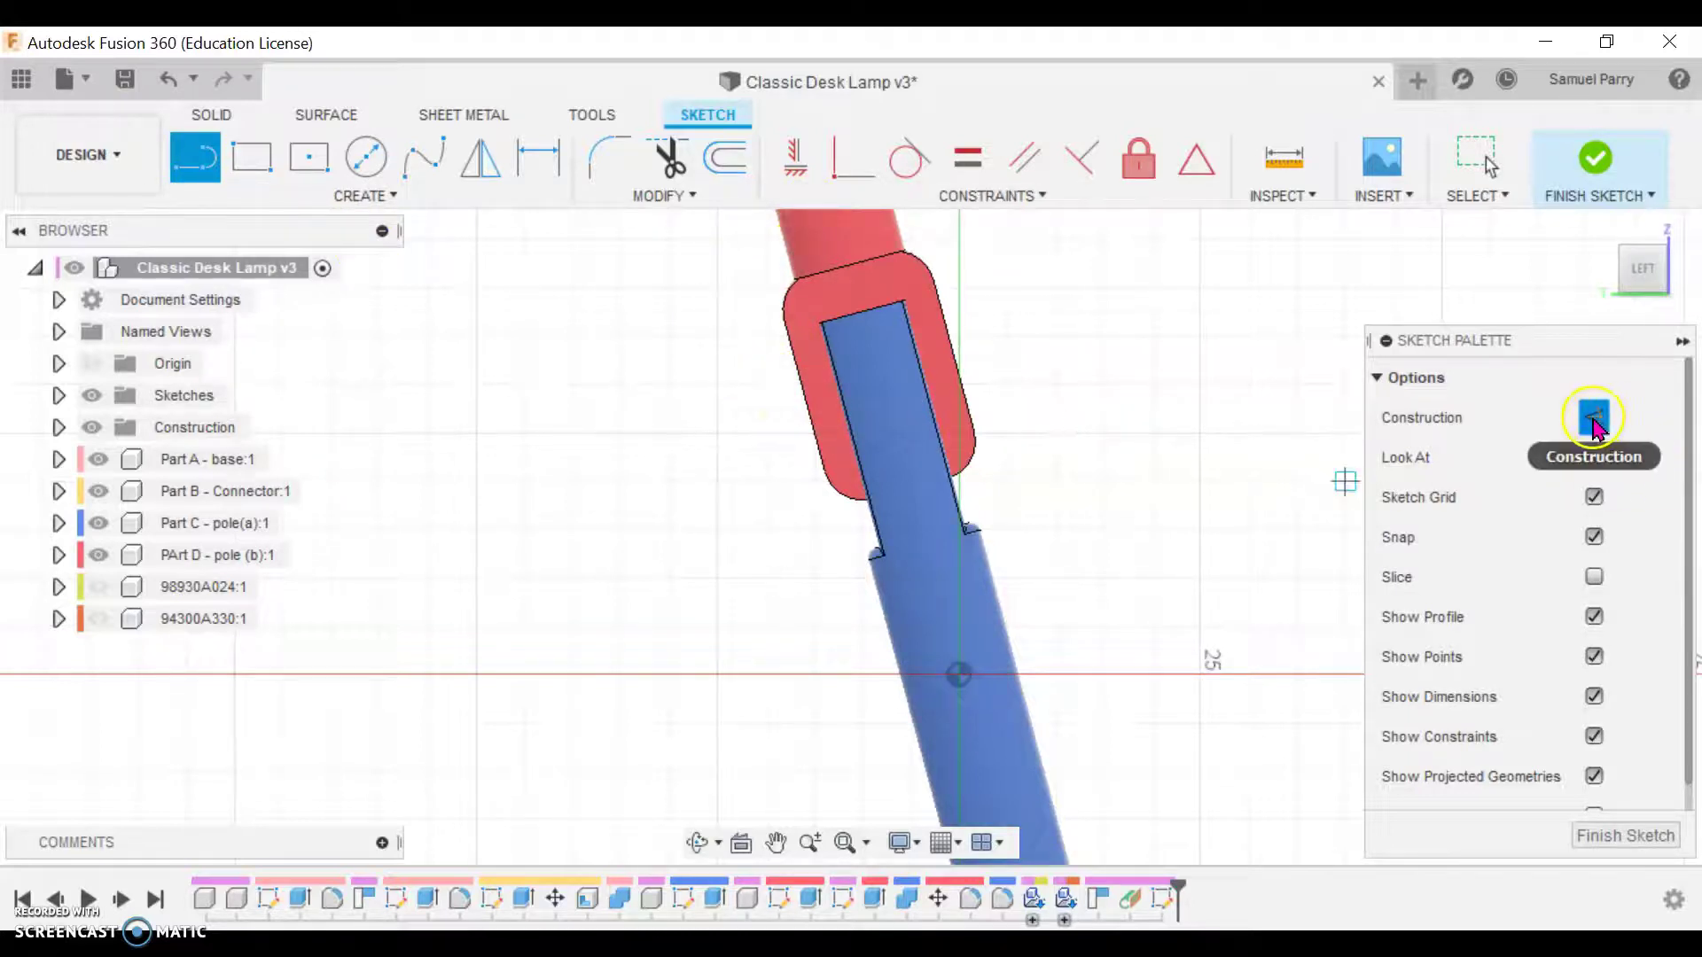
{"action": "left_click", "coordinate": [1013, 196]}
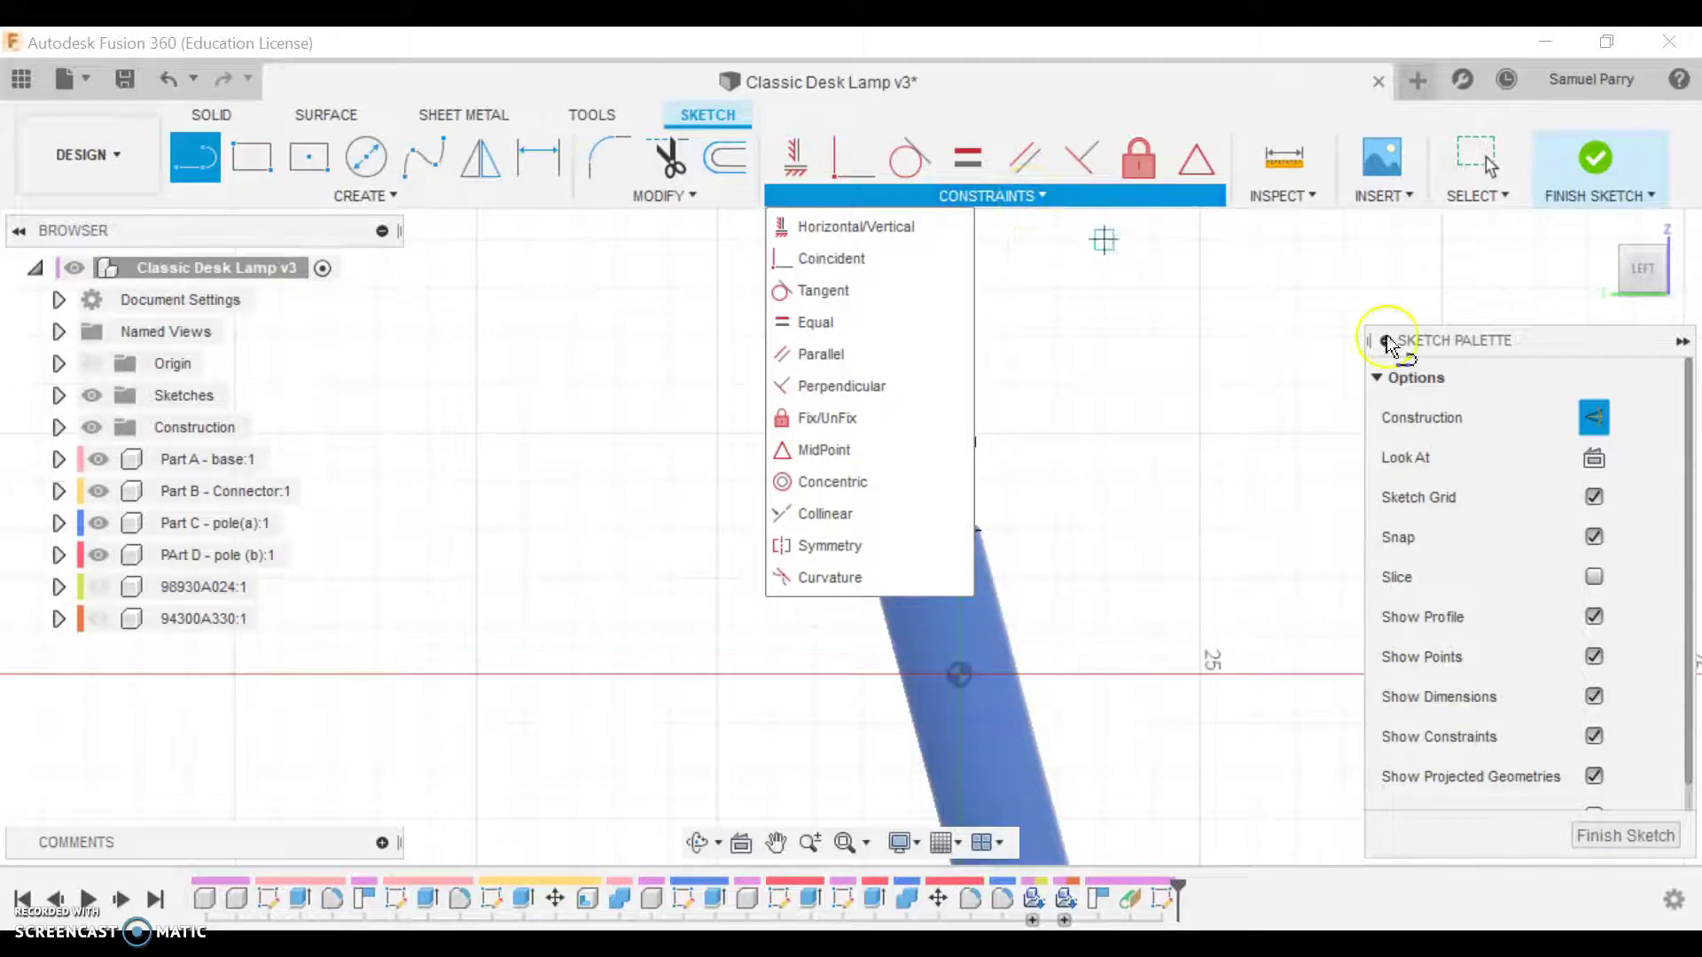
{"action": "left_click", "coordinate": [1536, 348]}
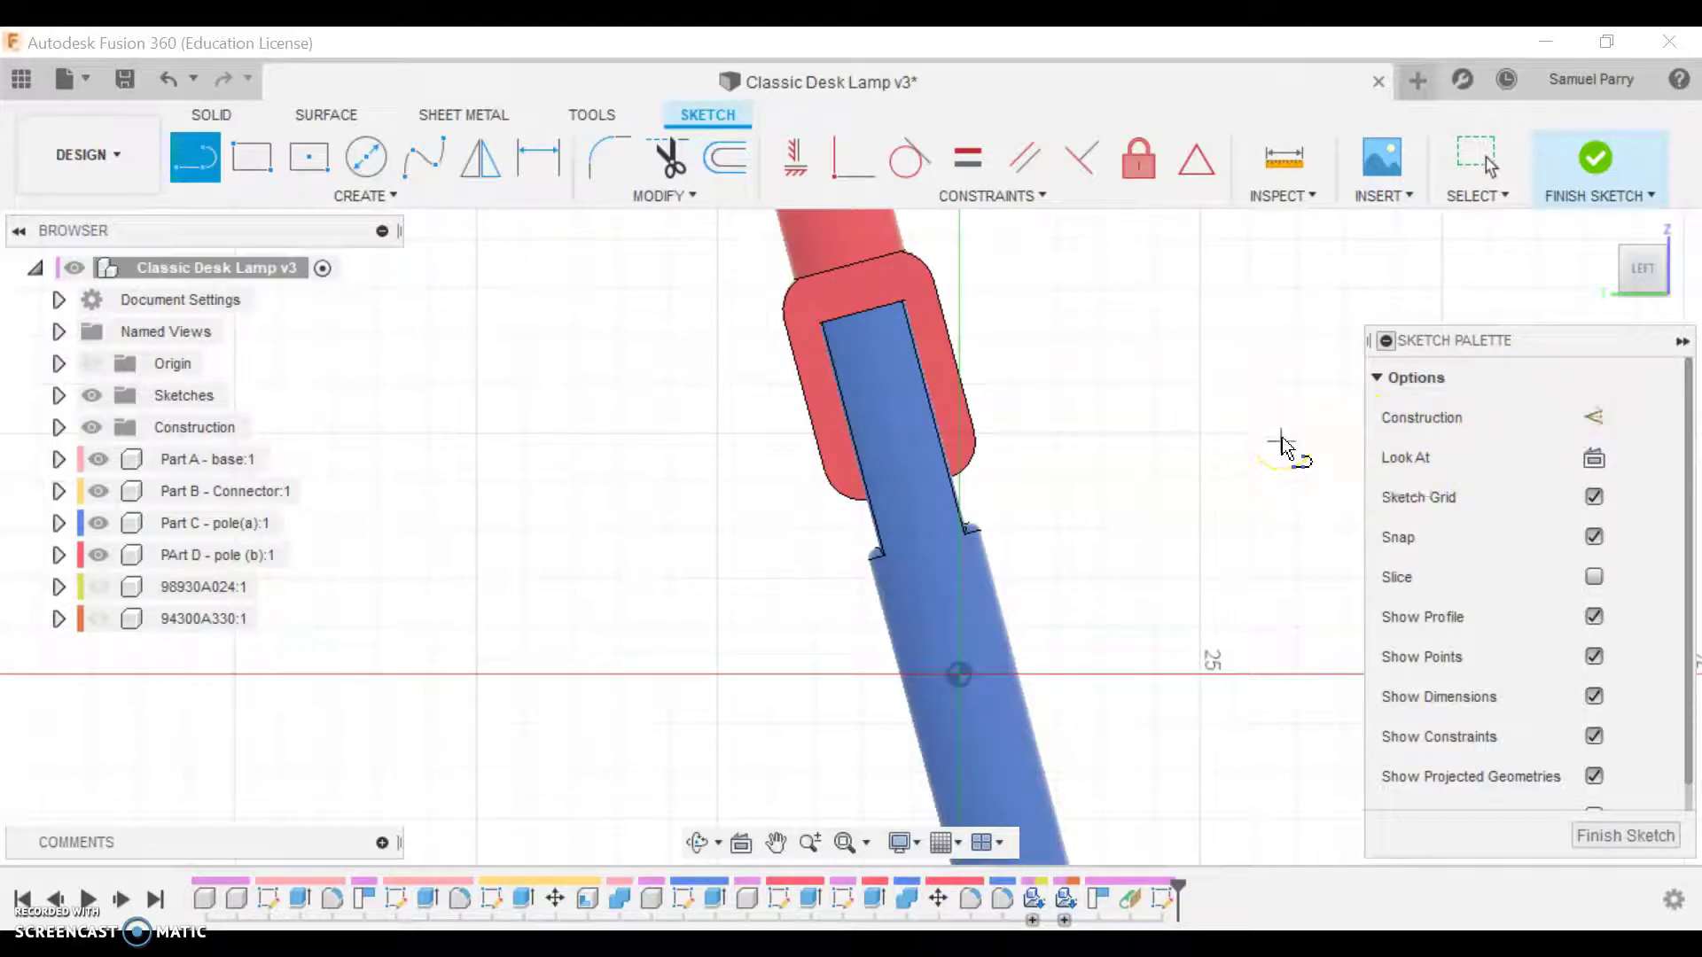
{"action": "left_click", "coordinate": [1612, 422]}
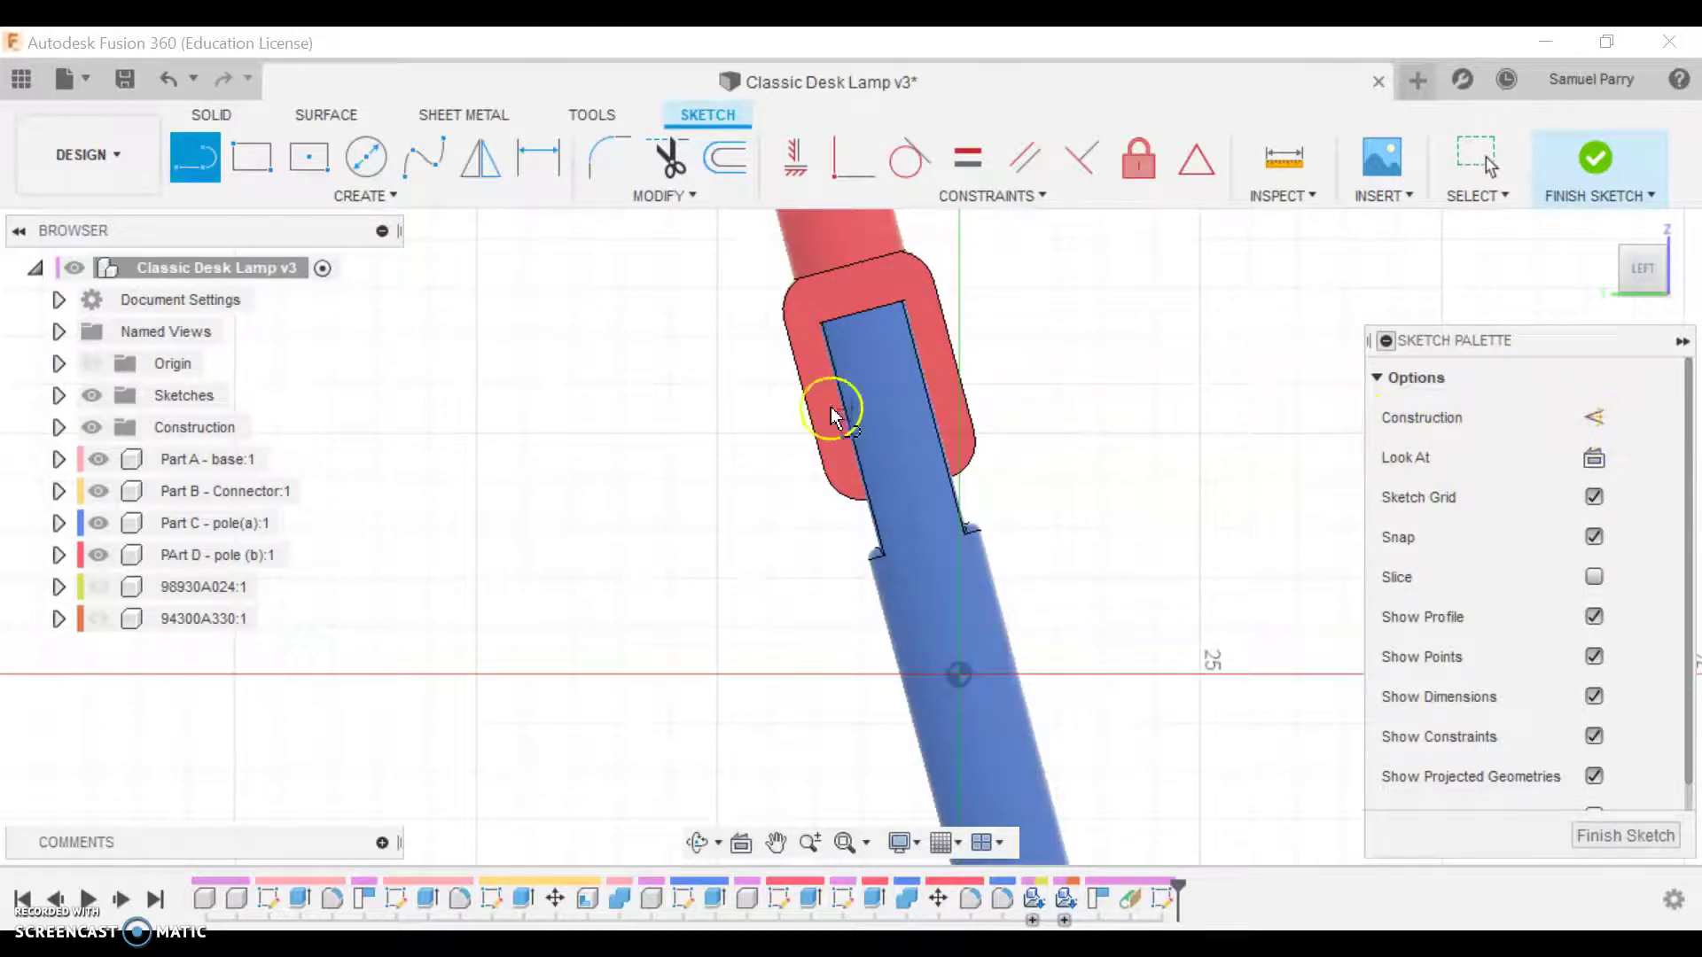
Project the end edge and both long side edges of the blue pole's tongue as construction geometry and finish the sketch.
{"action": "key", "text": "x"}
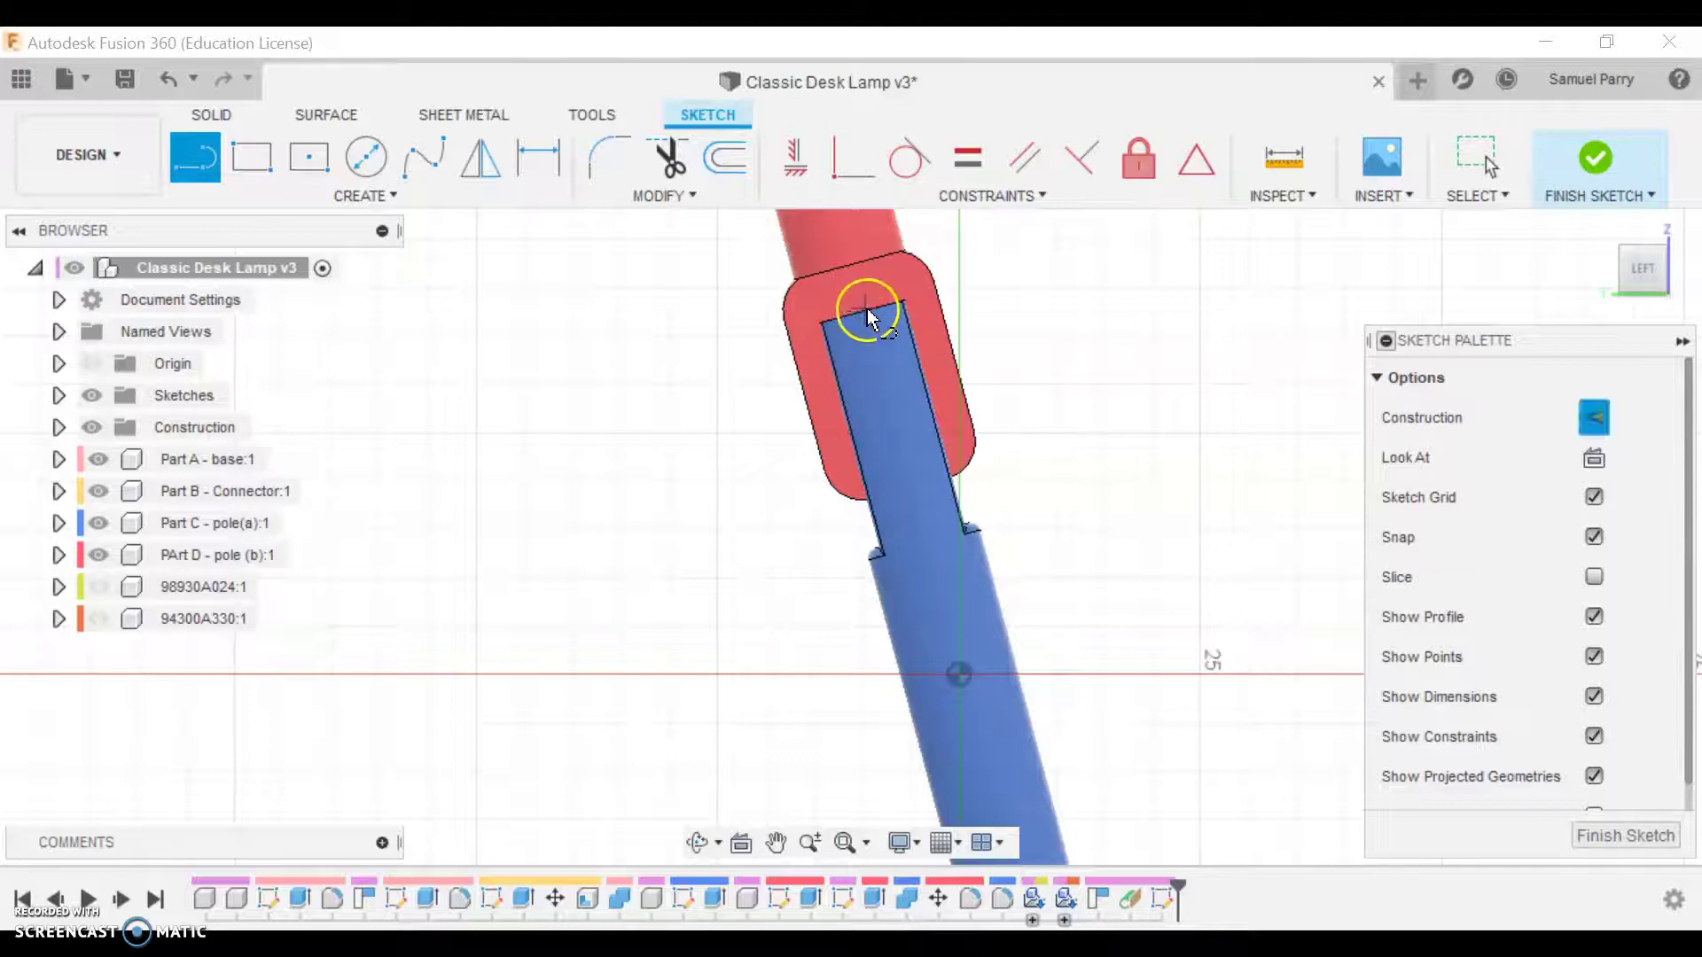
{"action": "scroll", "coordinate": [862, 319], "scroll_direction": "up", "scroll_amount": 2}
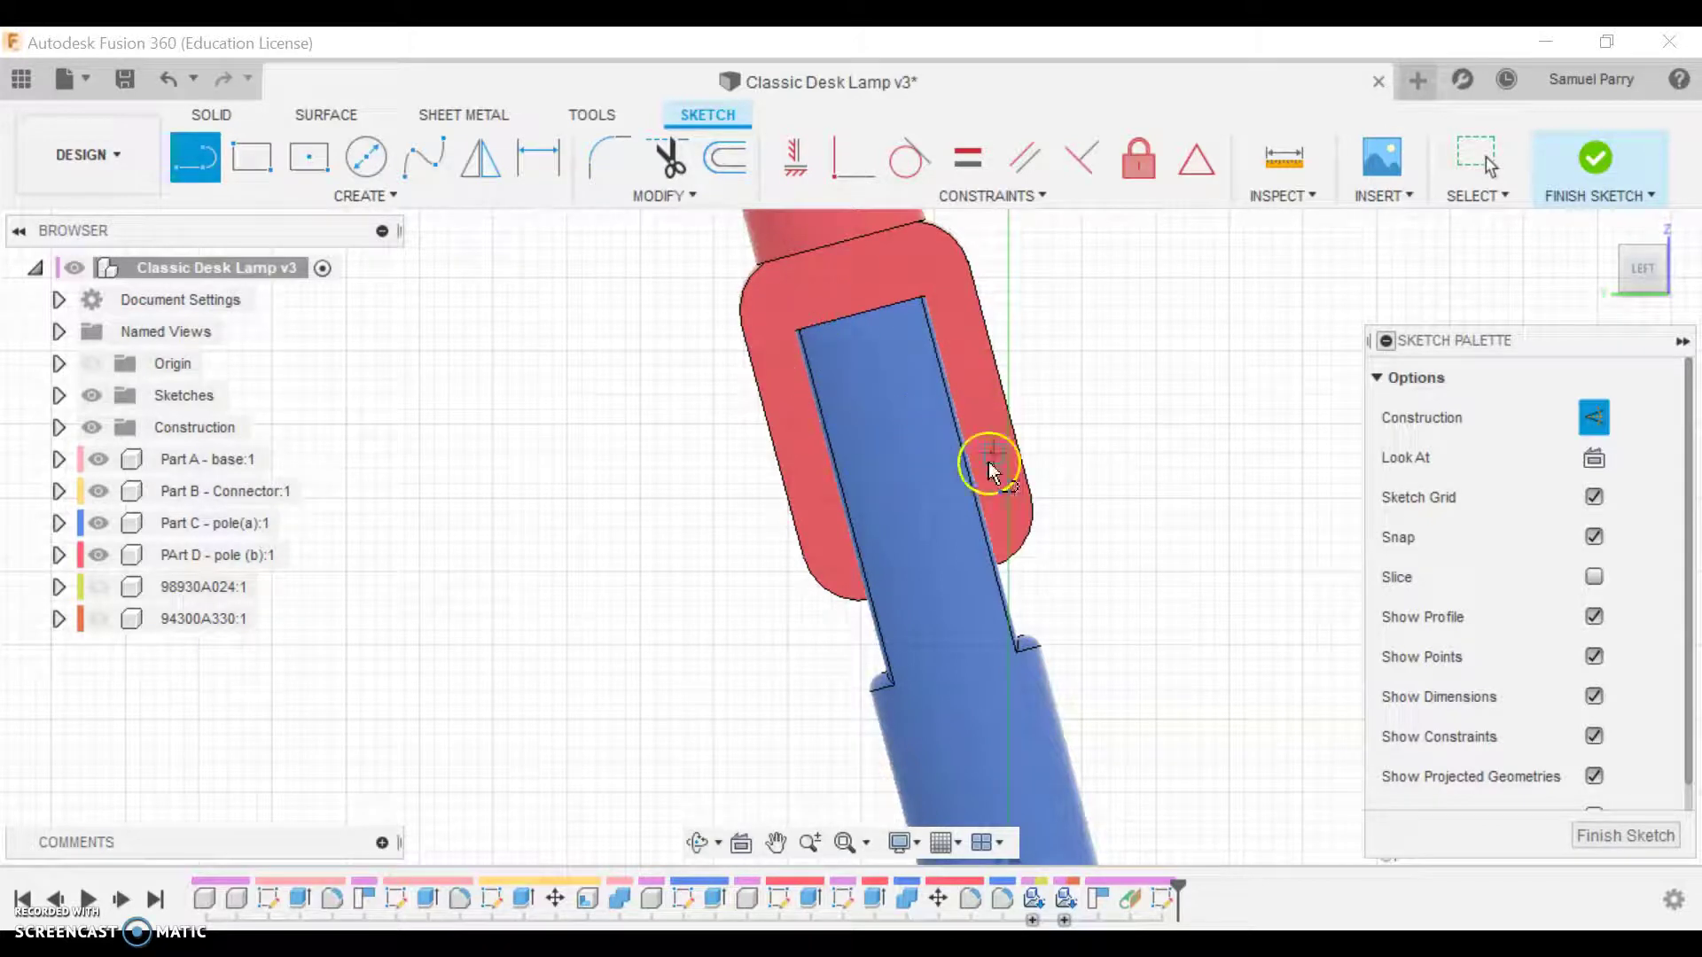
{"action": "key", "text": "Escape"}
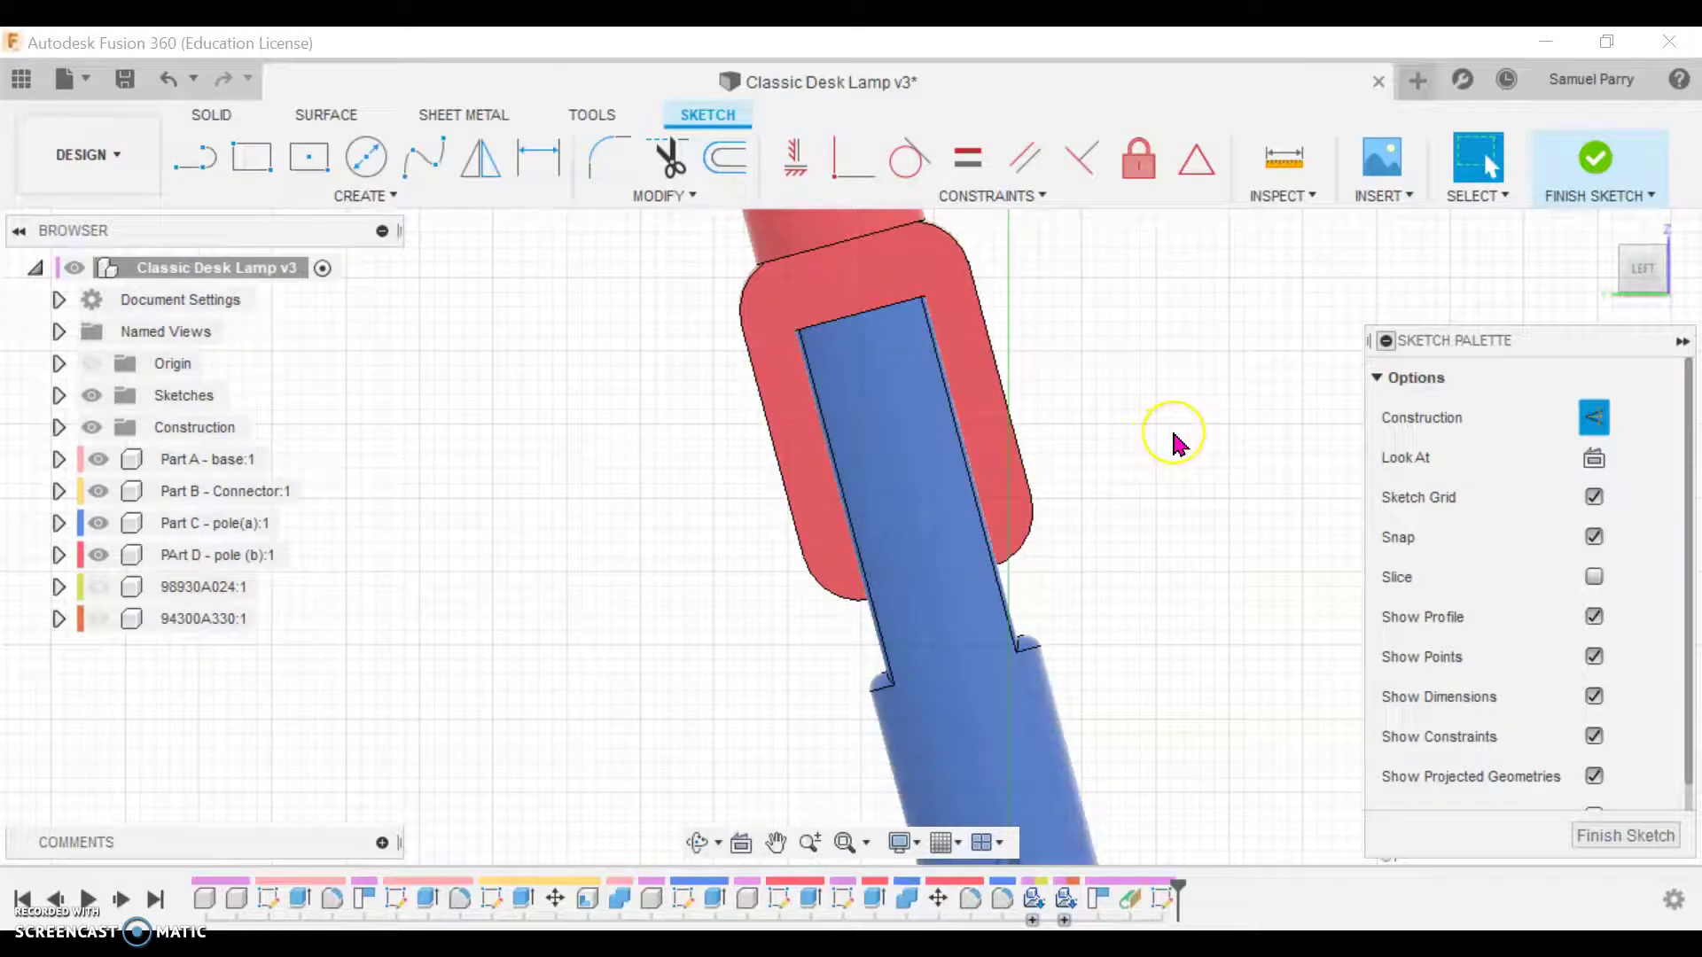
{"action": "key", "text": "s"}
{"action": "left_click", "coordinate": [1218, 537]}
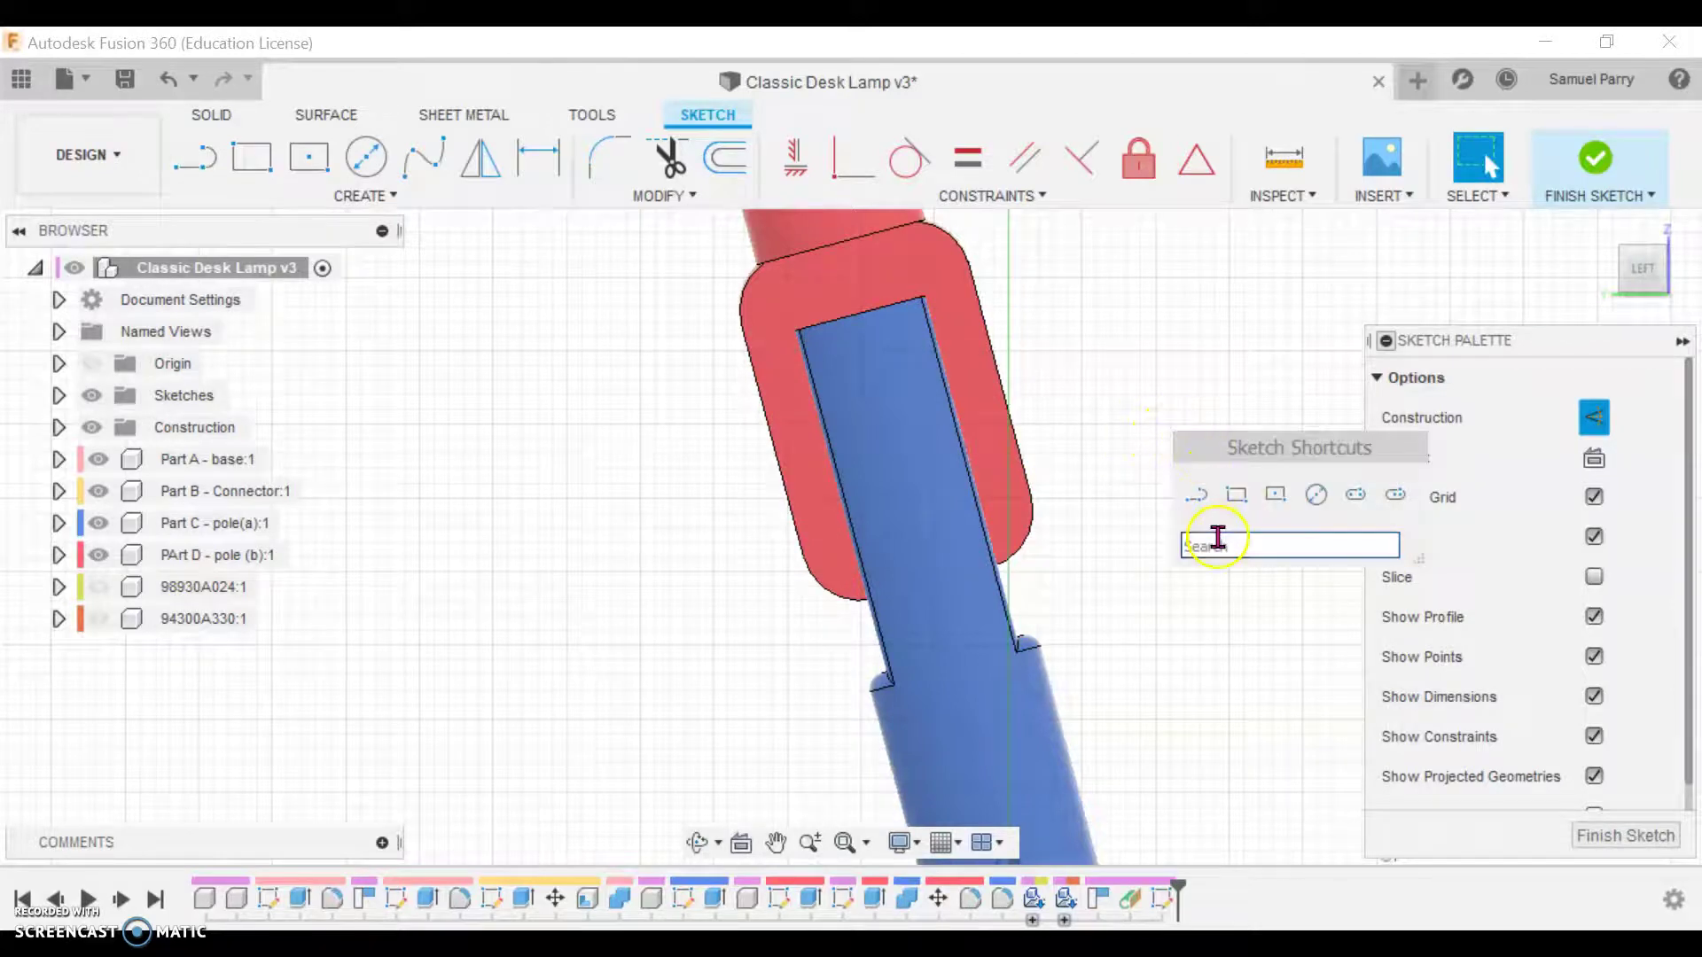
{"action": "type", "text": "p"}
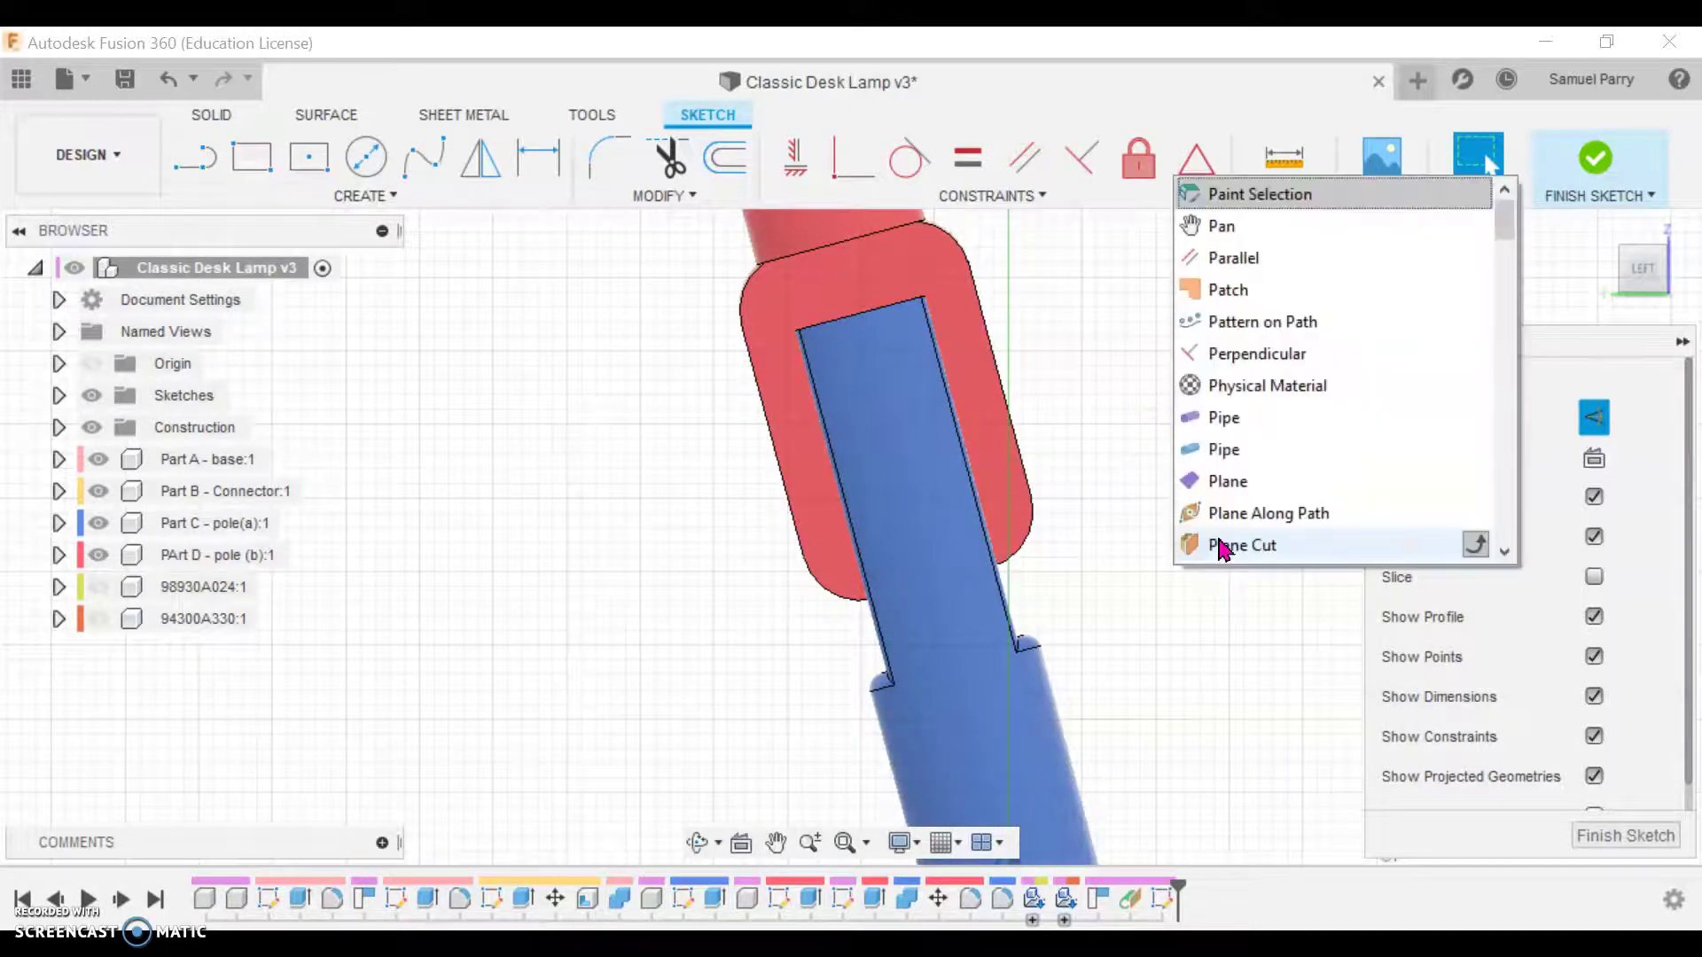
{"action": "type", "text": "ro"}
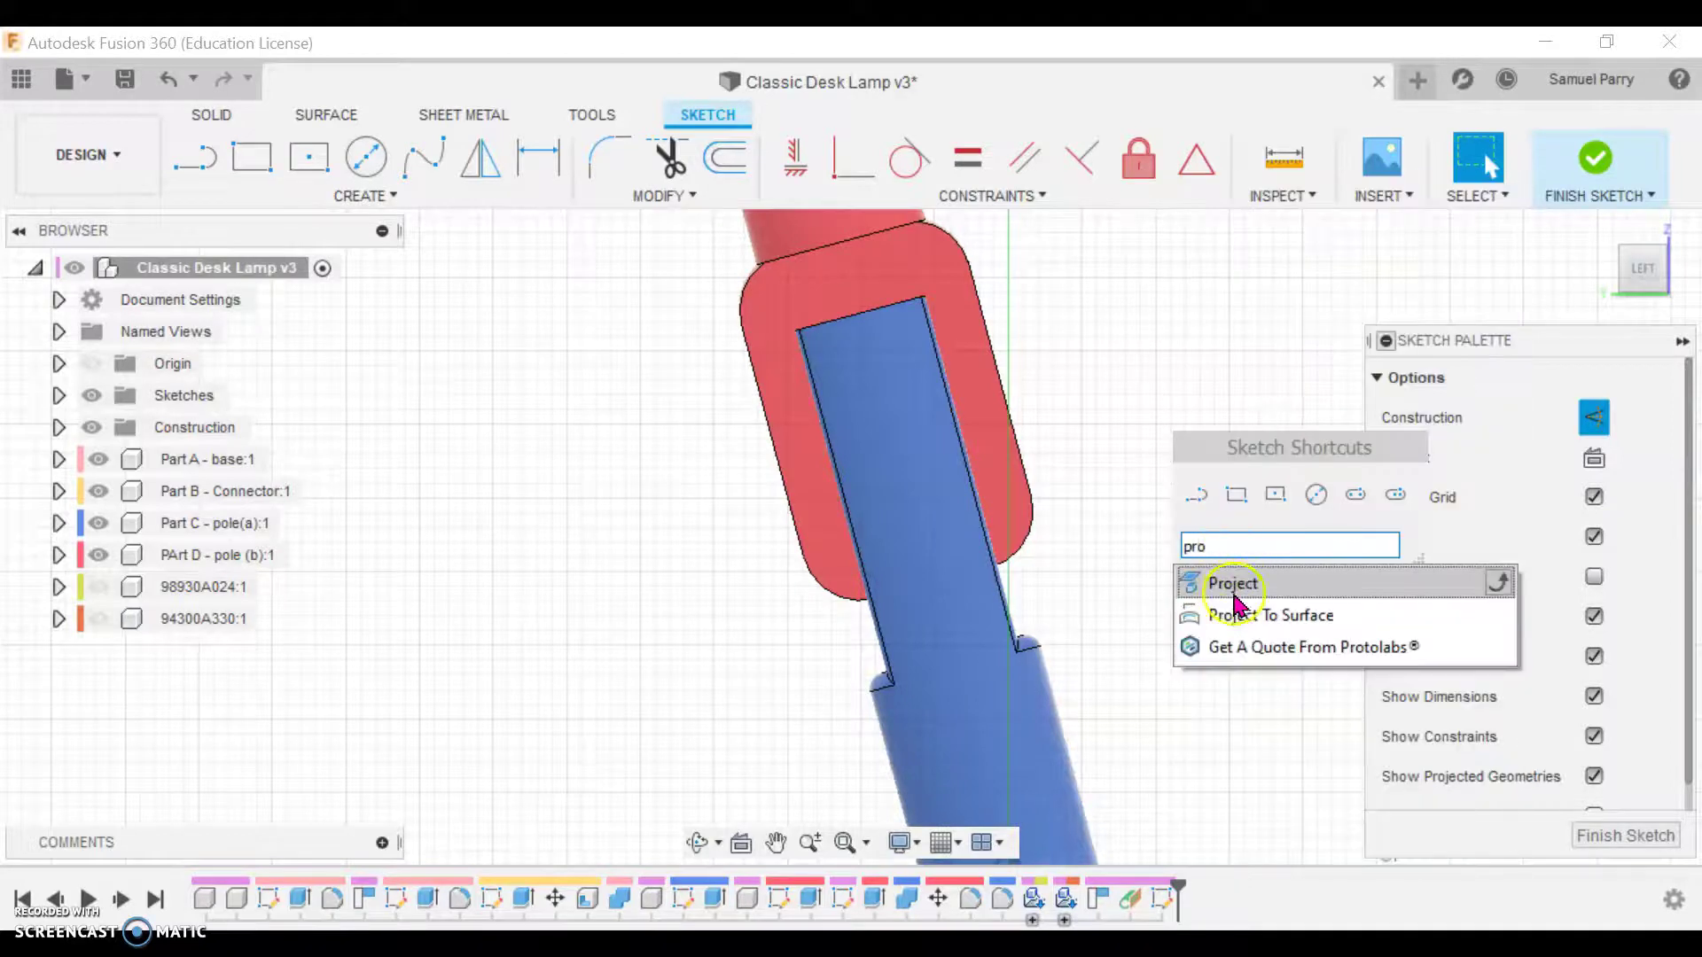
{"action": "left_click", "coordinate": [1236, 583]}
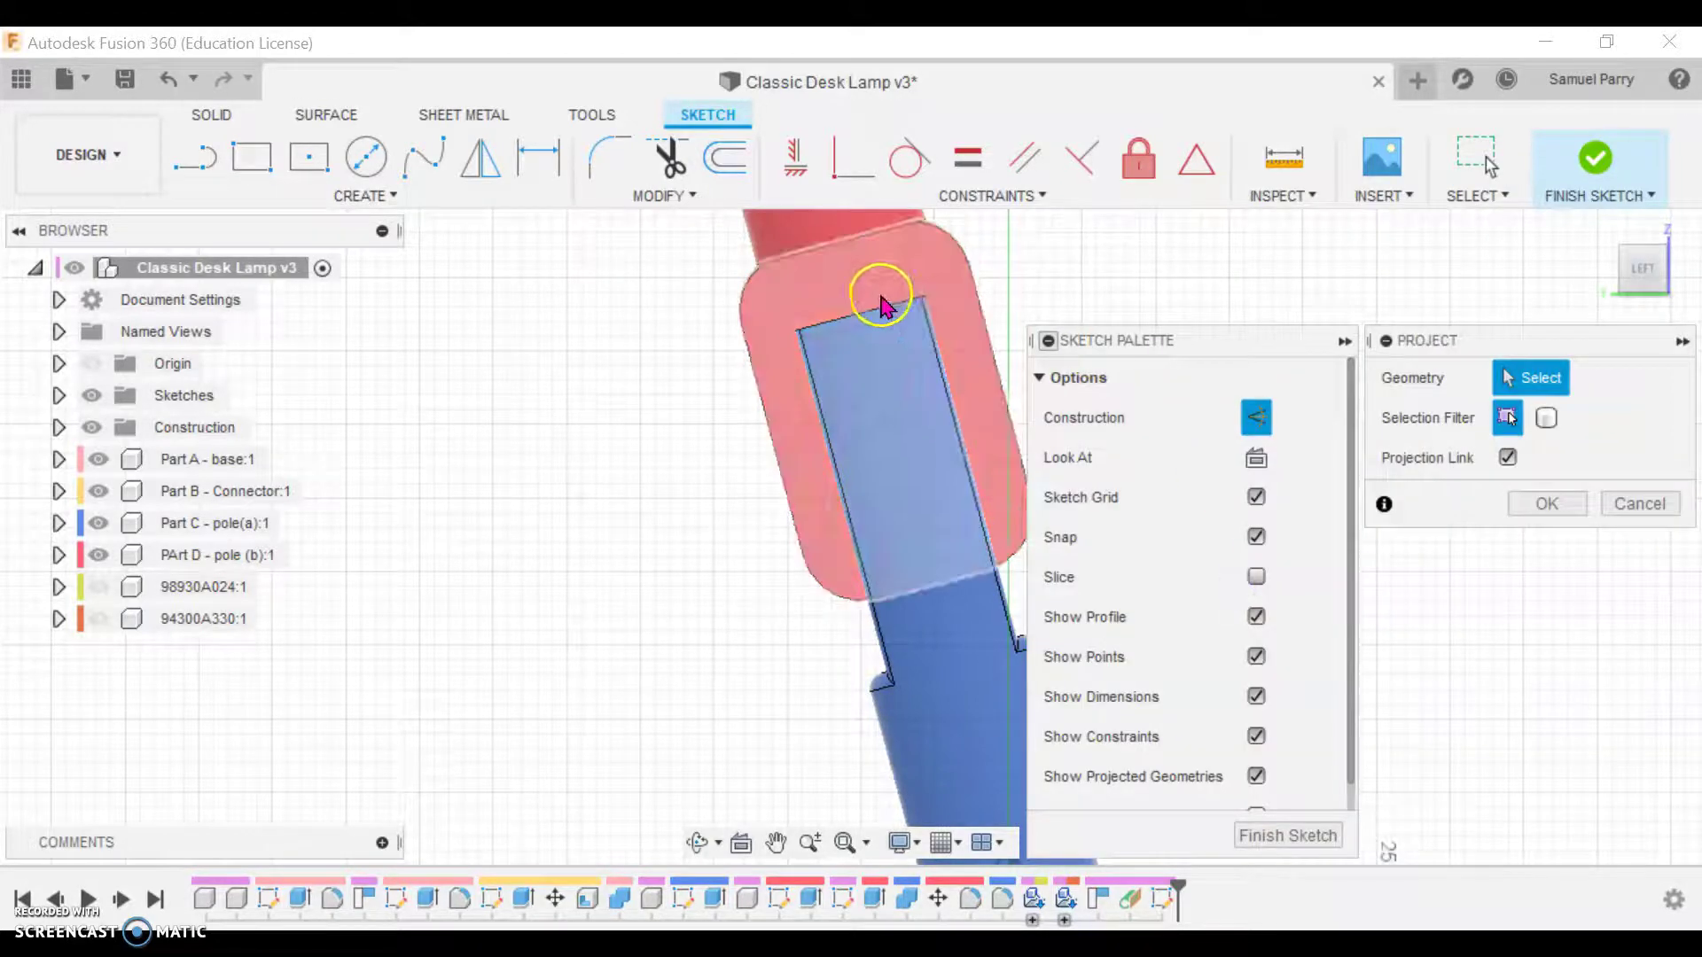
{"action": "left_click", "coordinate": [911, 323]}
{"action": "left_click", "coordinate": [932, 333]}
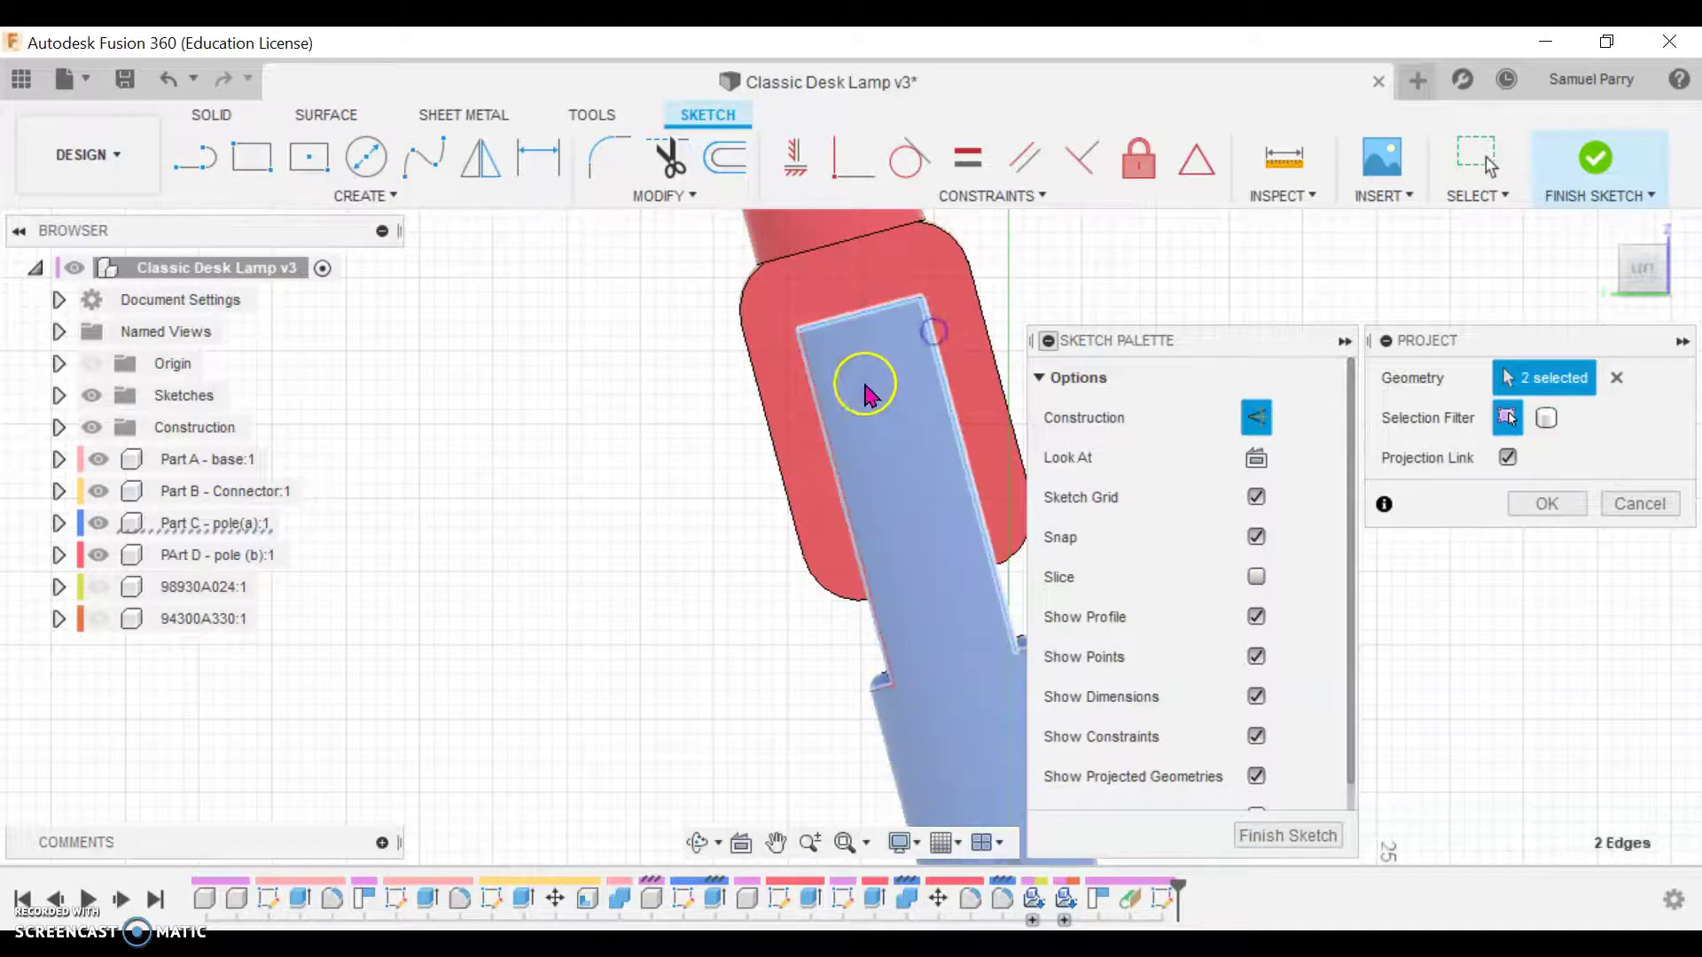
{"action": "left_click", "coordinate": [829, 422]}
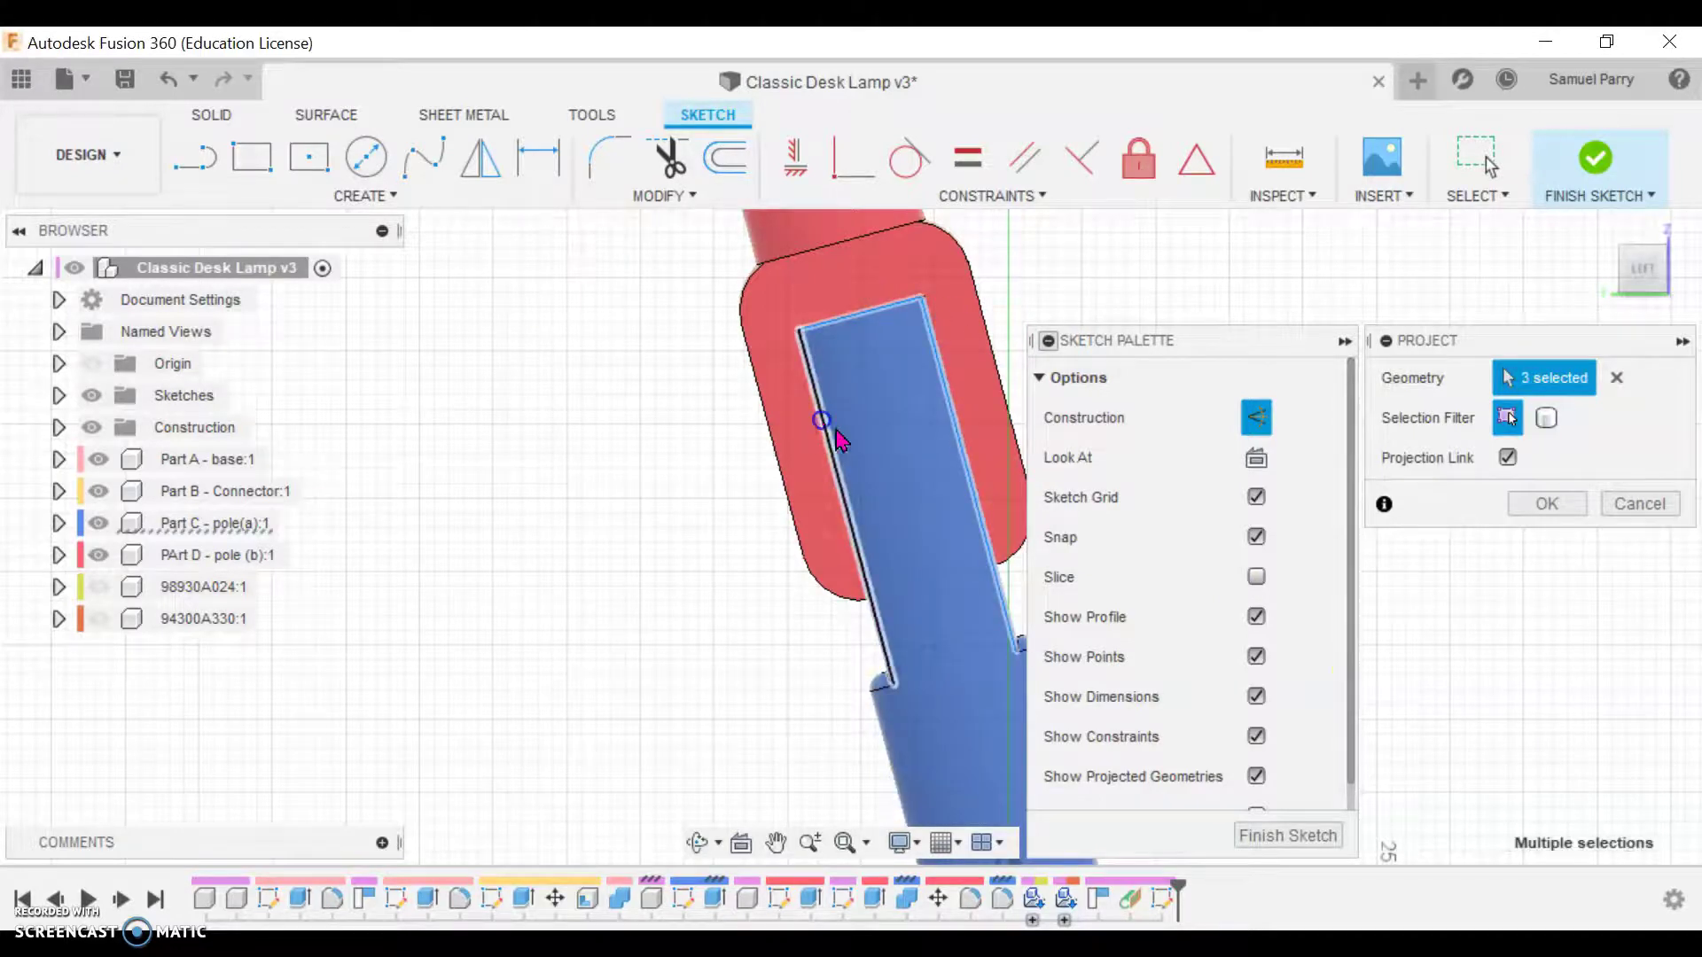
{"action": "left_click", "coordinate": [1287, 834]}
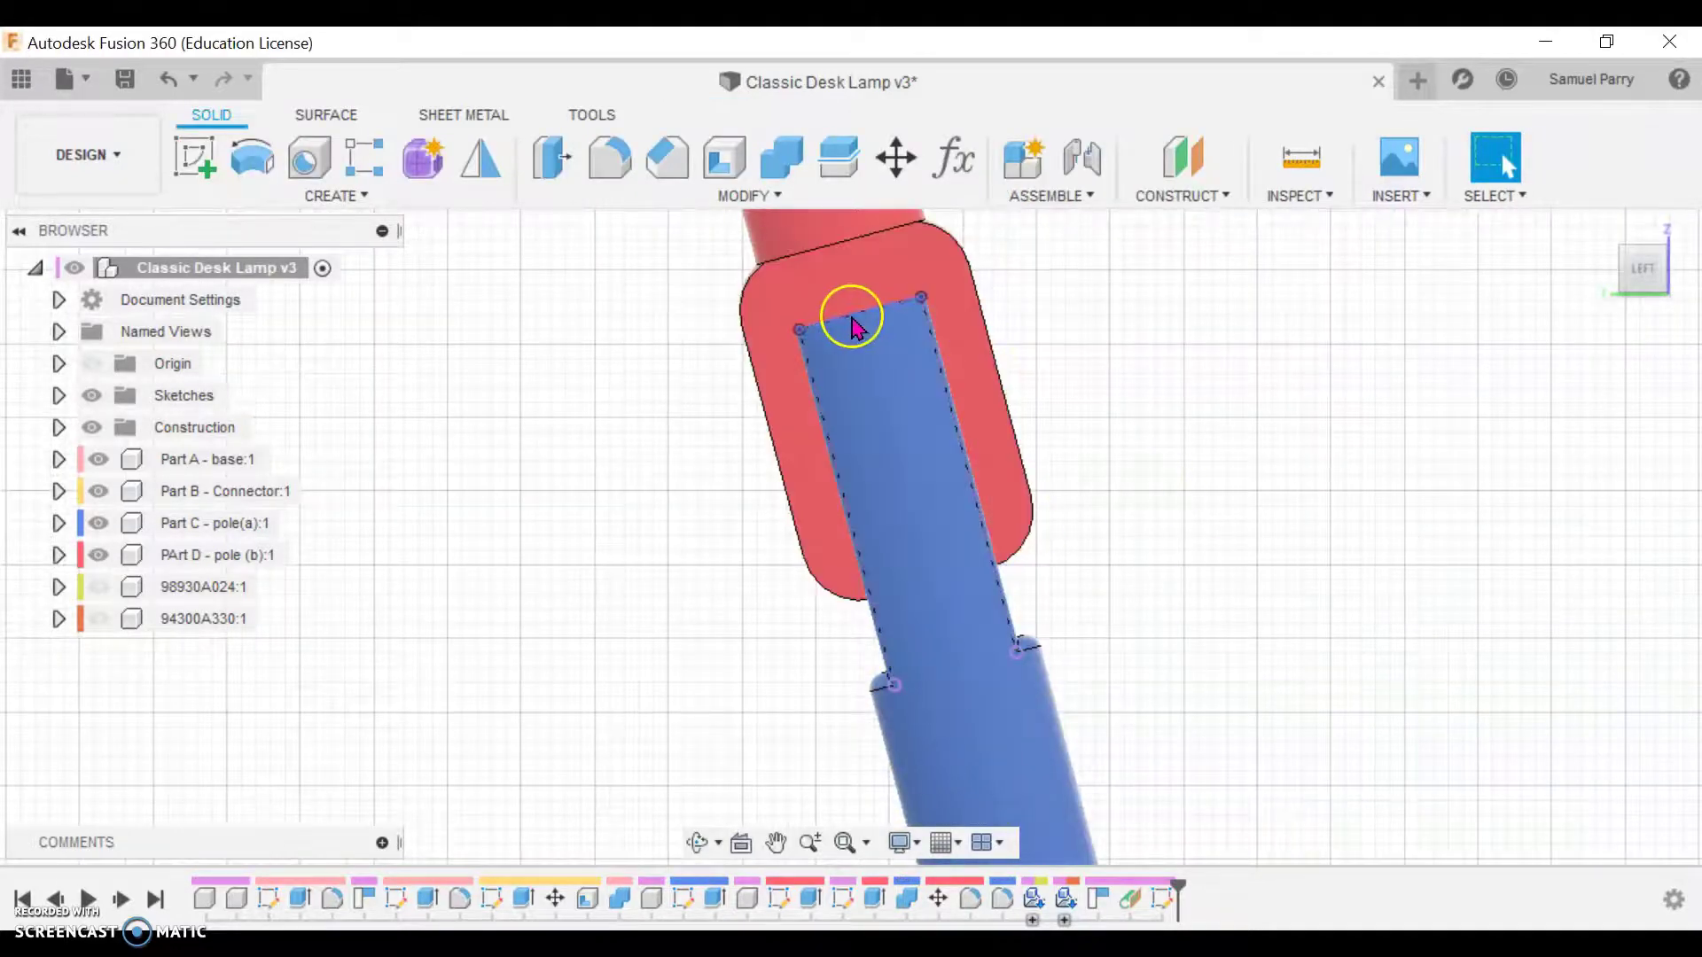
Examine the projected tongue edges on the tangent plane from several angles around the pole joint.
{"action": "middle_click_drag", "start_coordinate": [835, 494], "coordinate": [849, 401], "text": "shift"}
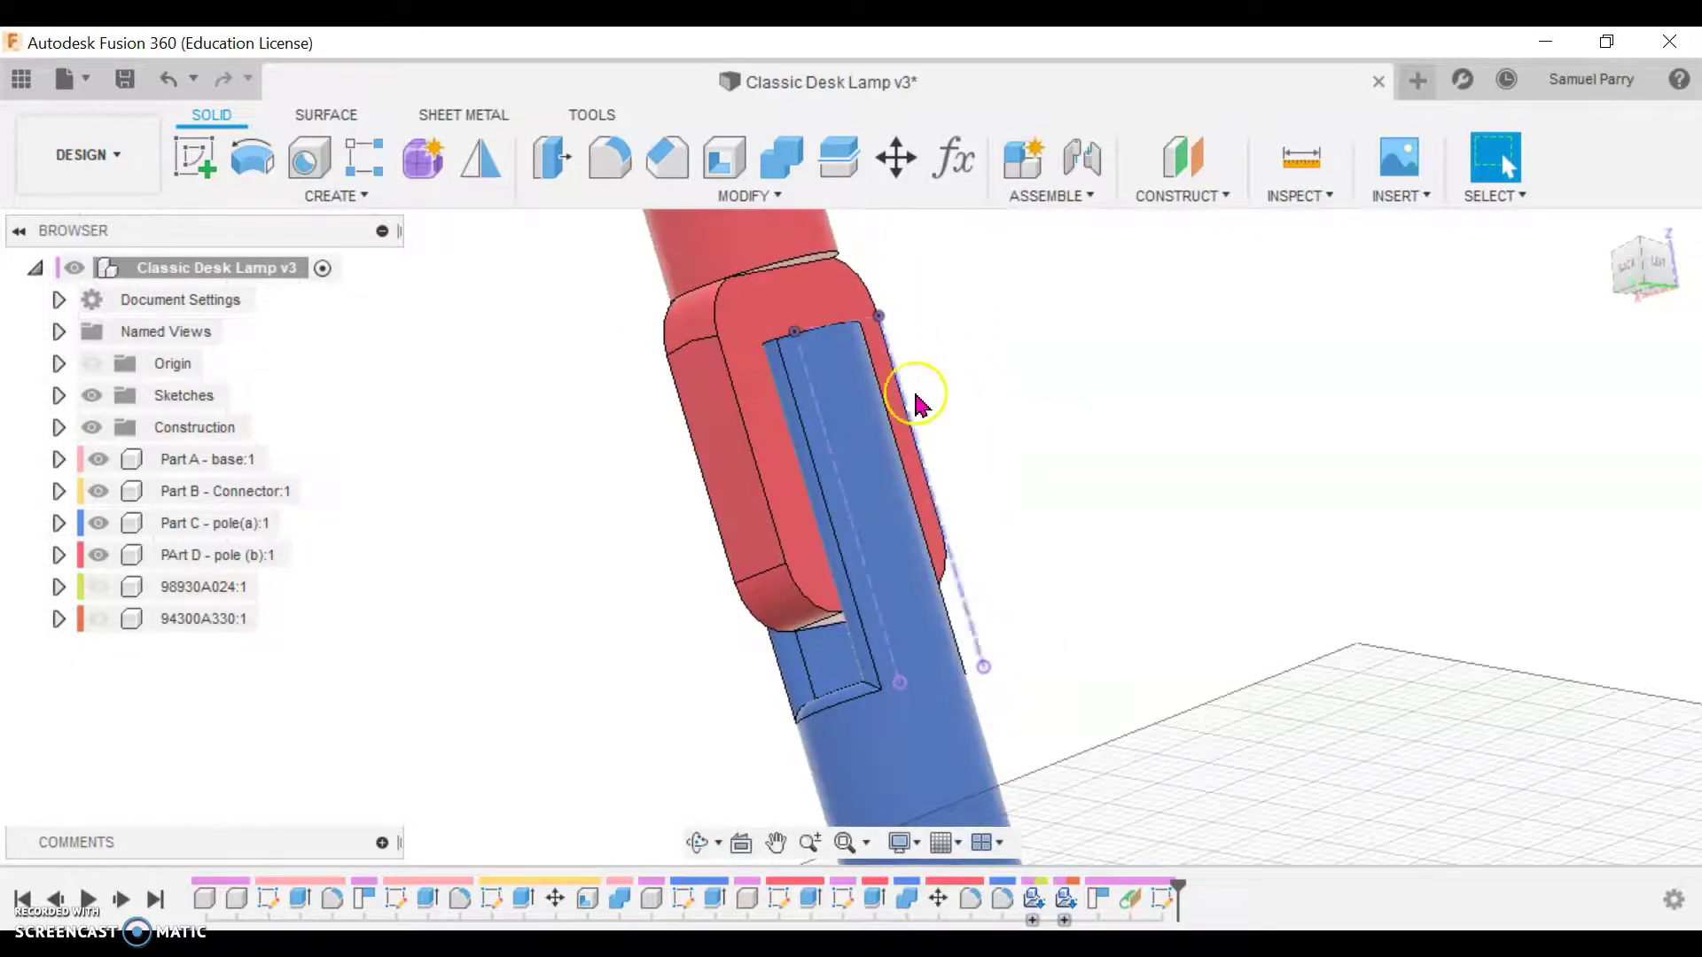
{"action": "middle_click_drag", "start_coordinate": [862, 335], "coordinate": [889, 364], "text": "shift"}
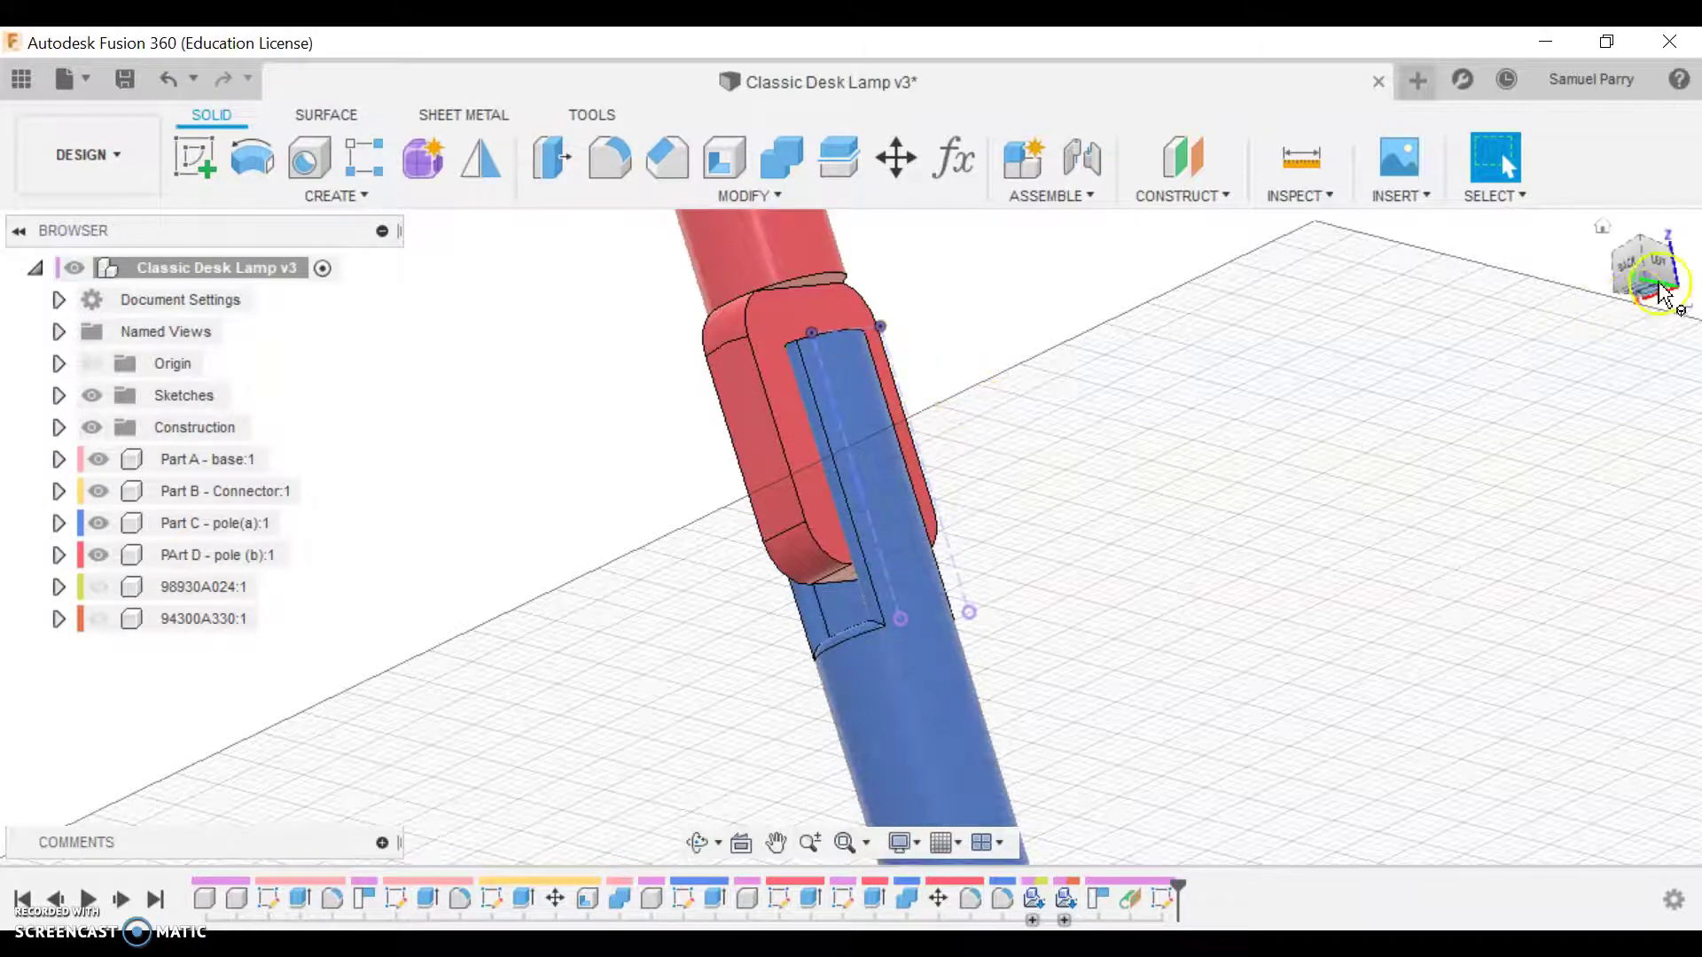
{"action": "middle_click_drag", "start_coordinate": [1057, 505], "coordinate": [963, 533], "text": "shift"}
{"action": "left_click", "coordinate": [769, 846]}
{"action": "left_click_drag", "start_coordinate": [867, 323], "coordinate": [860, 634]}
{"action": "middle_click_drag", "start_coordinate": [860, 625], "coordinate": [858, 494]}
{"action": "scroll", "coordinate": [880, 525], "scroll_direction": "up", "scroll_amount": 3}
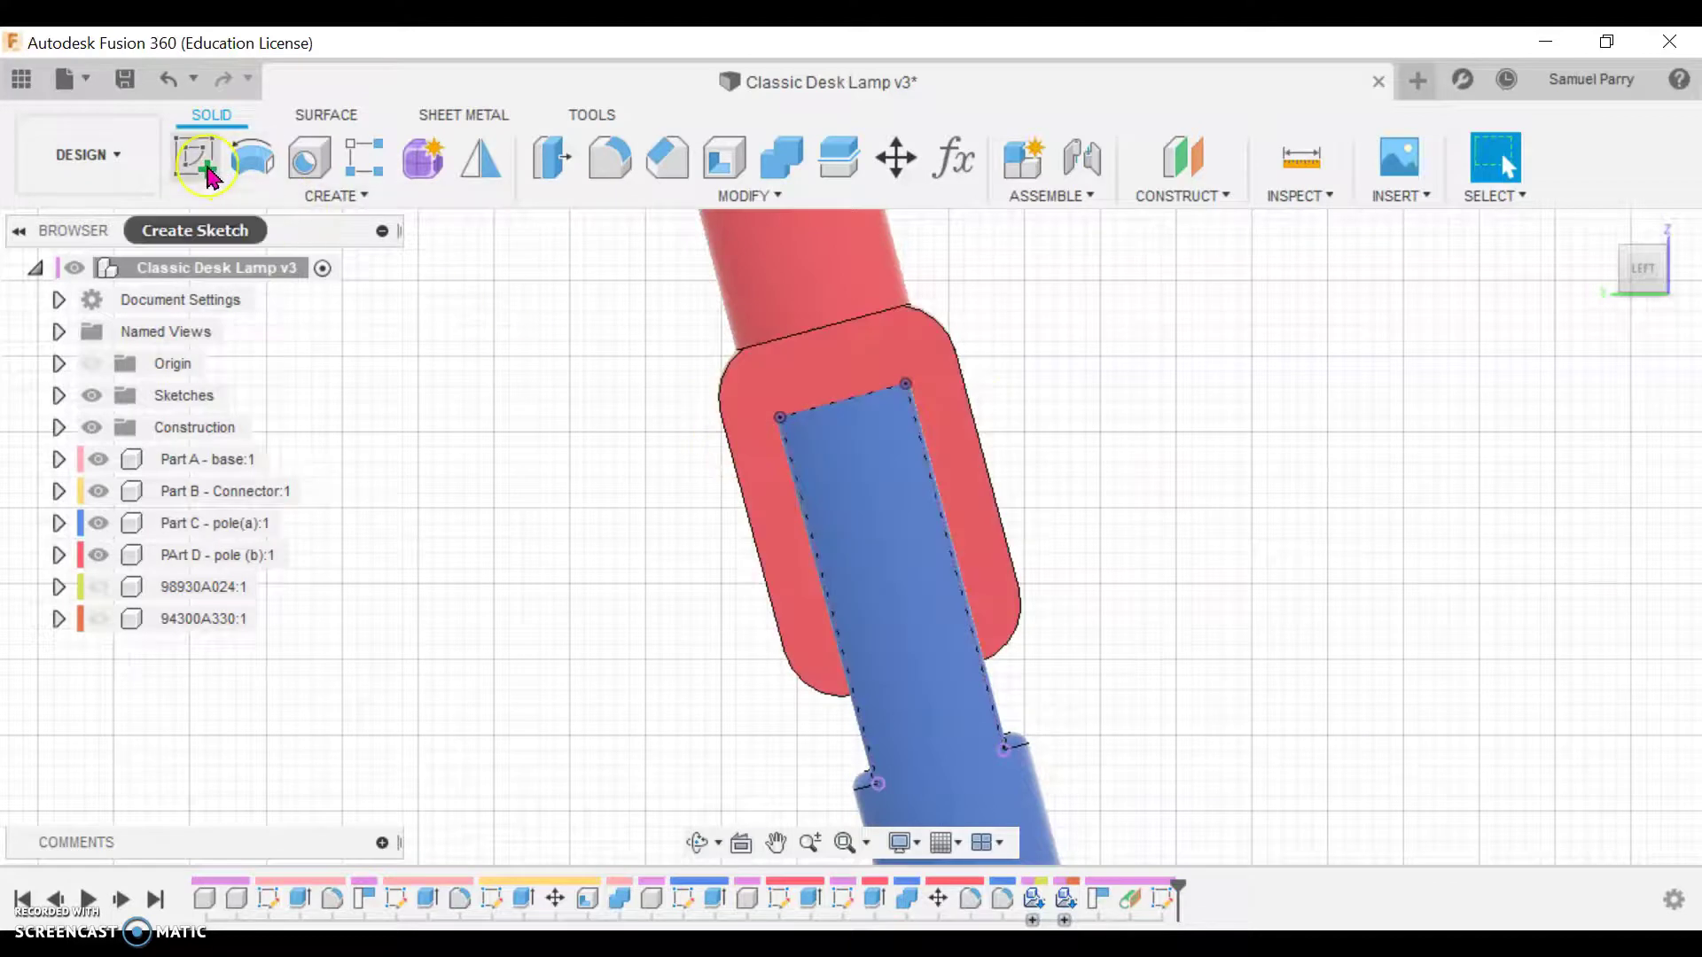
Reopen the tangent-plane sketch and draw a line from the midpoint of the tongue's end edge along its centre to near the shoulder.
{"action": "double_click", "coordinate": [1163, 899]}
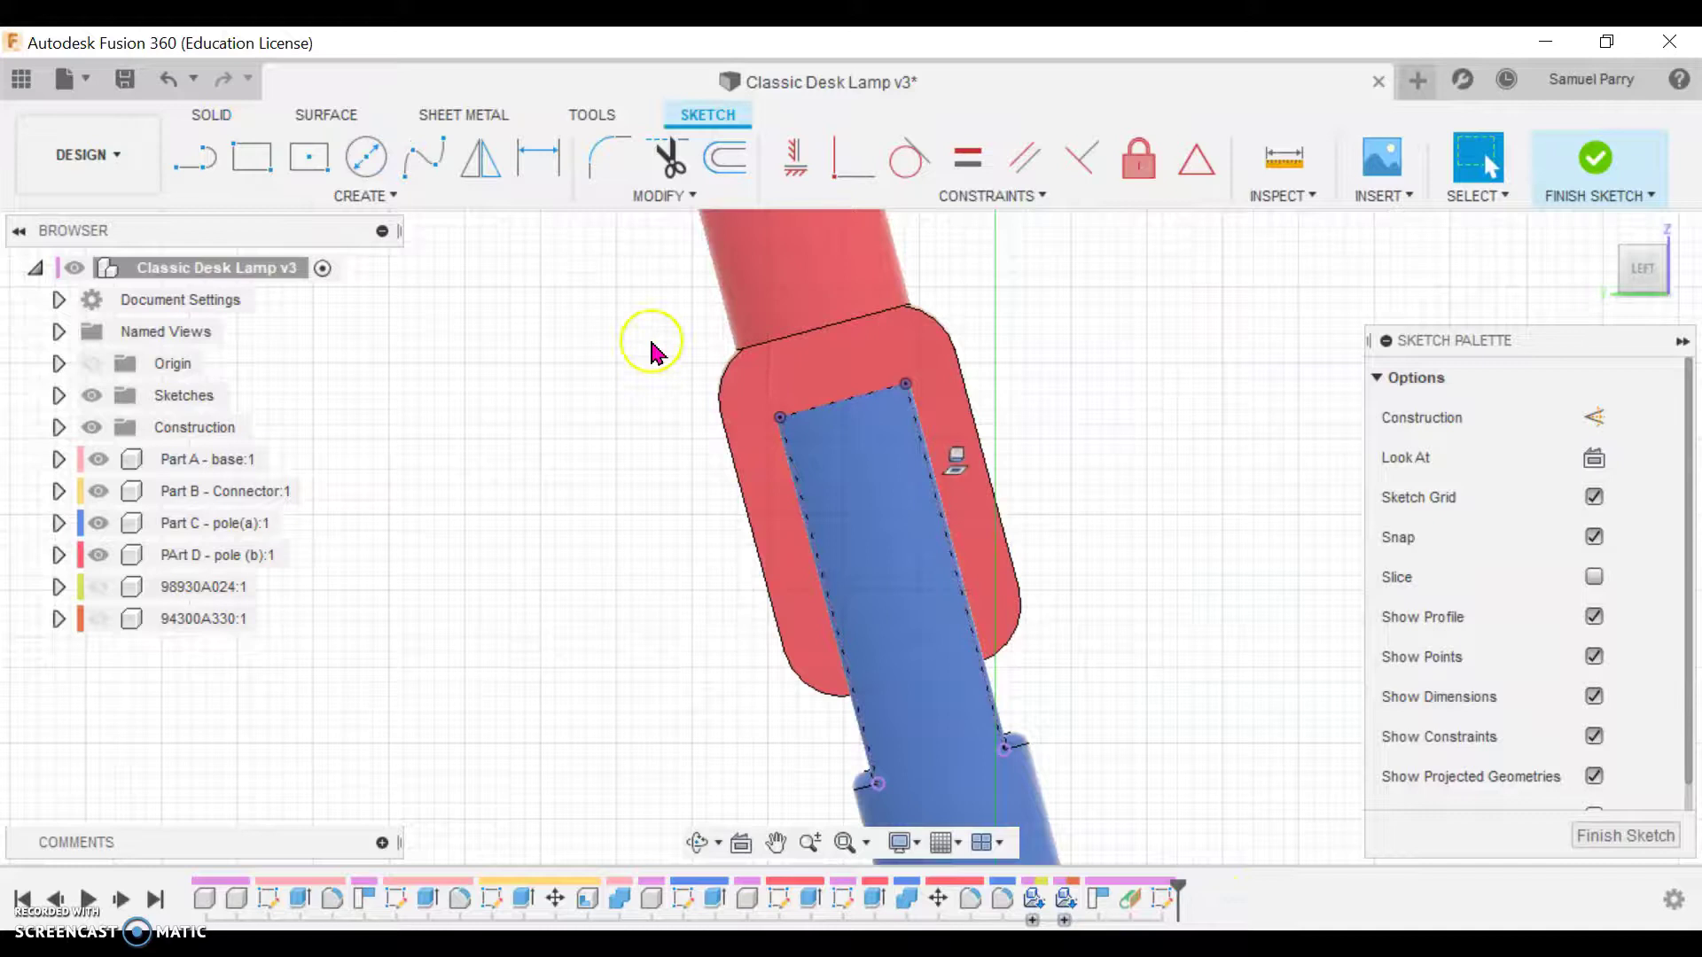
{"action": "key", "text": "l"}
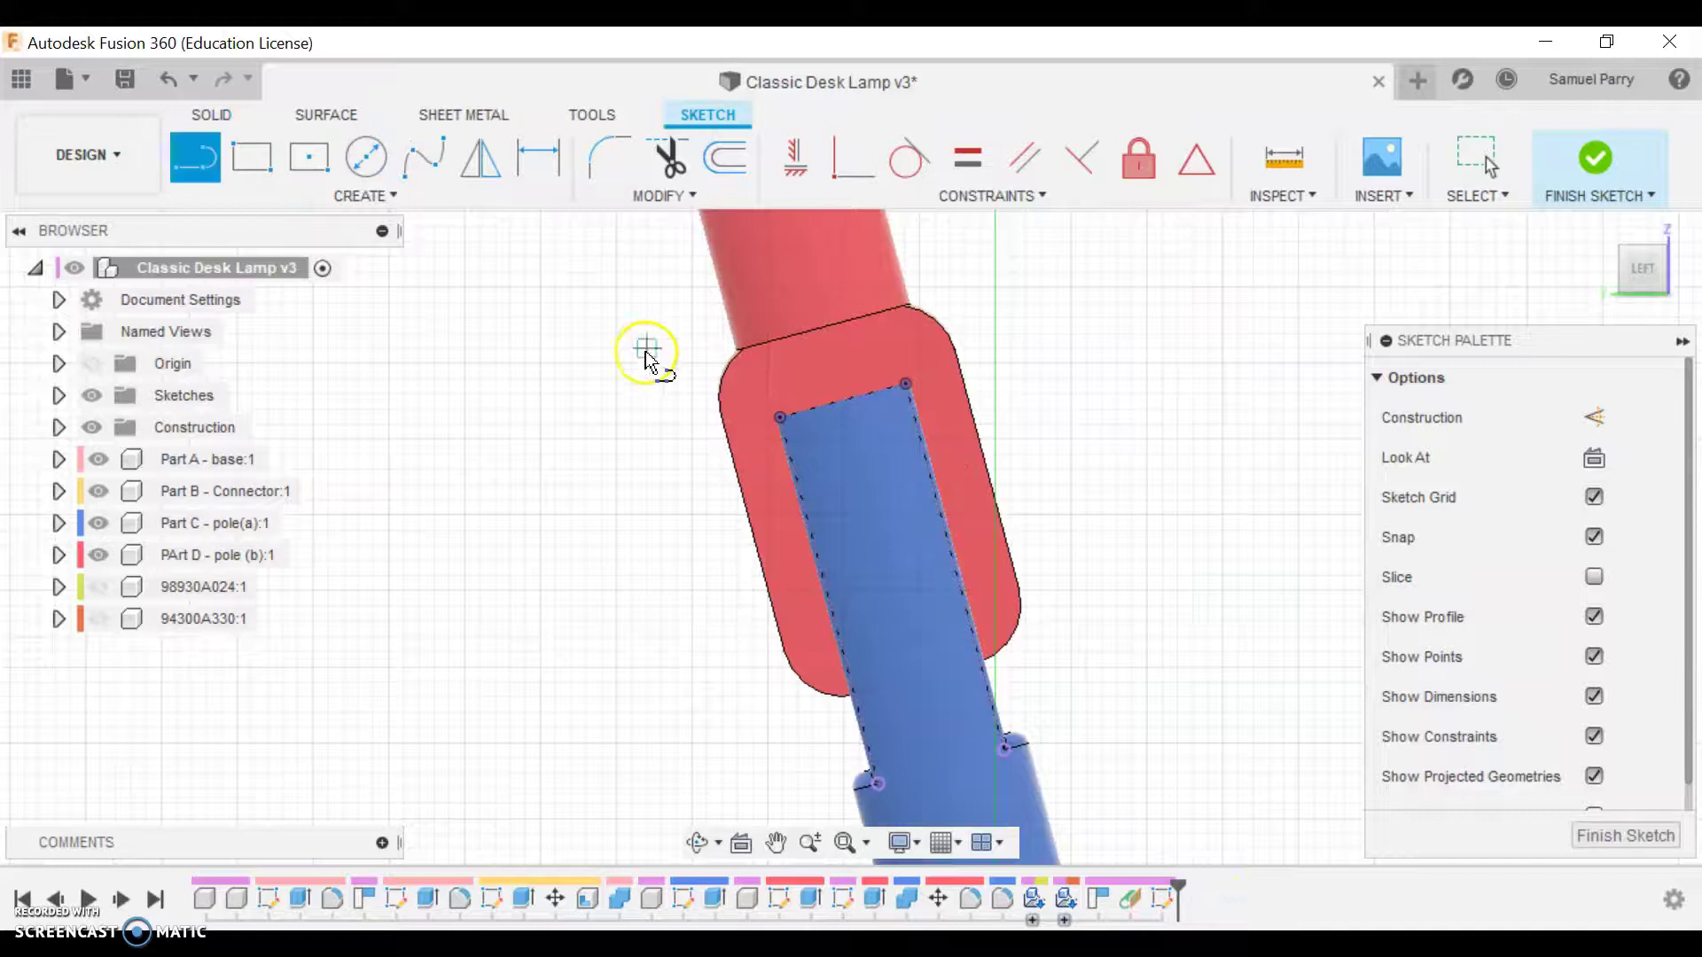
{"action": "left_click", "coordinate": [843, 401]}
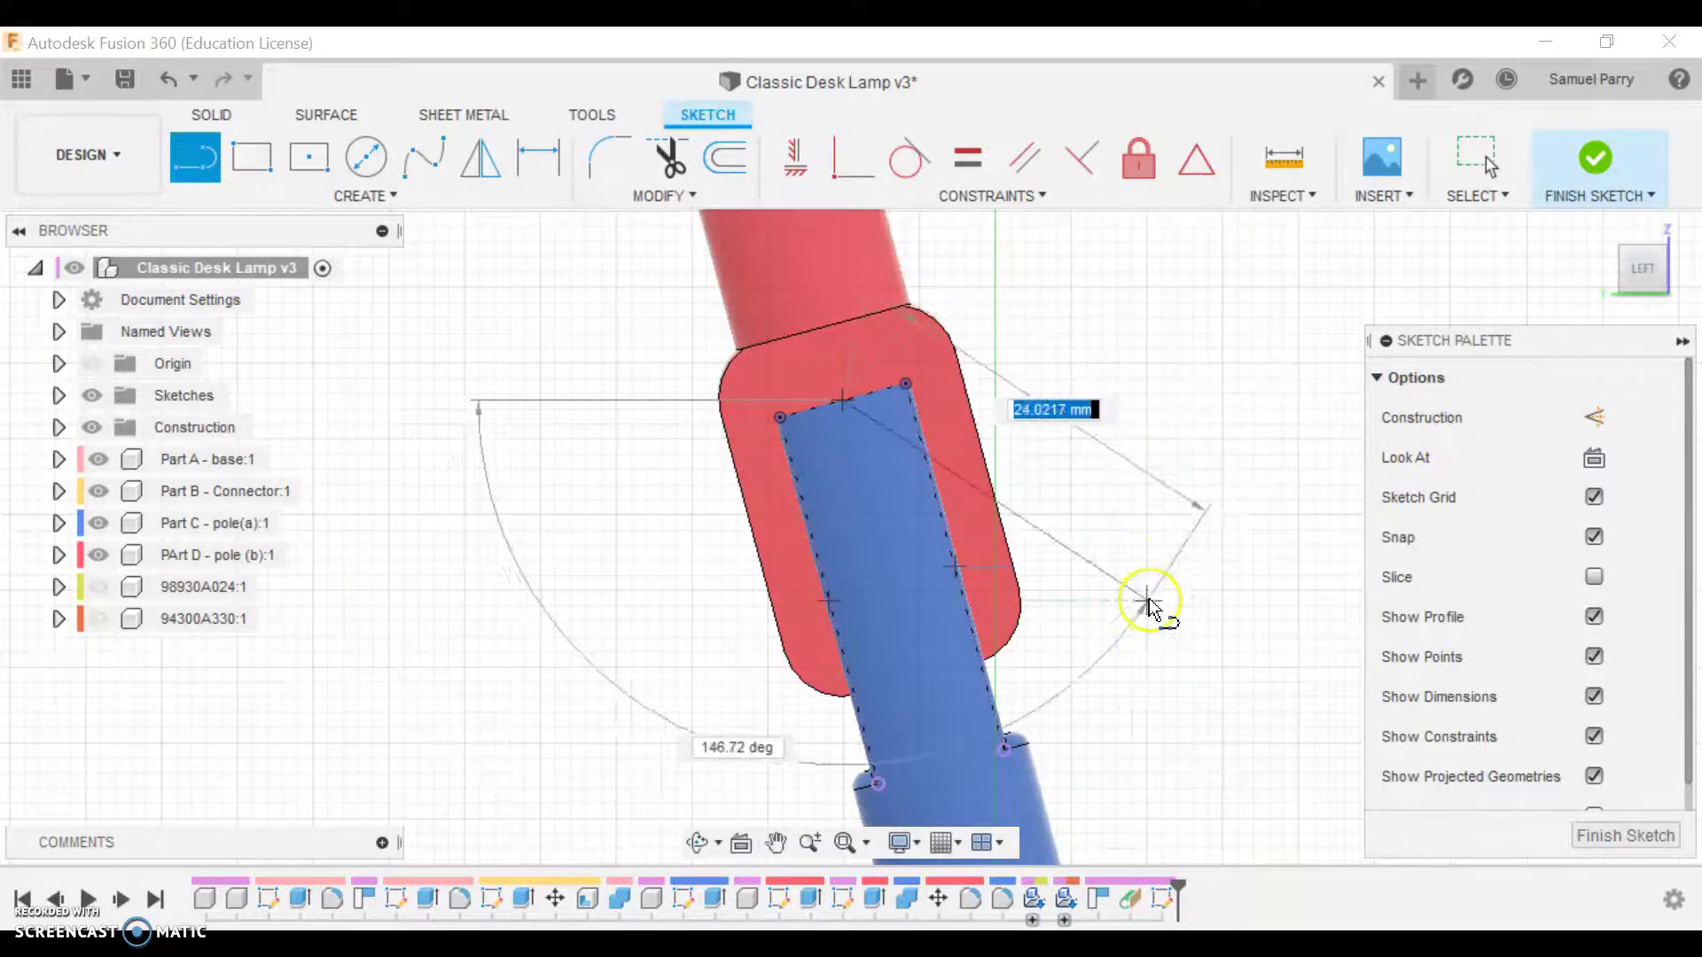
{"action": "left_click", "coordinate": [934, 750]}
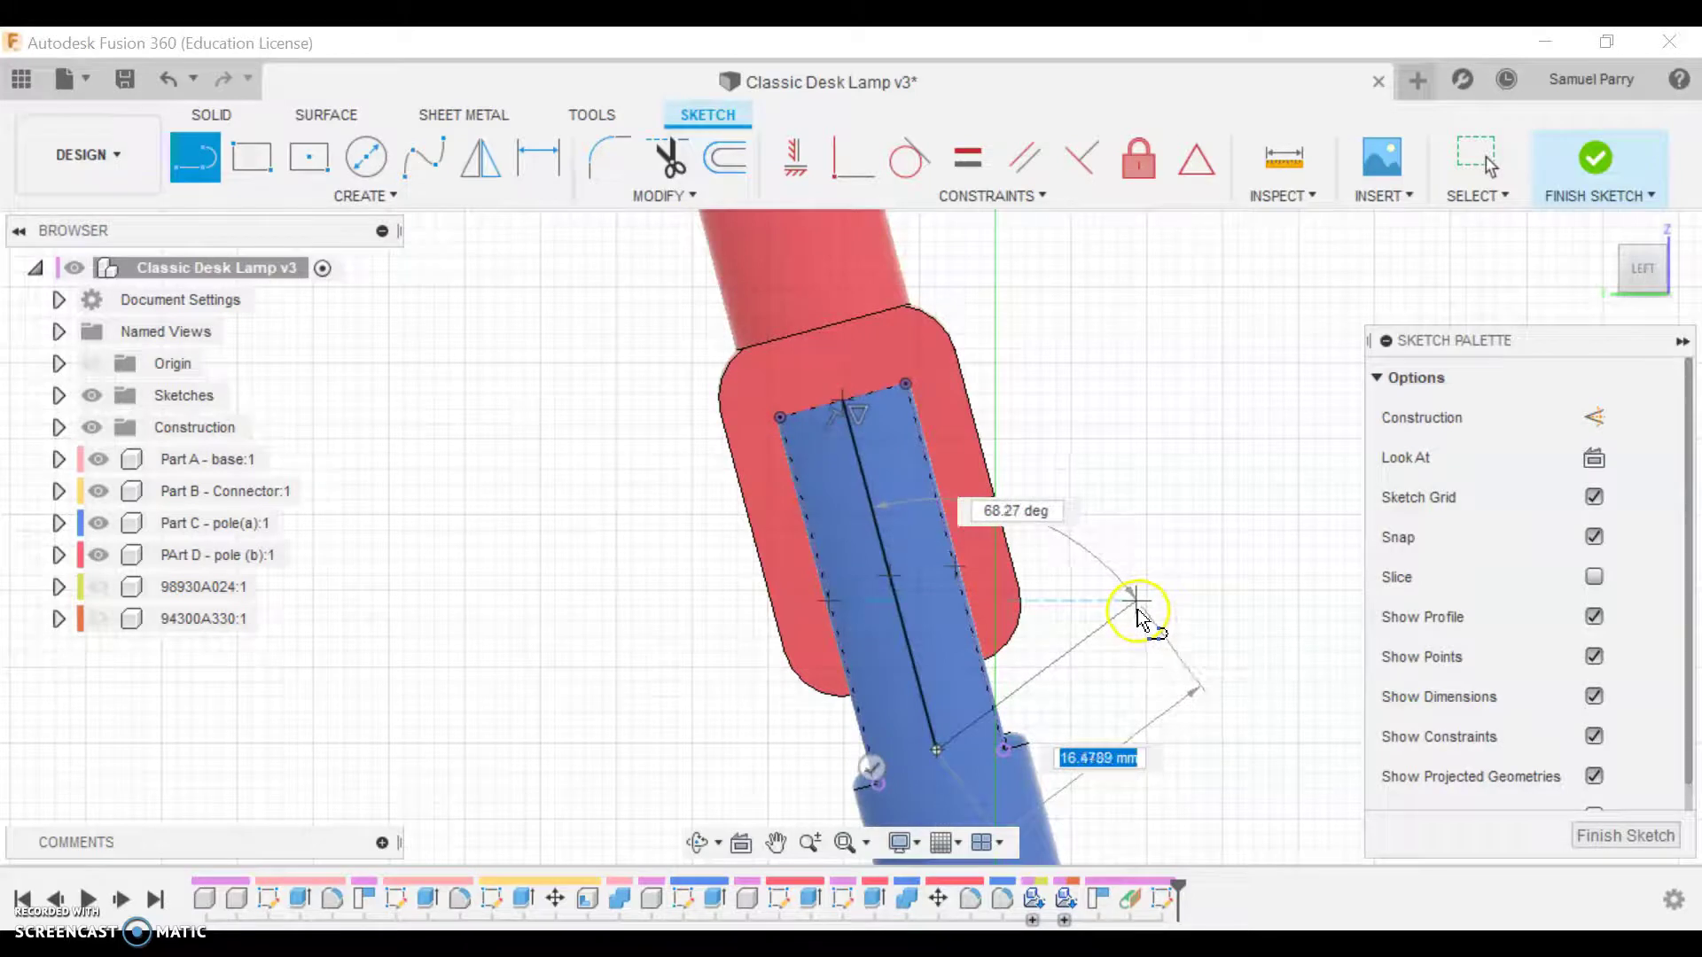
{"action": "key", "text": "Escape"}
Convert the lengthwise centre line of the tongue to a construction line.
{"action": "left_click", "coordinate": [877, 541]}
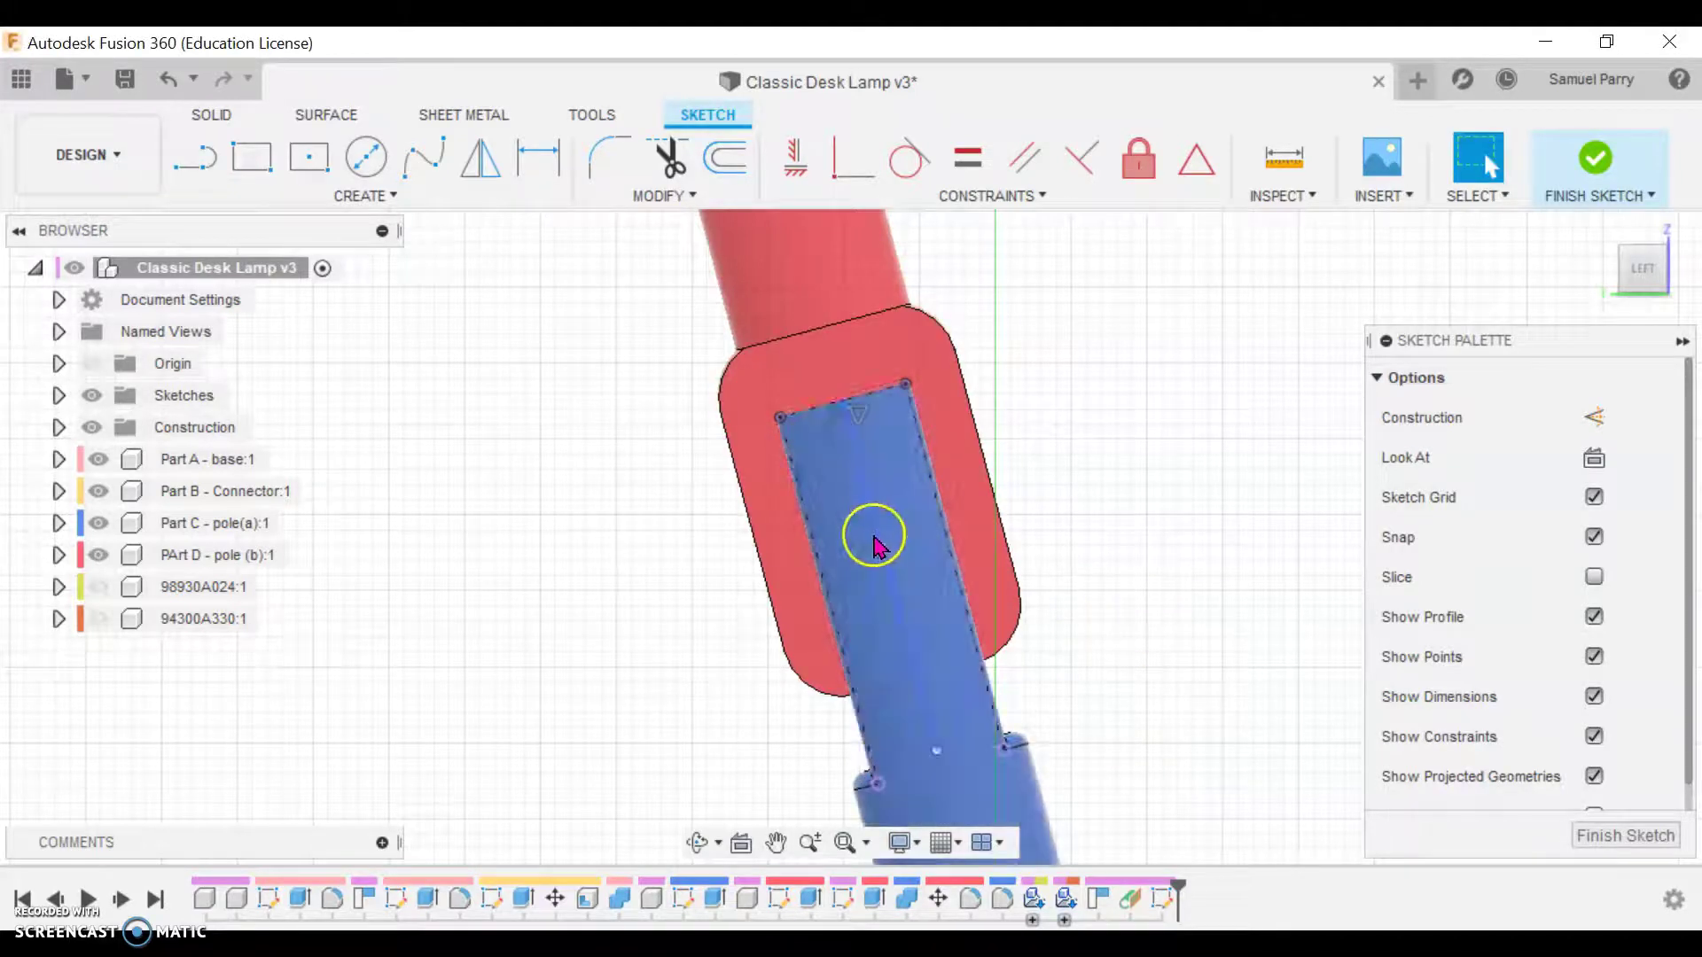
{"action": "left_click", "coordinate": [871, 510]}
{"action": "key", "text": "x"}
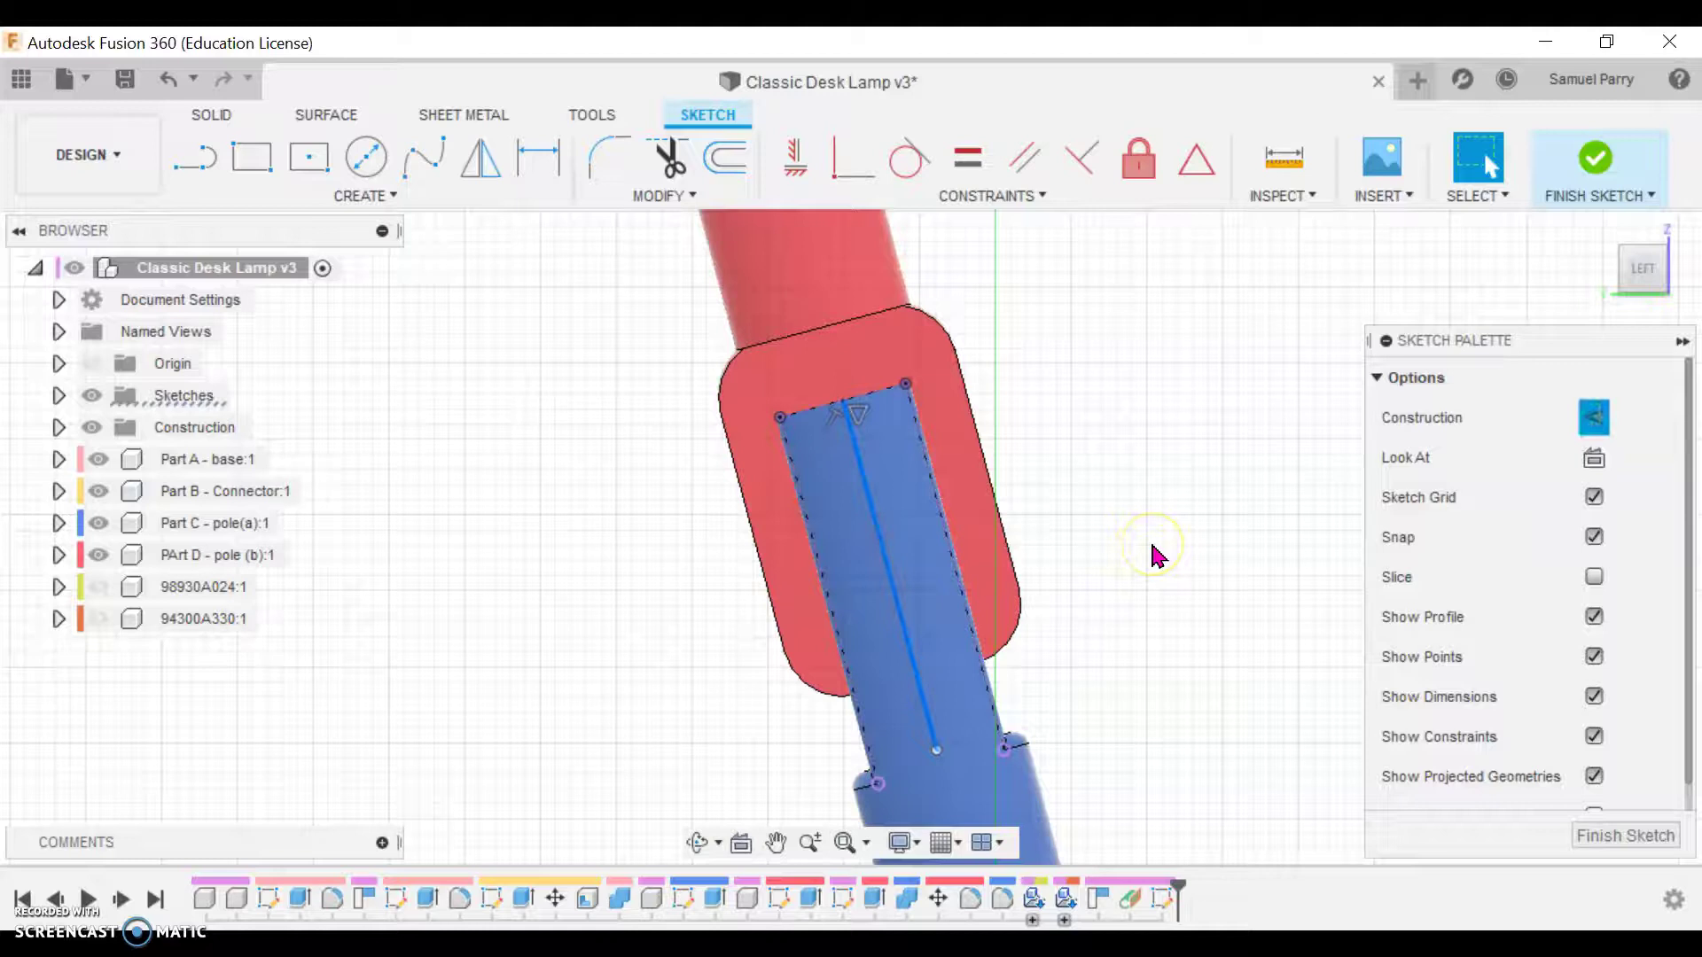
{"action": "left_click", "coordinate": [884, 564]}
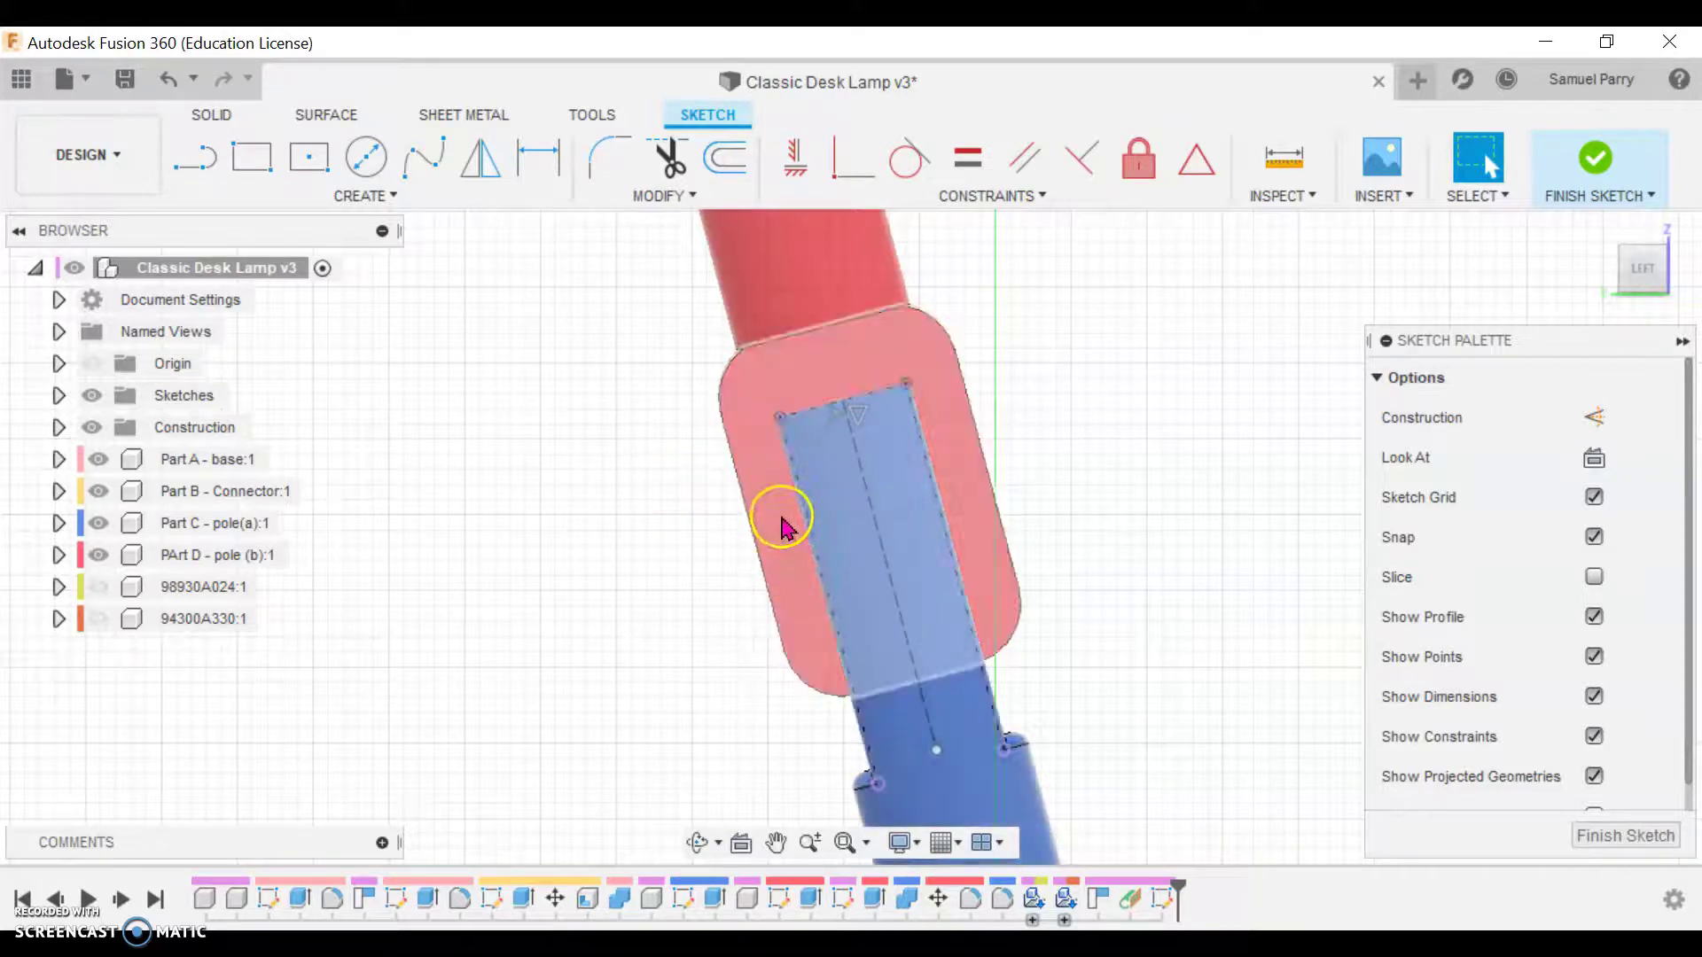
Draw a line across the tongue joining the midpoints of its two projected side edges.
{"action": "left_click", "coordinate": [196, 157]}
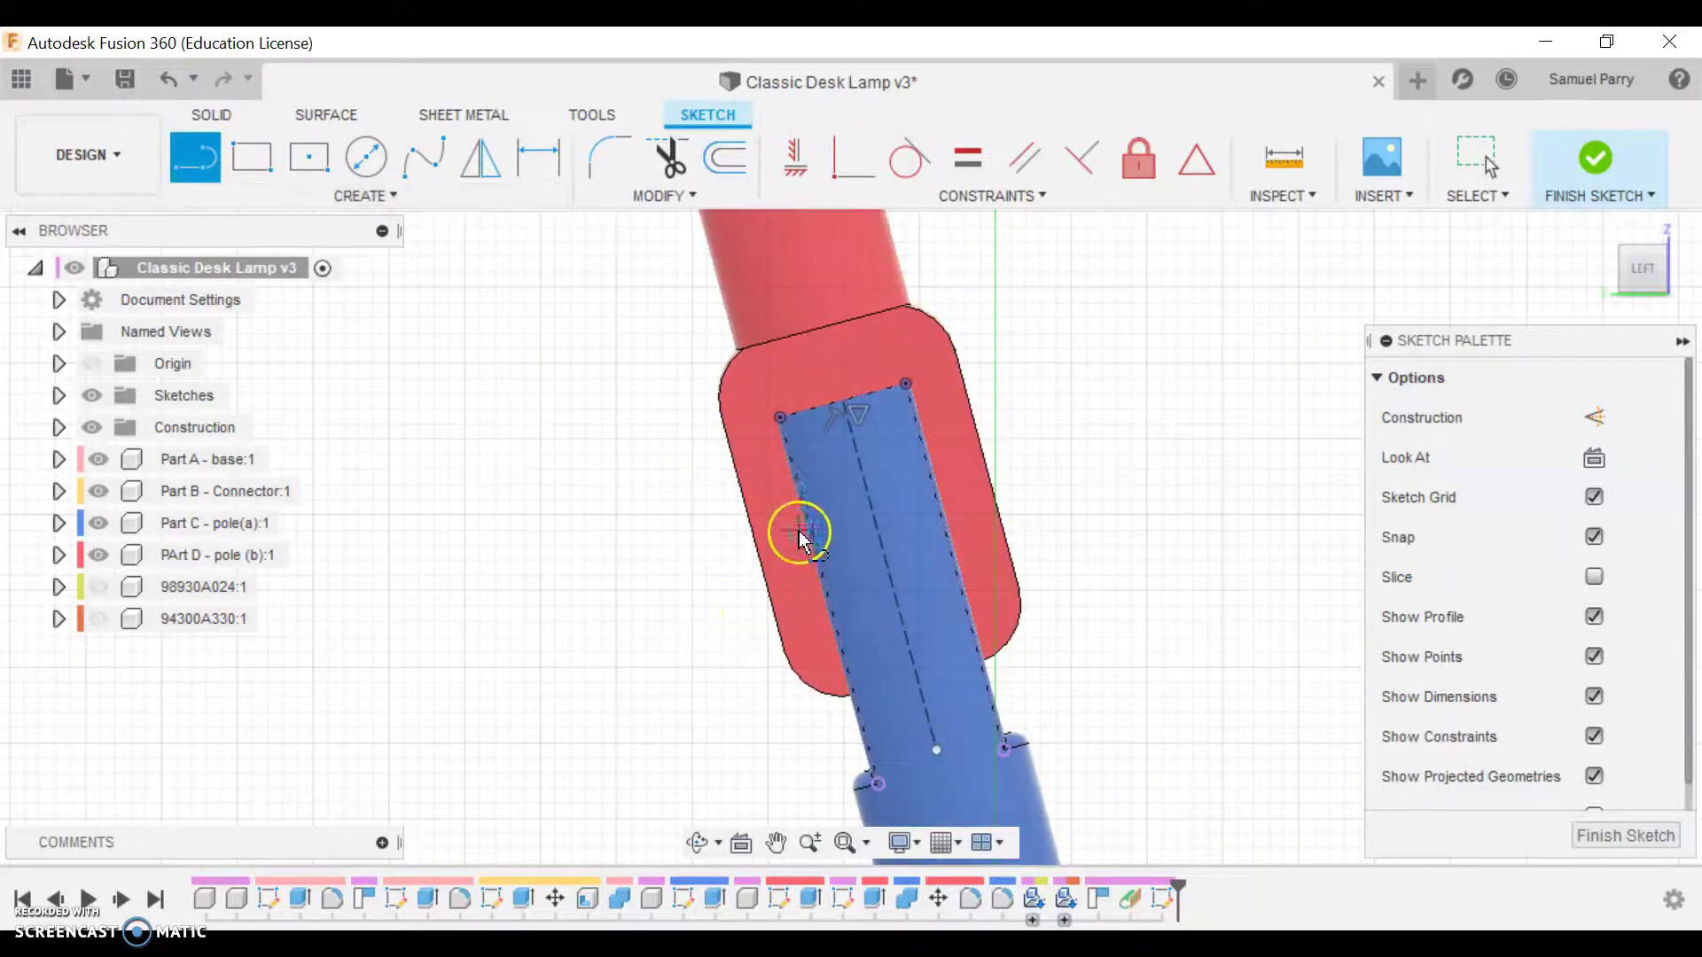
{"action": "left_click", "coordinate": [825, 606]}
{"action": "left_click", "coordinate": [954, 560]}
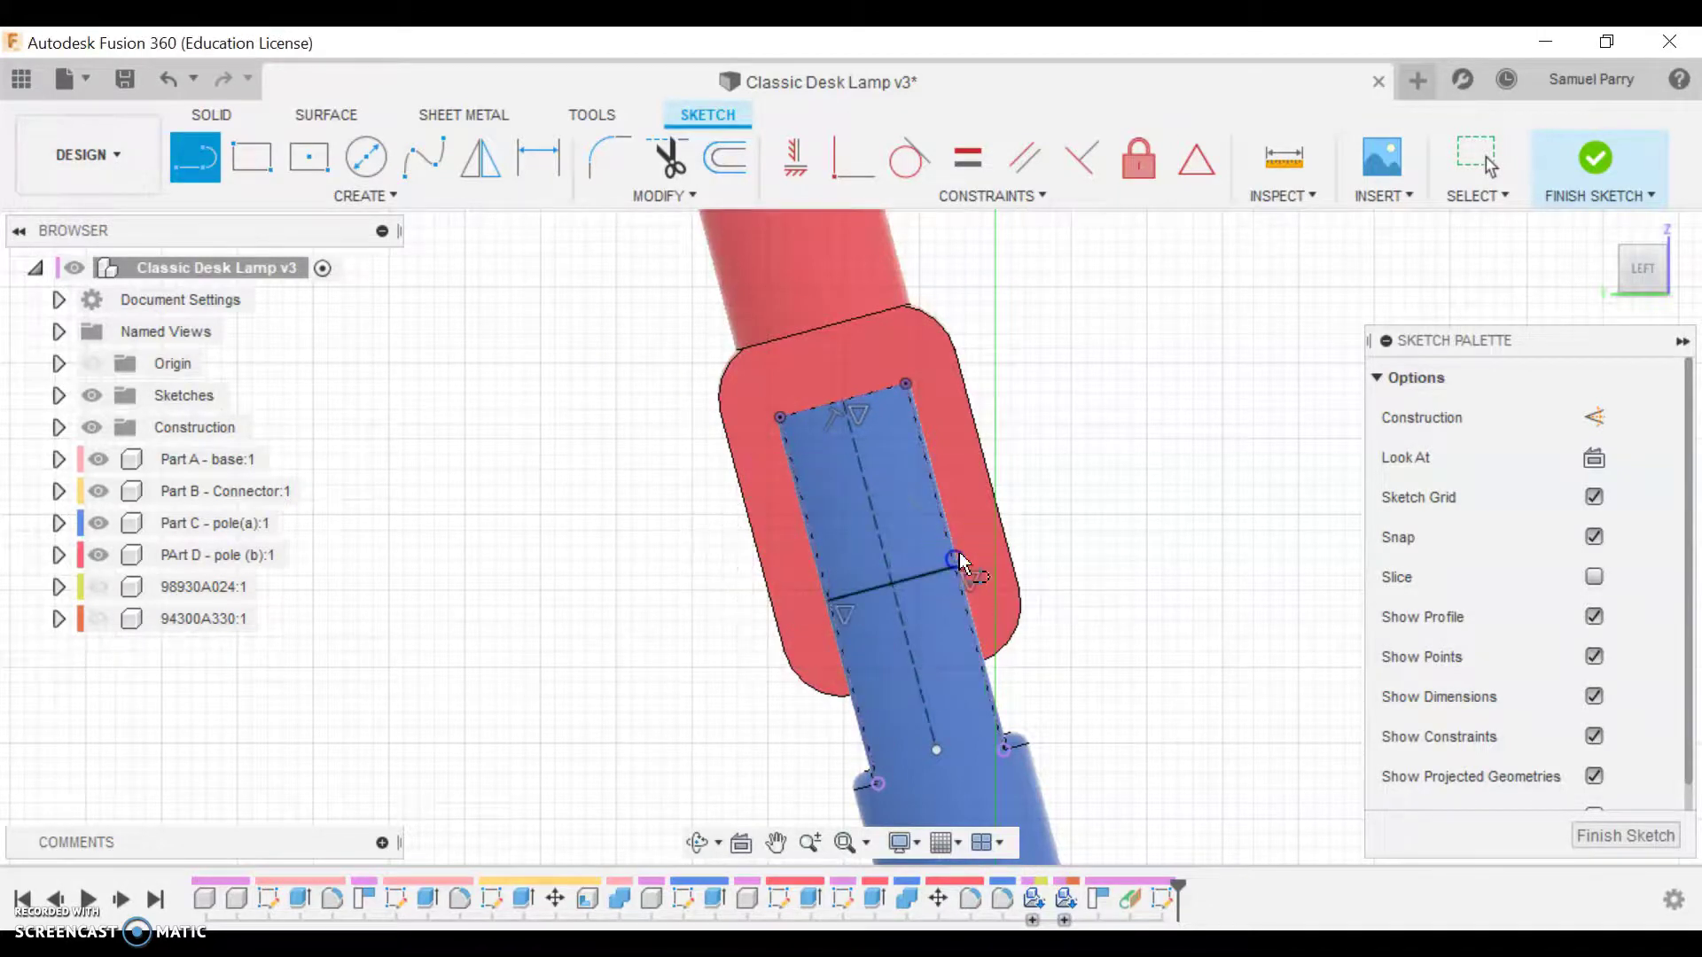
{"action": "key", "text": "Escape"}
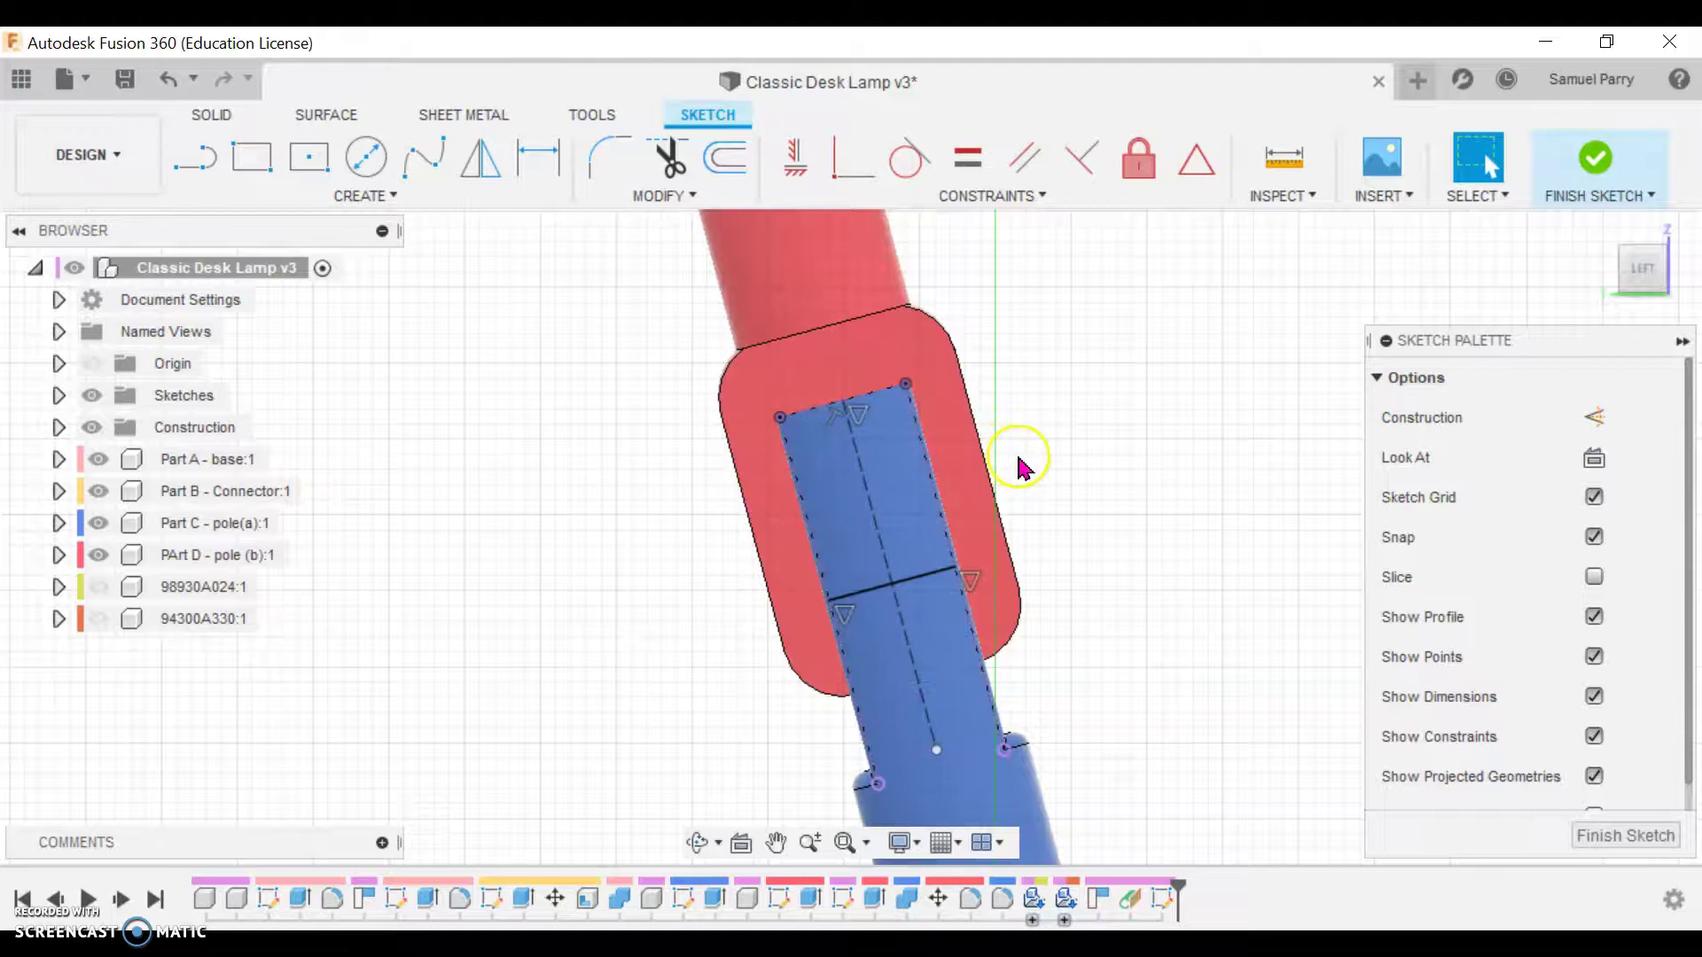
{"action": "key", "text": "s"}
{"action": "key", "text": "Escape"}
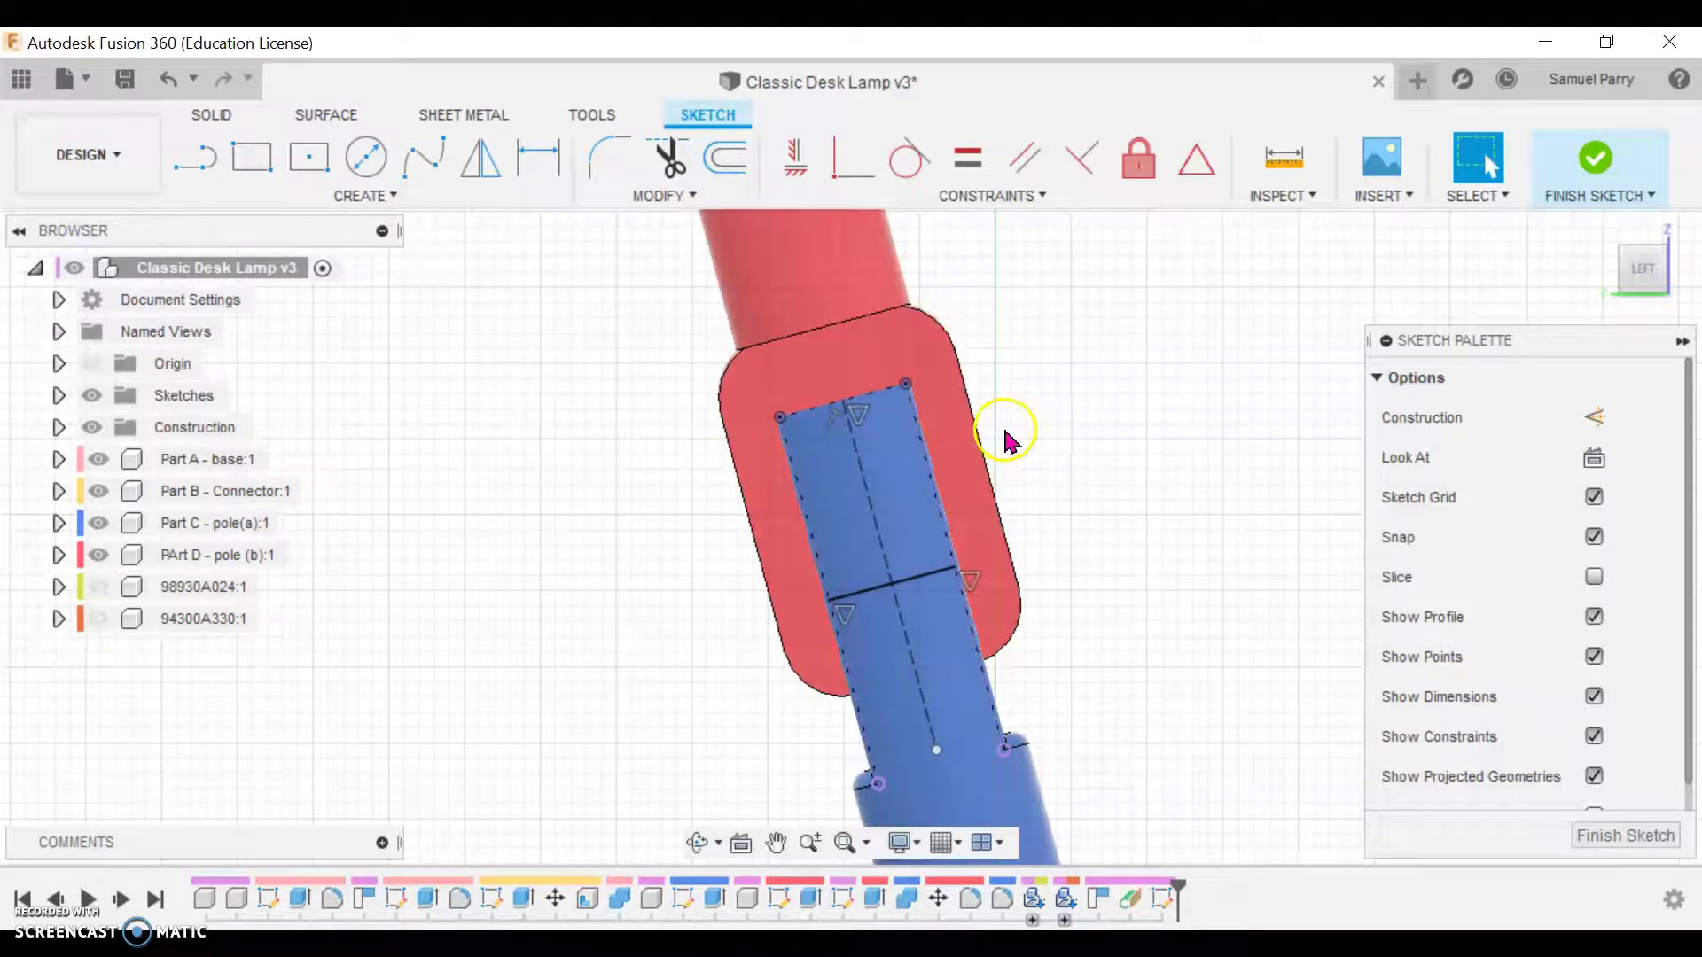
{"action": "key", "text": "s"}
{"action": "key", "text": "Escape"}
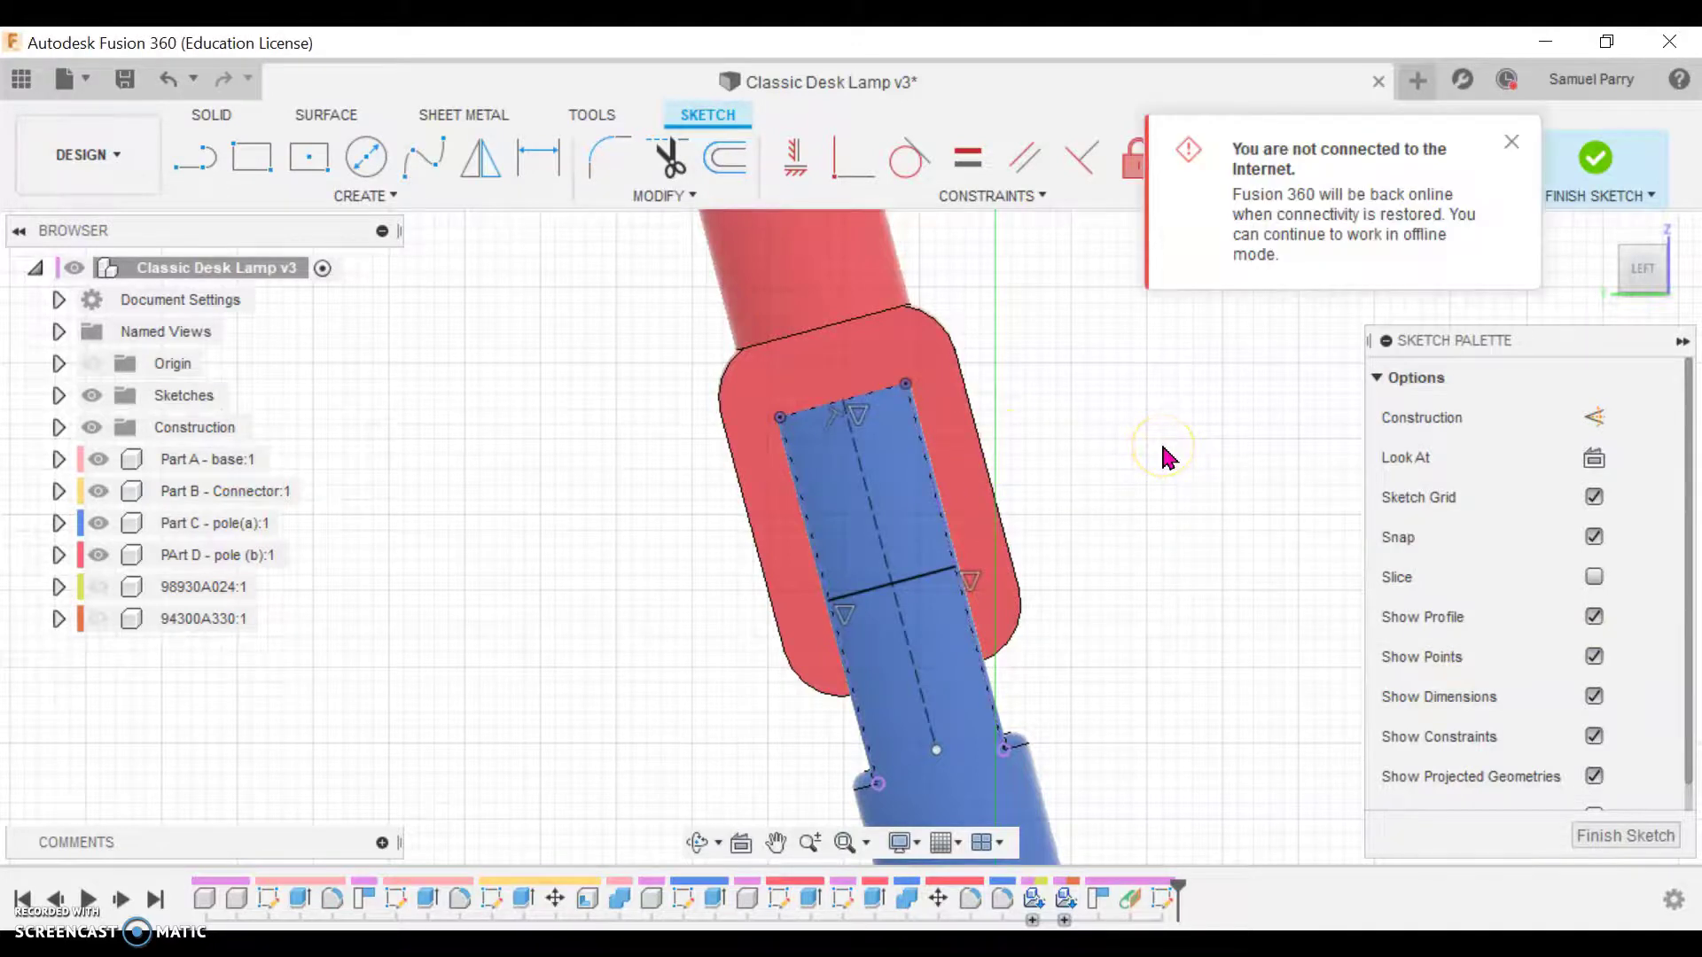
{"action": "left_click", "coordinate": [1512, 144]}
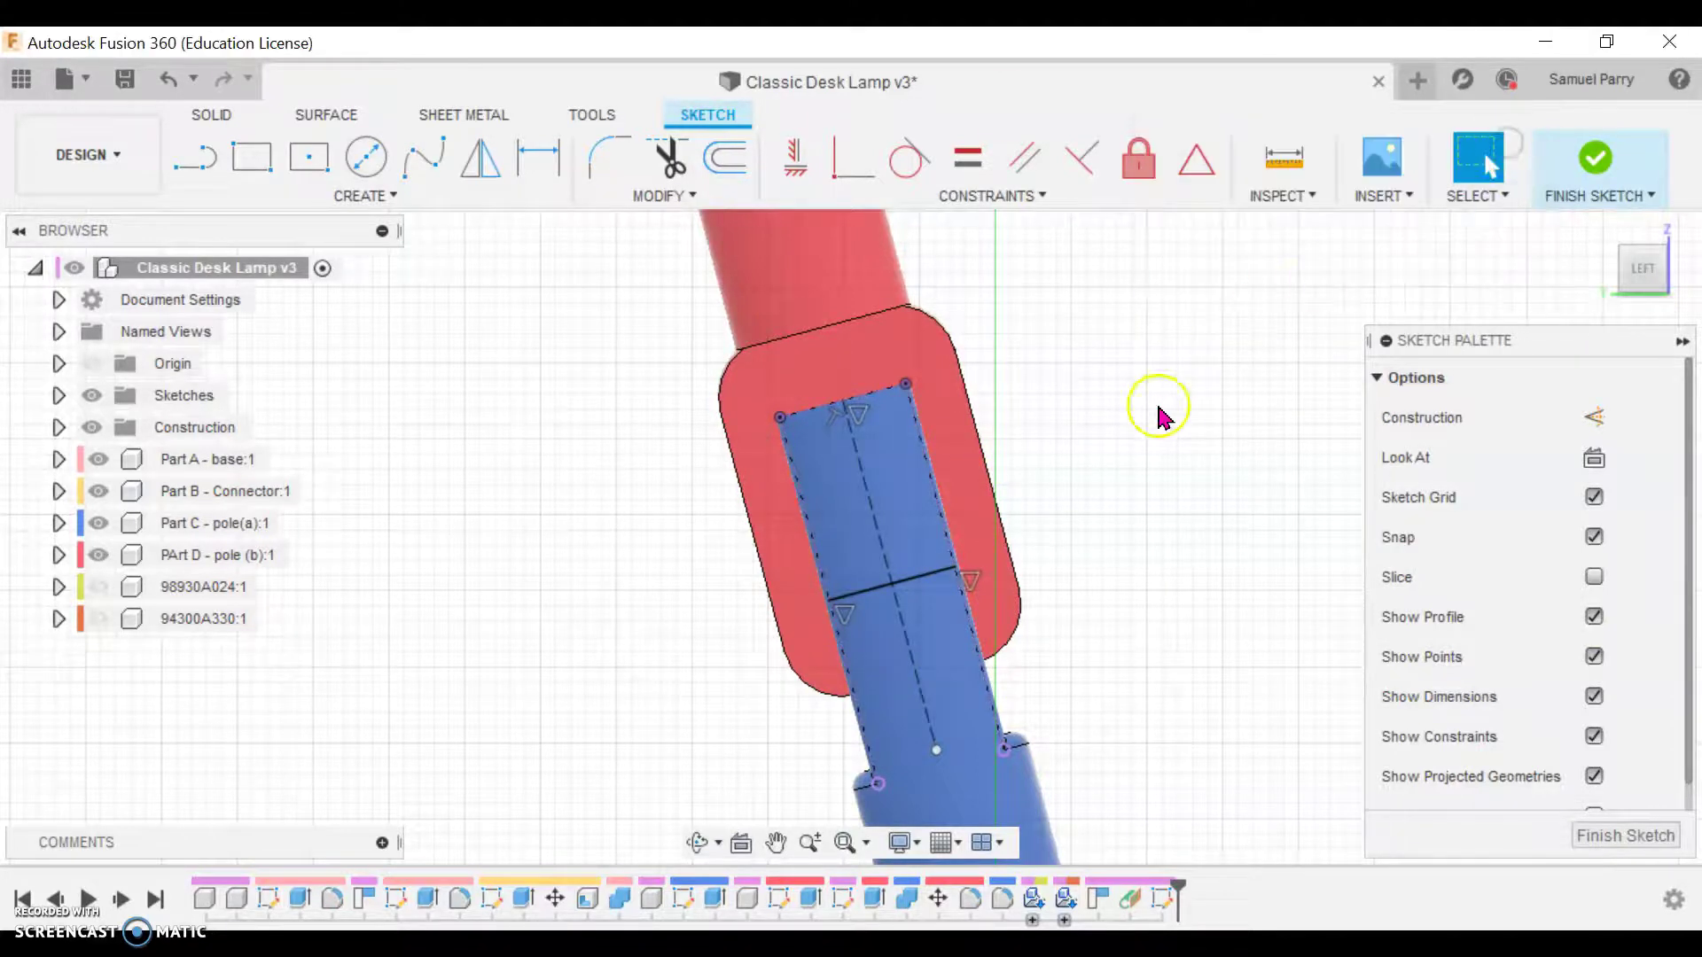
Project the long straight outer edge of the red pole's rounded block, on the side facing the vertical axis, into the sketch.
{"action": "type", "text": "s"}
{"action": "type", "text": "proe"}
{"action": "key", "text": "BackSpace"}
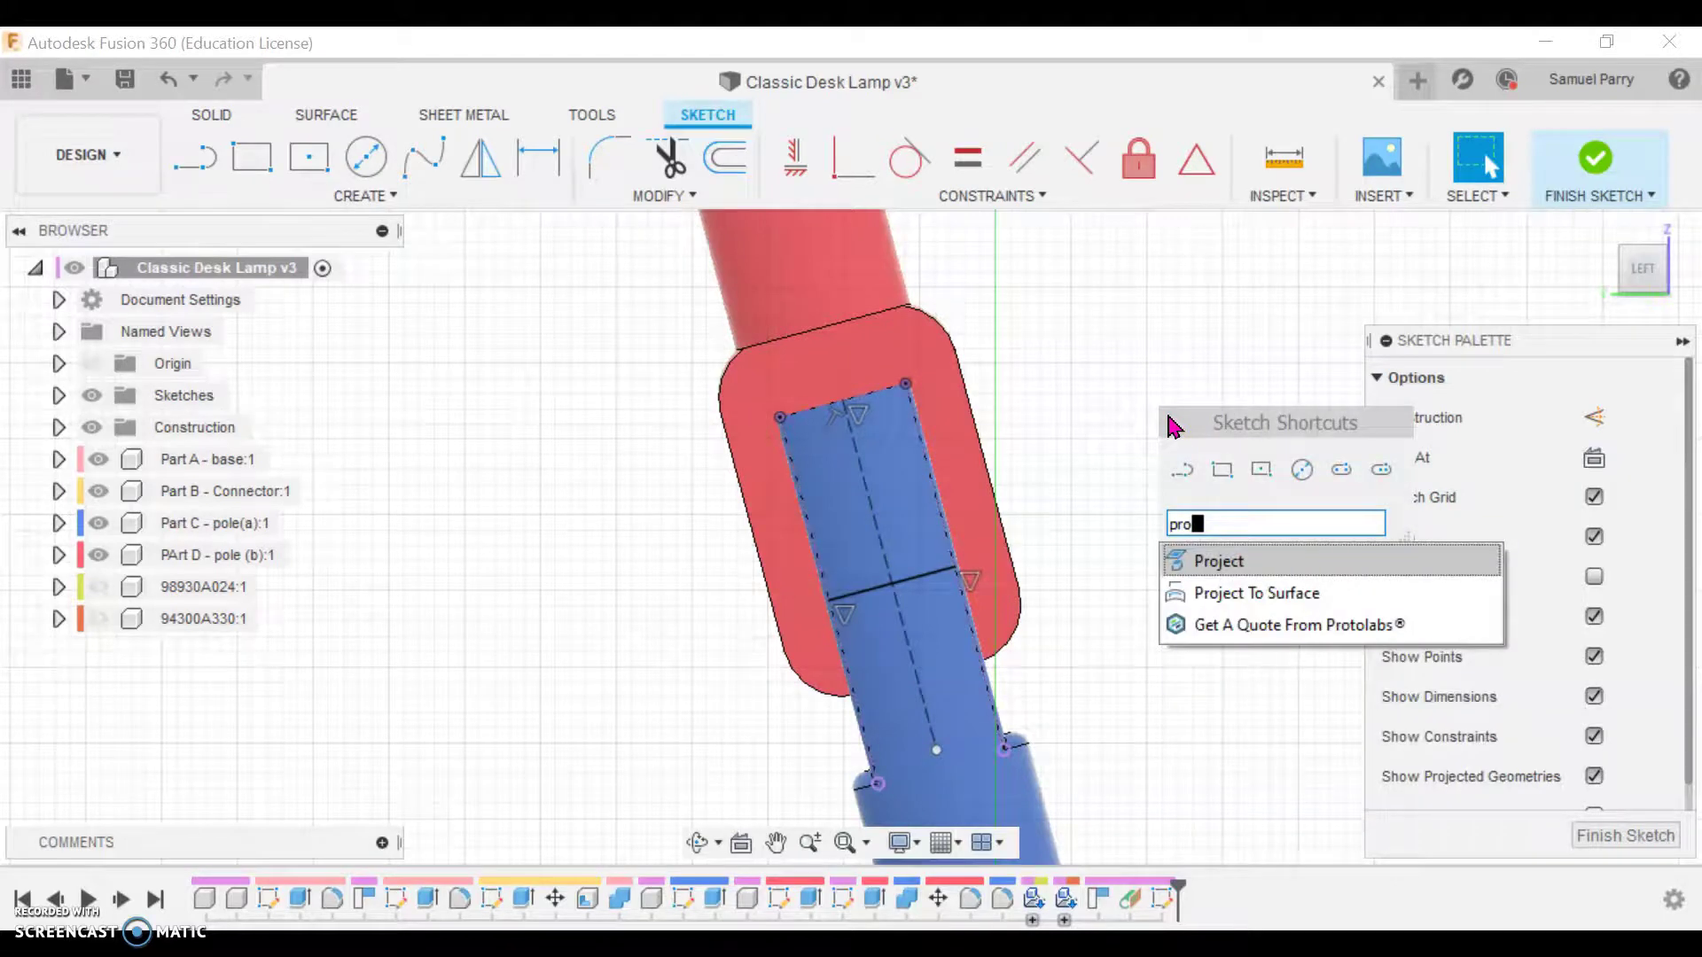
{"action": "type", "text": "j"}
{"action": "left_click", "coordinate": [1231, 560]}
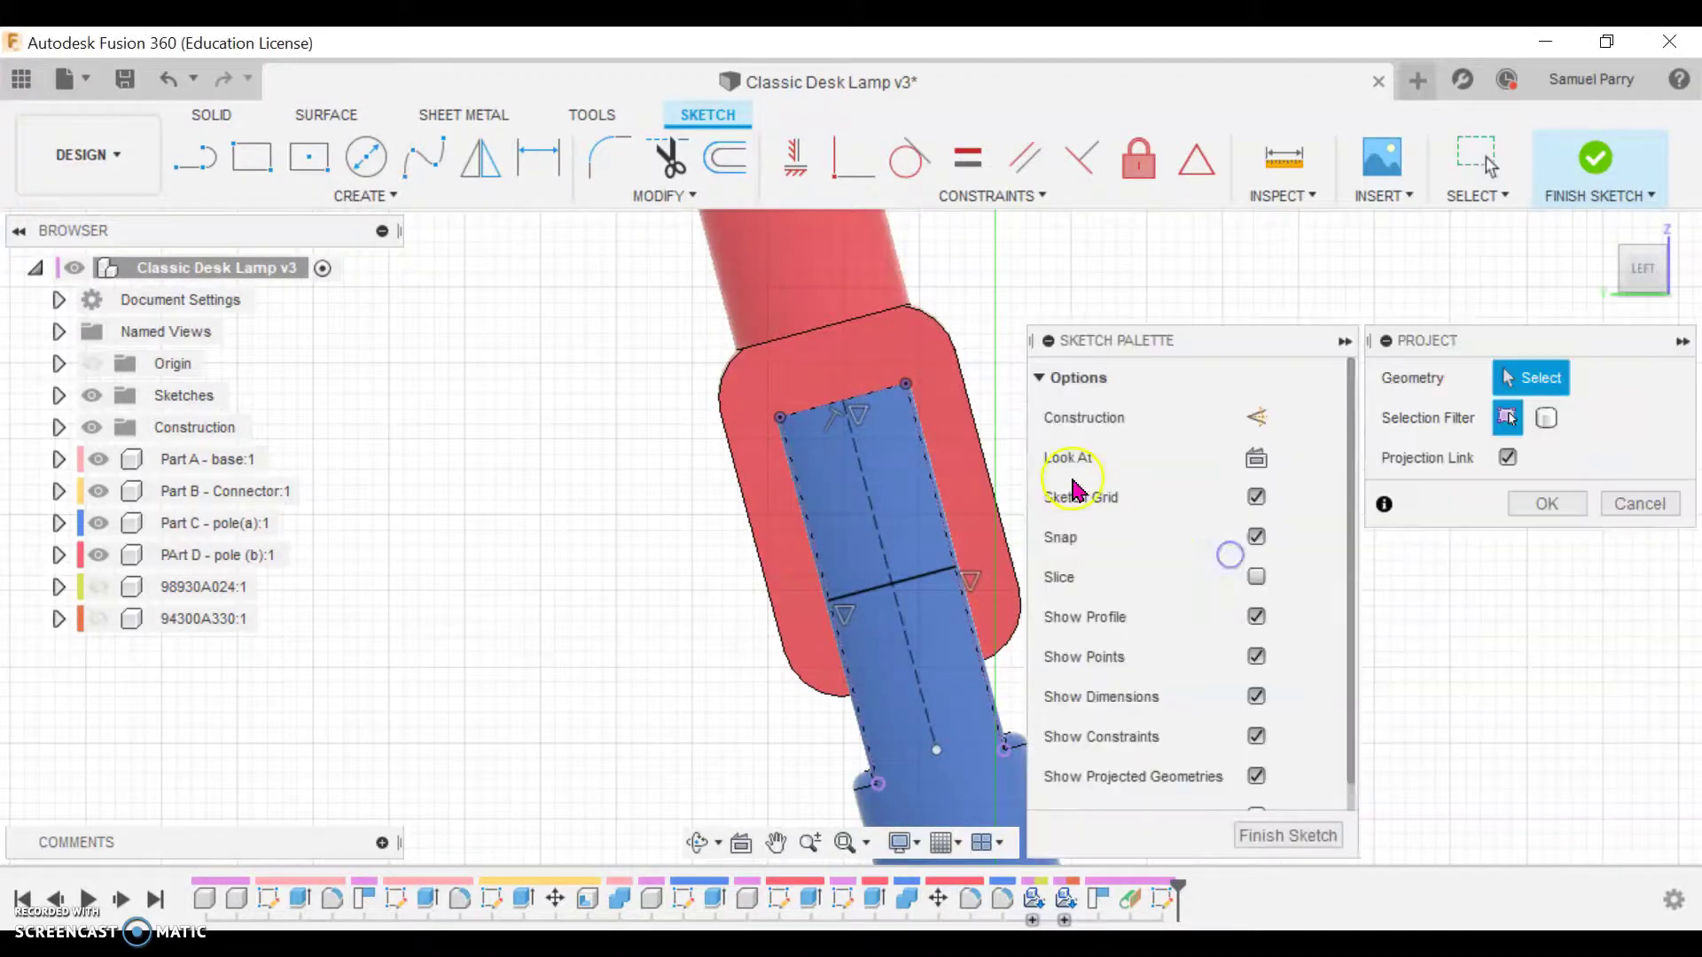
{"action": "left_click", "coordinate": [991, 470]}
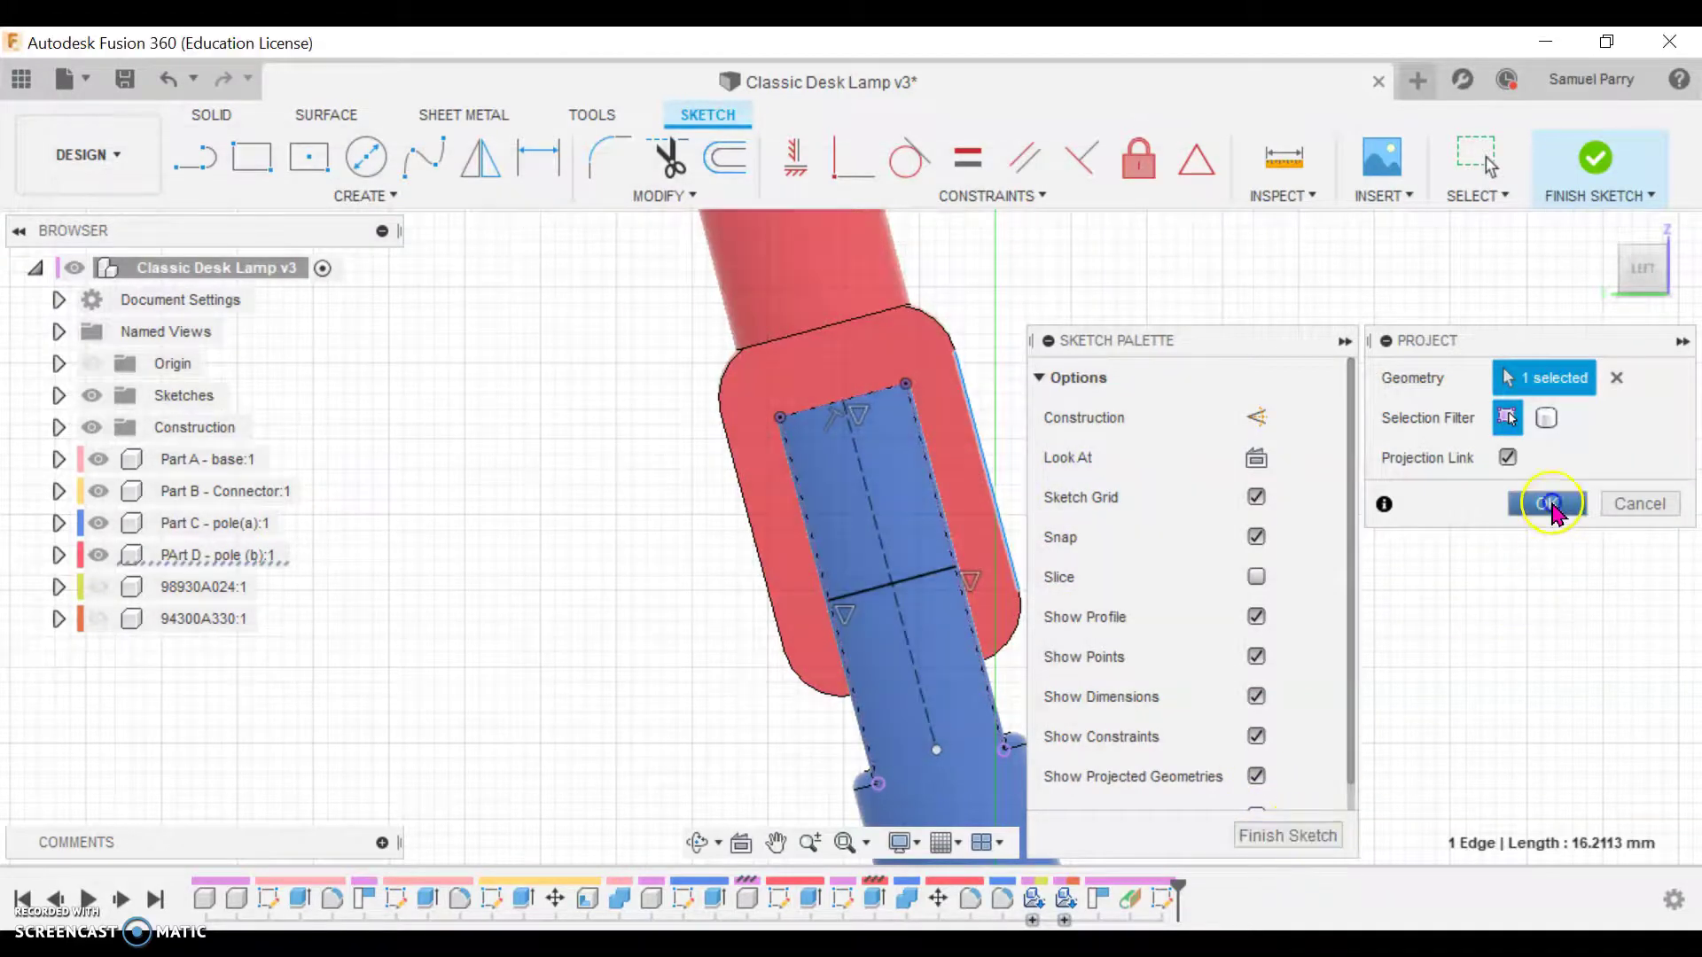
{"action": "left_click", "coordinate": [1547, 503]}
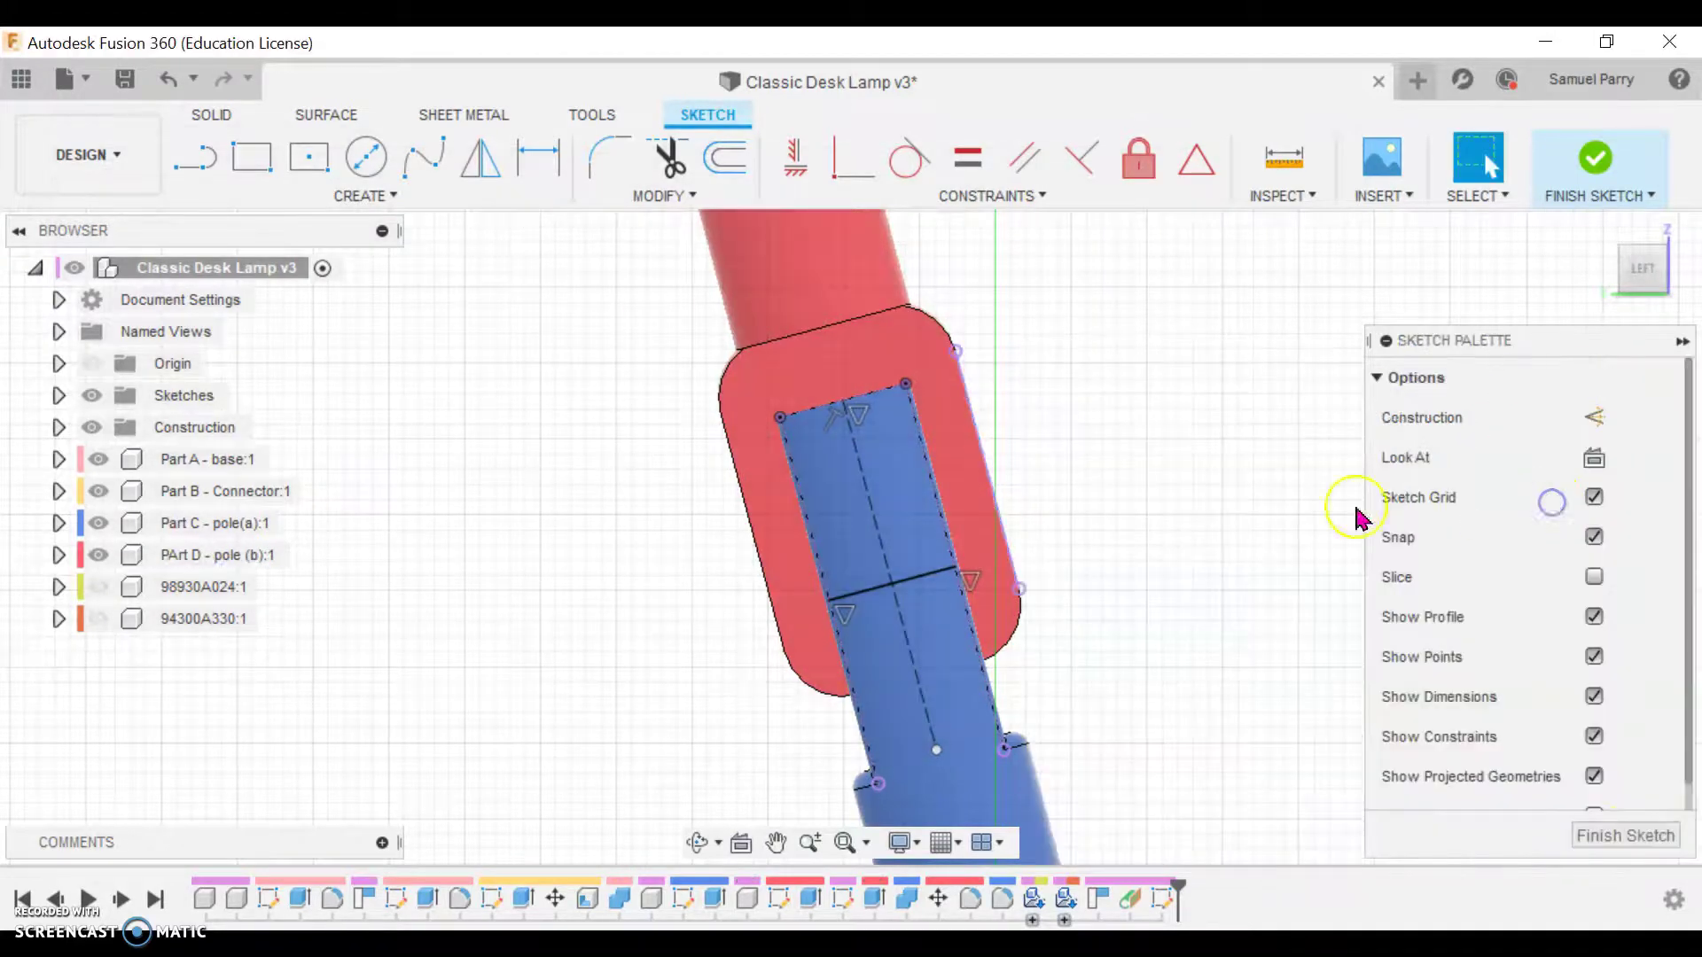
Draw a construction line from the midpoint of the projected block edge, perpendicular to it, across the tongue and past the block's opposite side.
{"action": "left_click", "coordinate": [195, 158]}
{"action": "left_click", "coordinate": [1594, 416]}
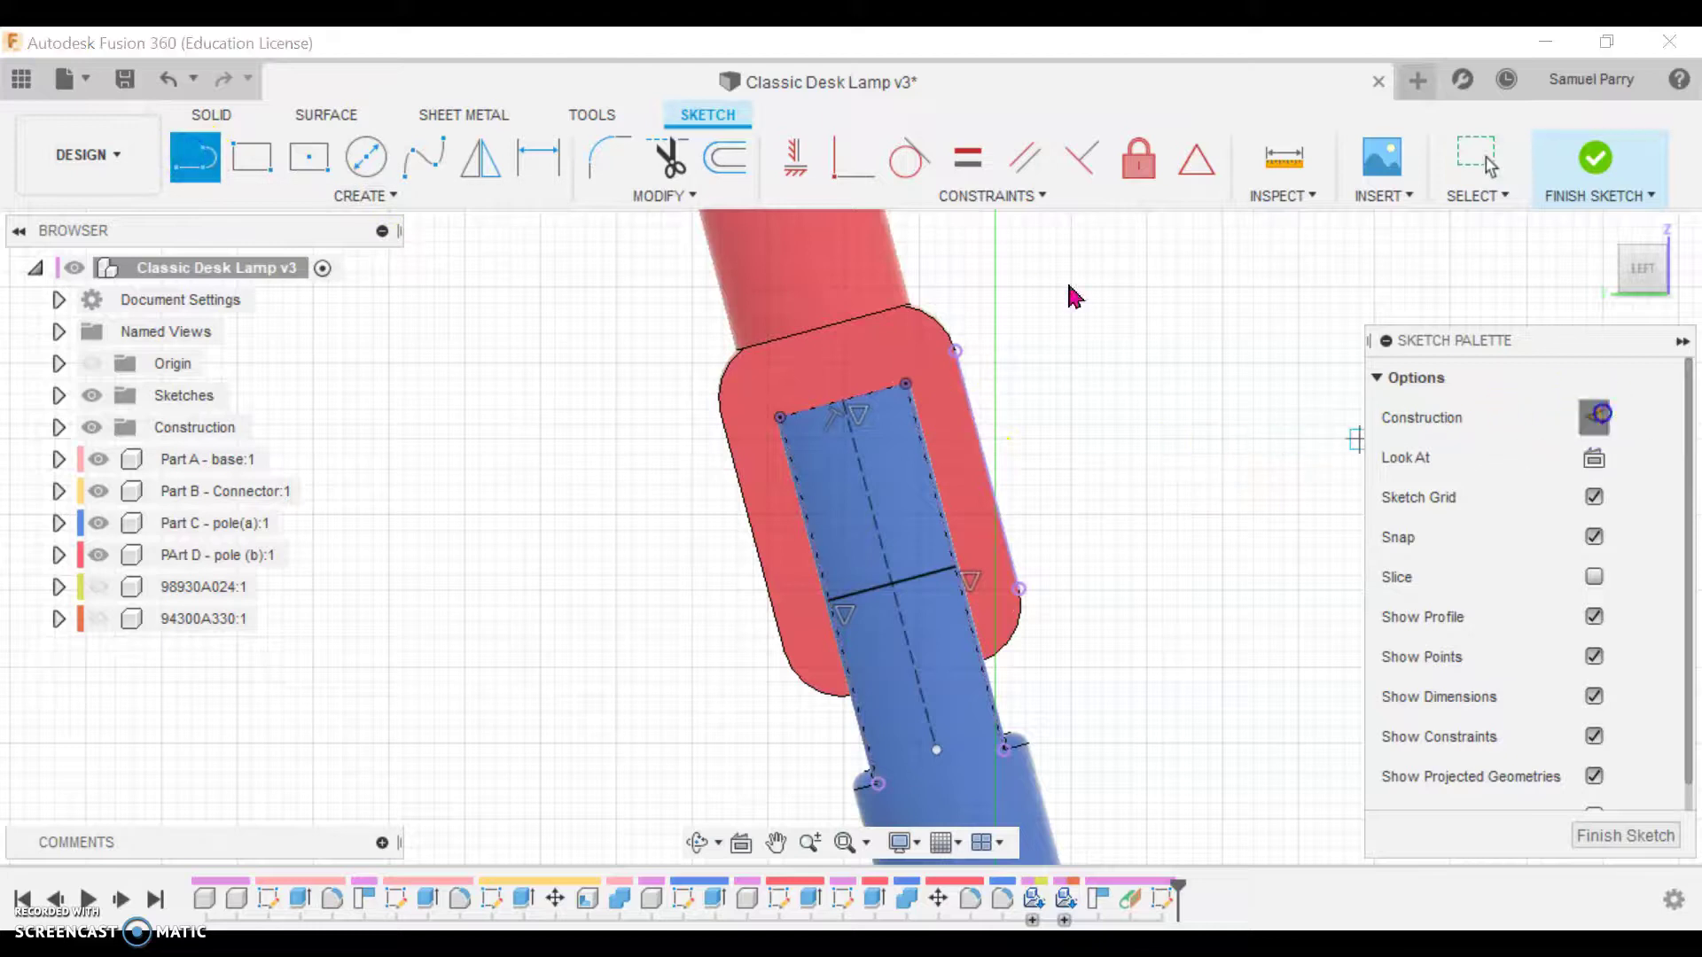
{"action": "left_click", "coordinate": [985, 470]}
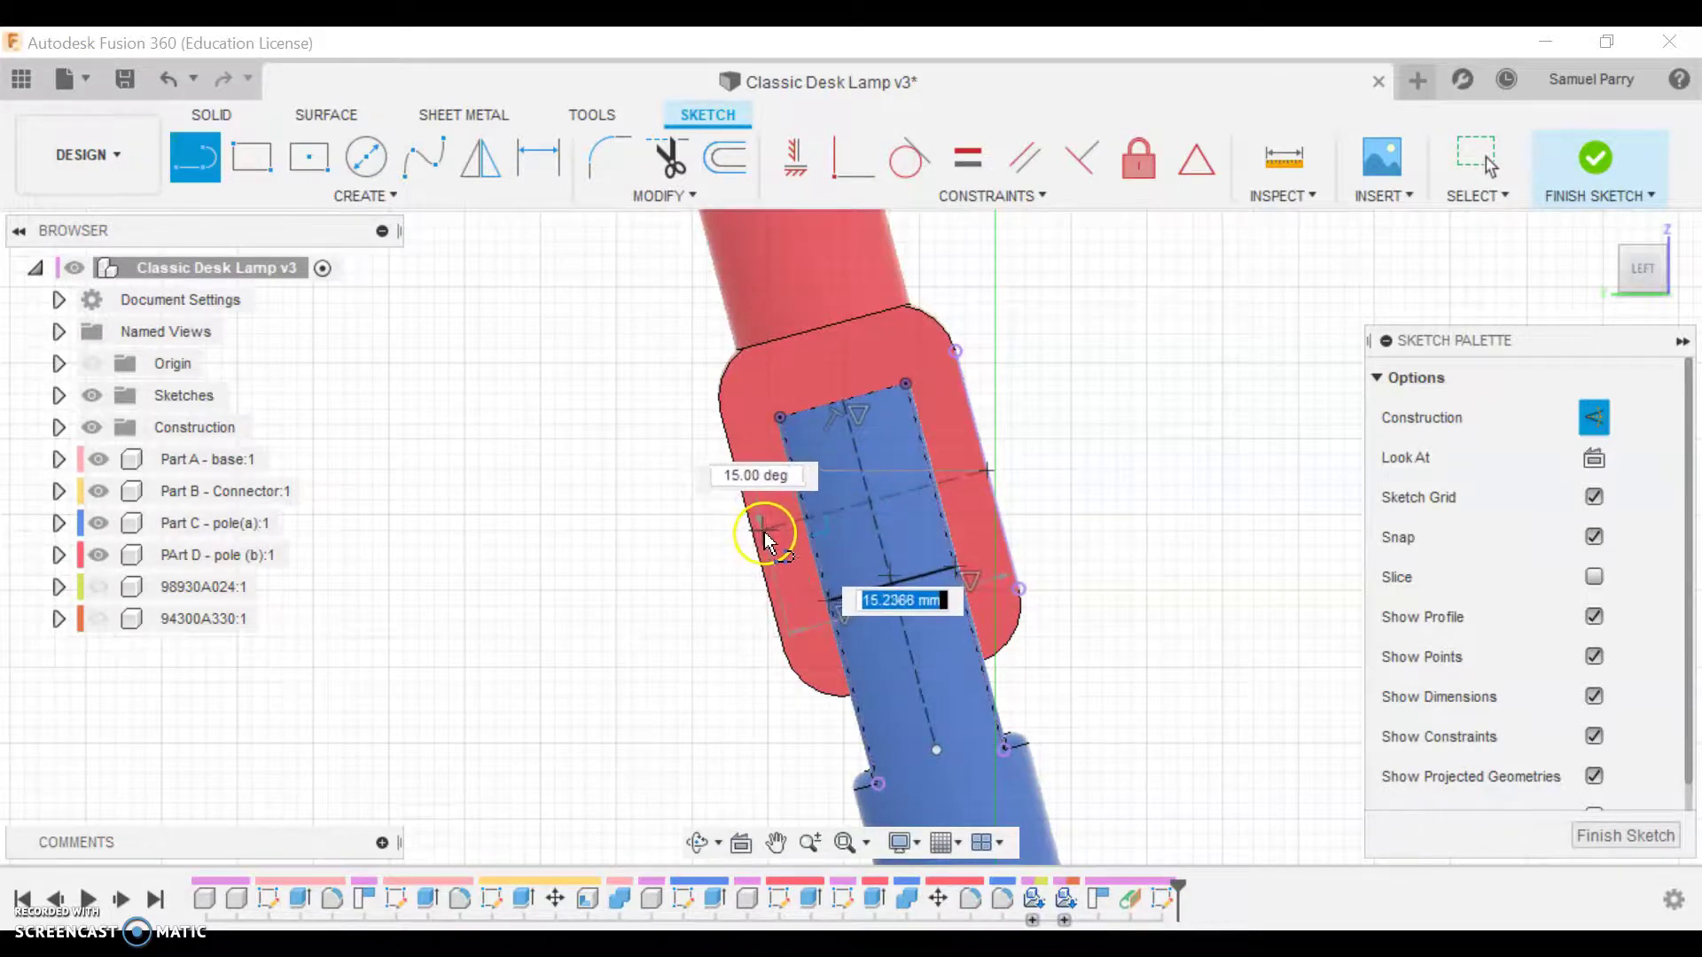
{"action": "left_click", "coordinate": [684, 550]}
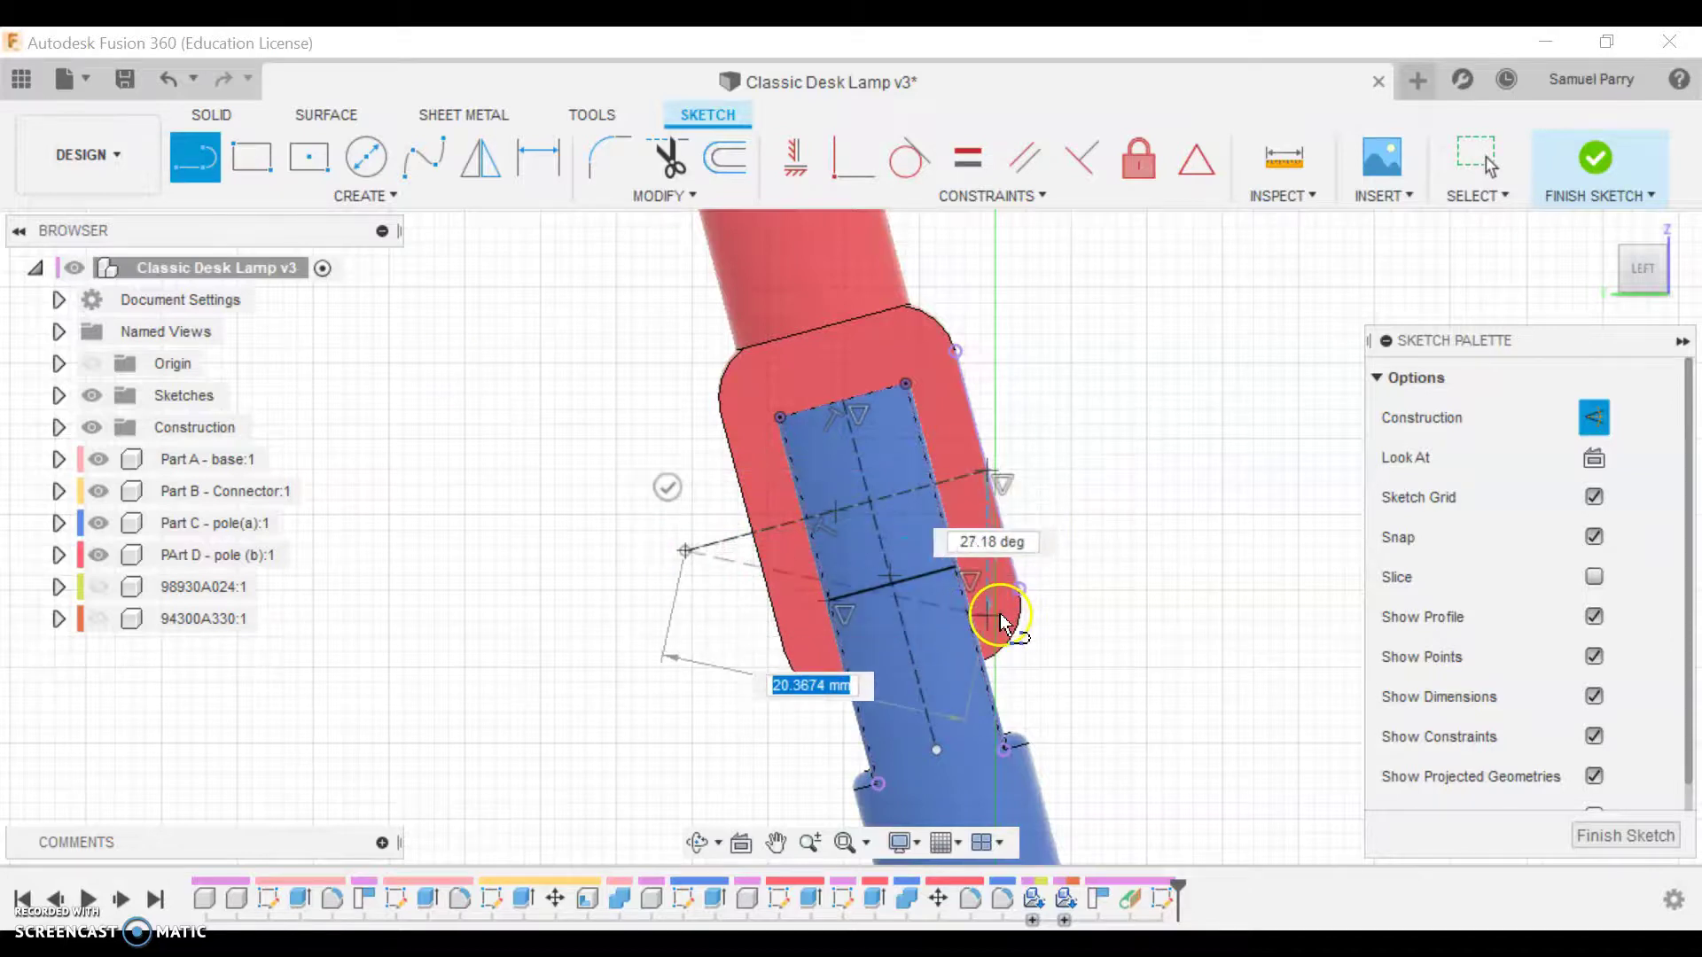
{"action": "key", "text": "Escape"}
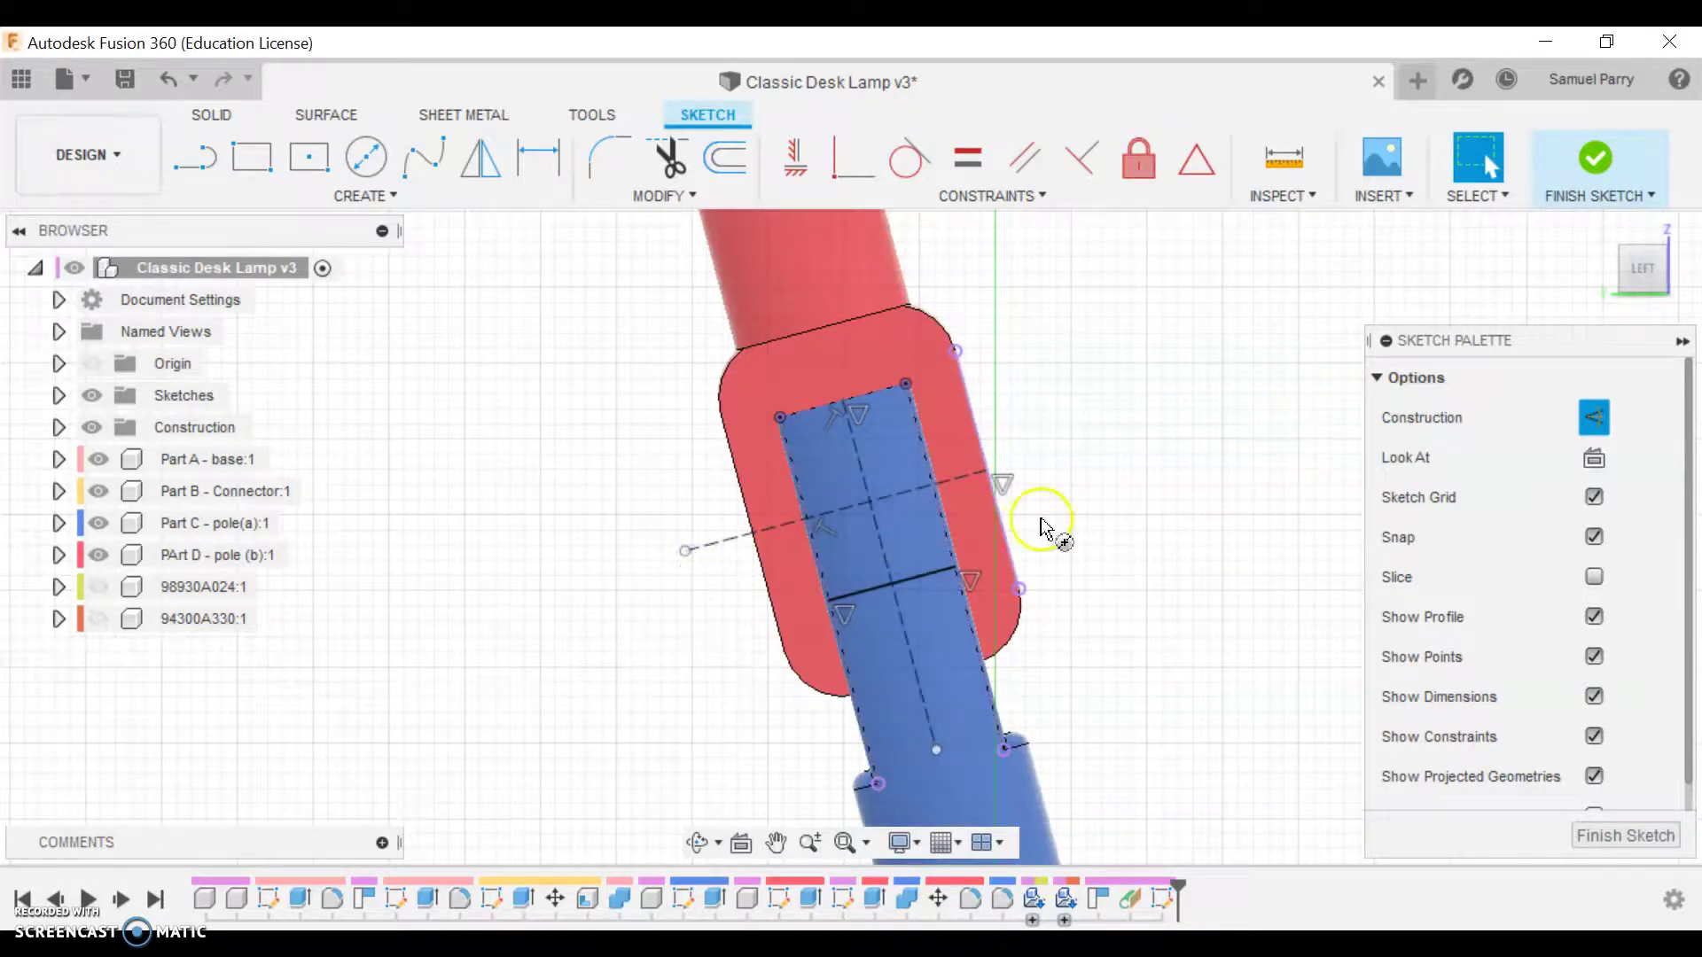
Draw a 7 mm diameter circle centred where the two construction lines cross on the tongue.
{"action": "key", "text": "c"}
{"action": "left_click", "coordinate": [872, 503]}
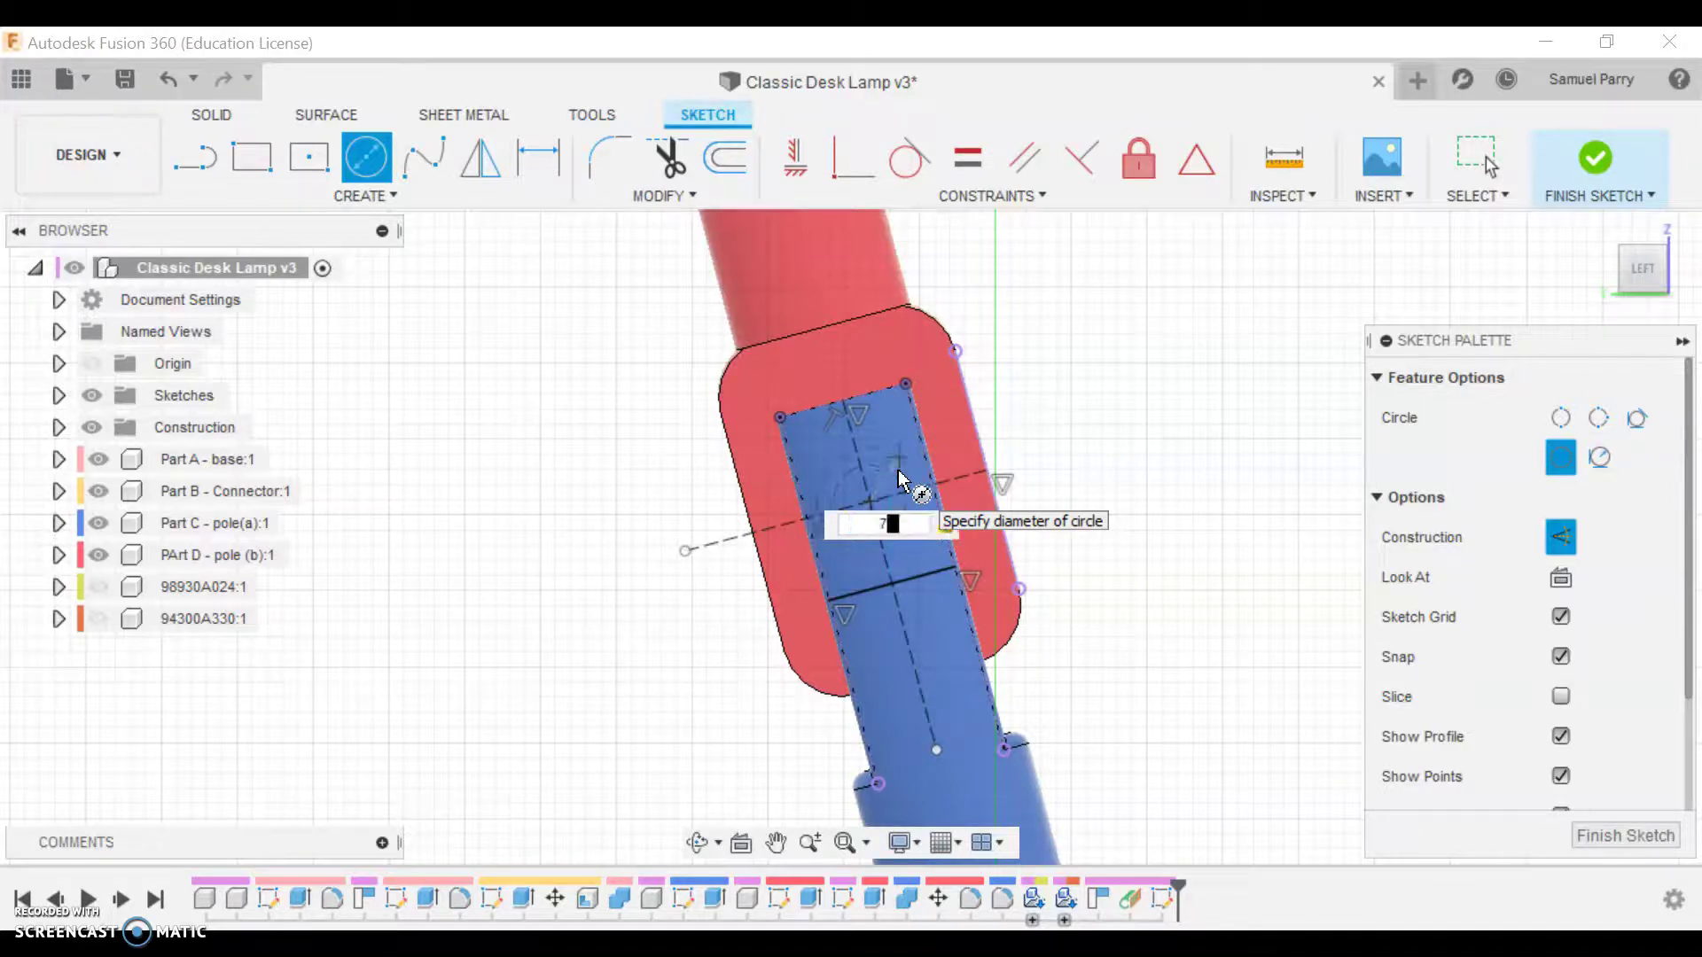
{"action": "type", "text": "7"}
{"action": "key", "text": "Return"}
{"action": "key", "text": "Escape"}
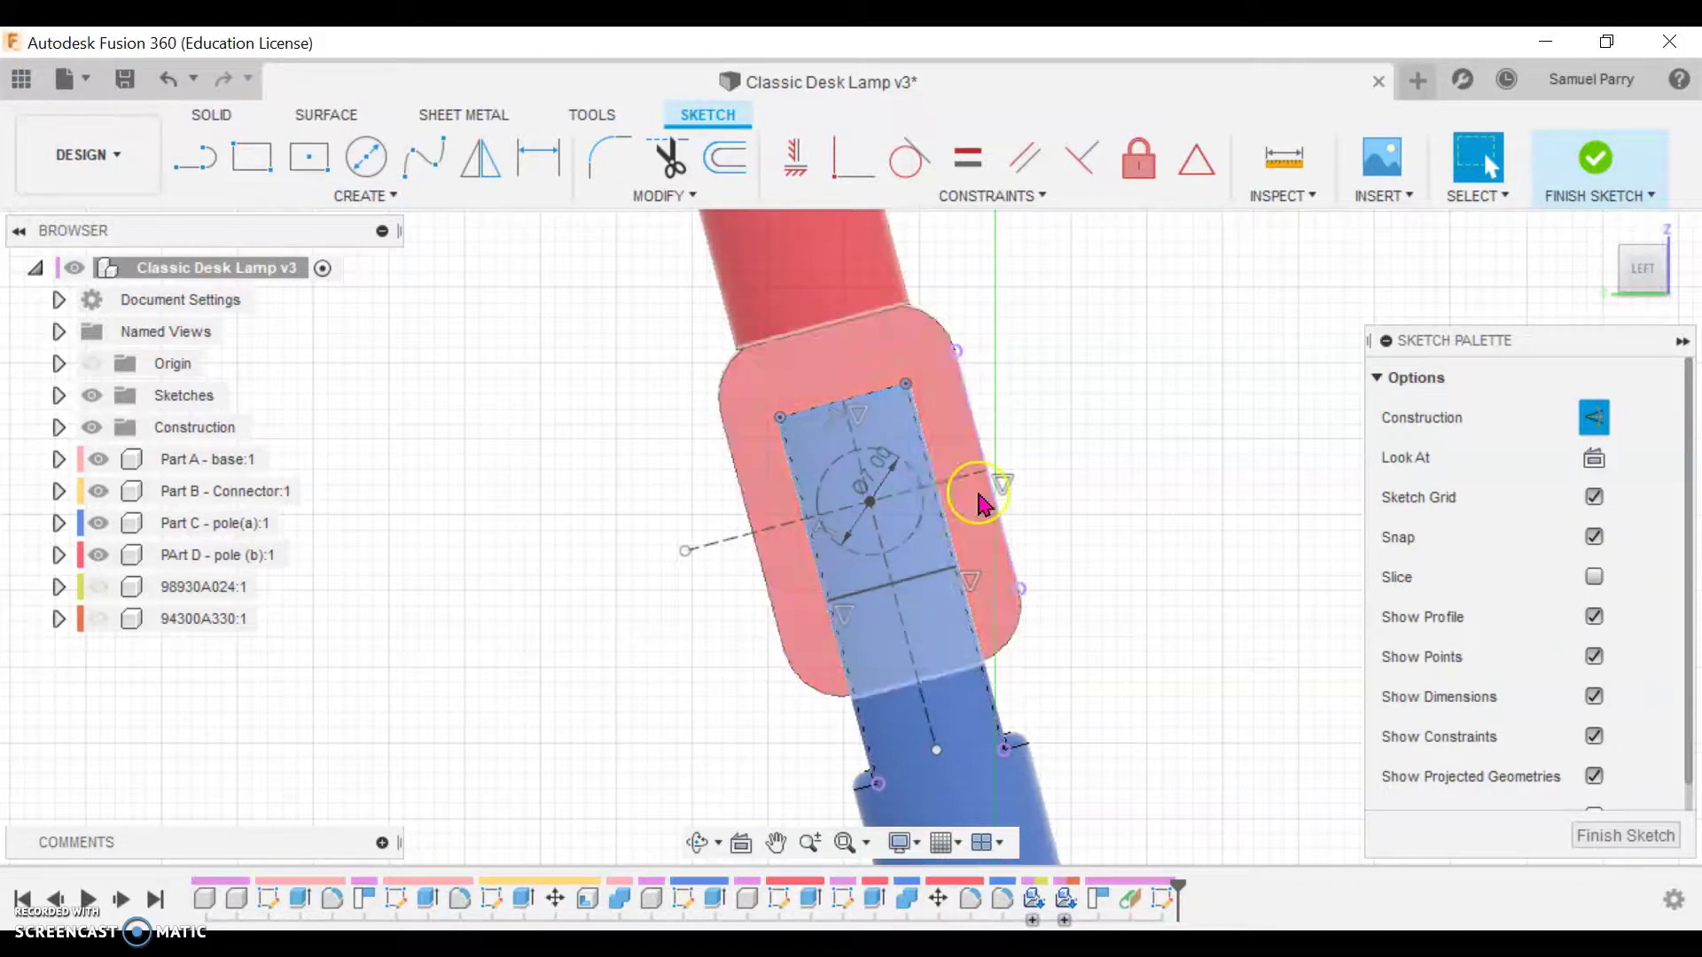
Convert the circle on the tongue from construction to regular geometry and finish the sketch.
{"action": "scroll", "coordinate": [851, 461], "scroll_direction": "up", "scroll_amount": 3}
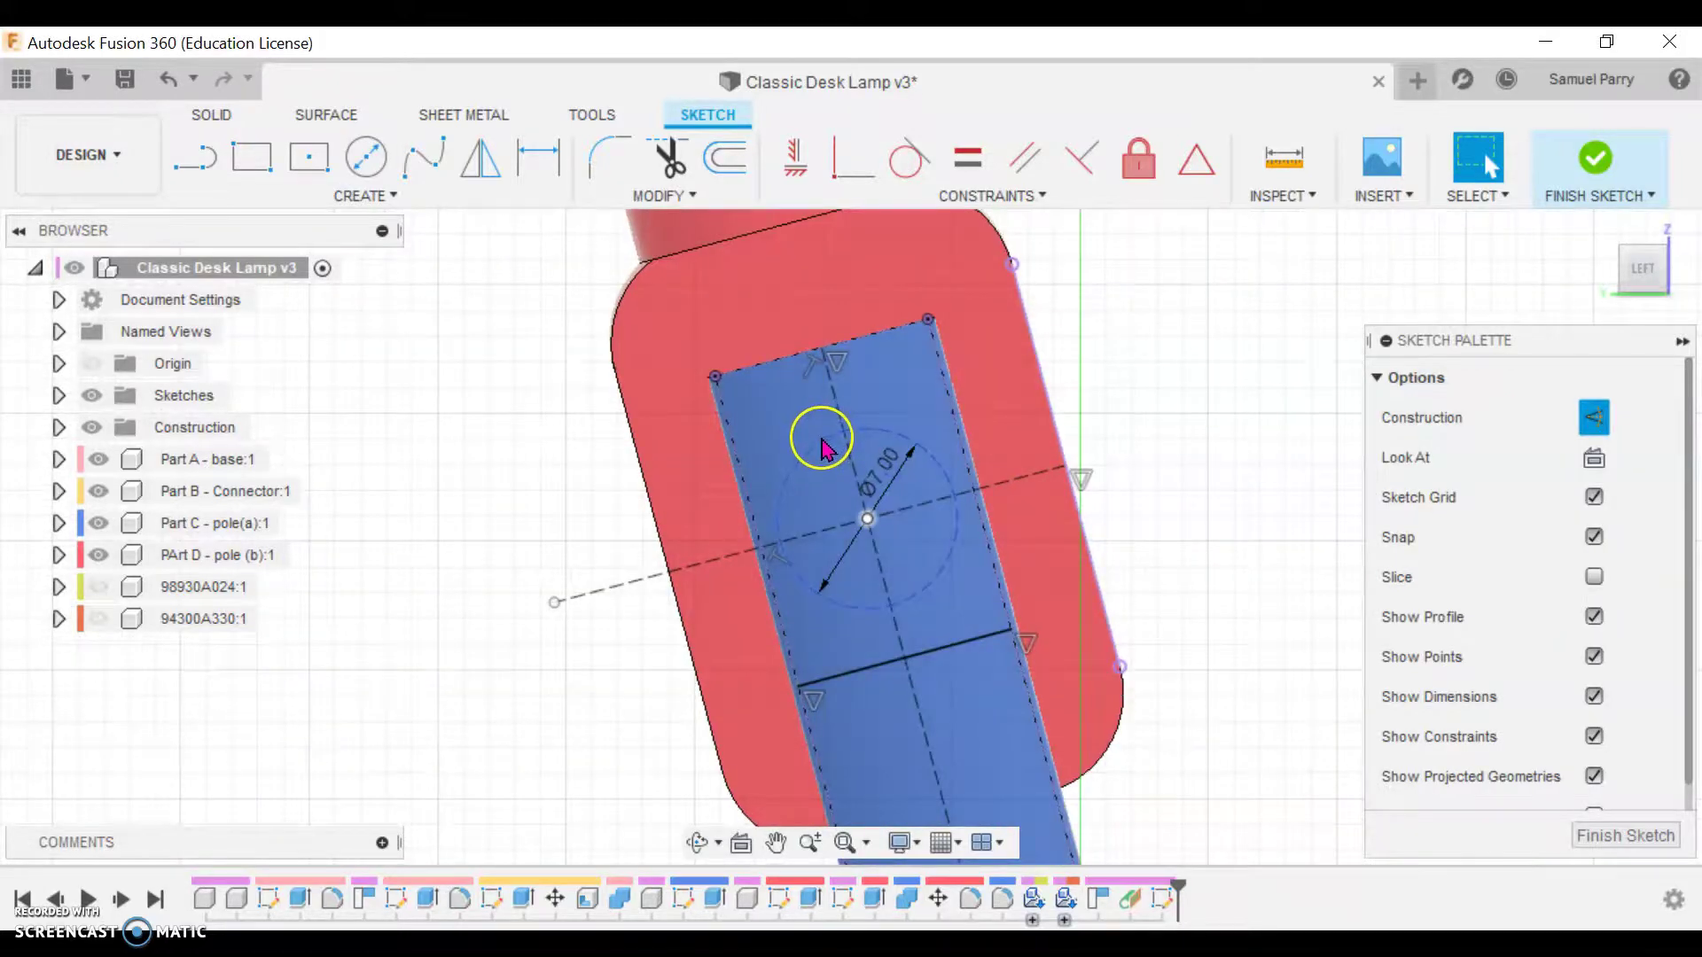
{"action": "left_click", "coordinate": [821, 439]}
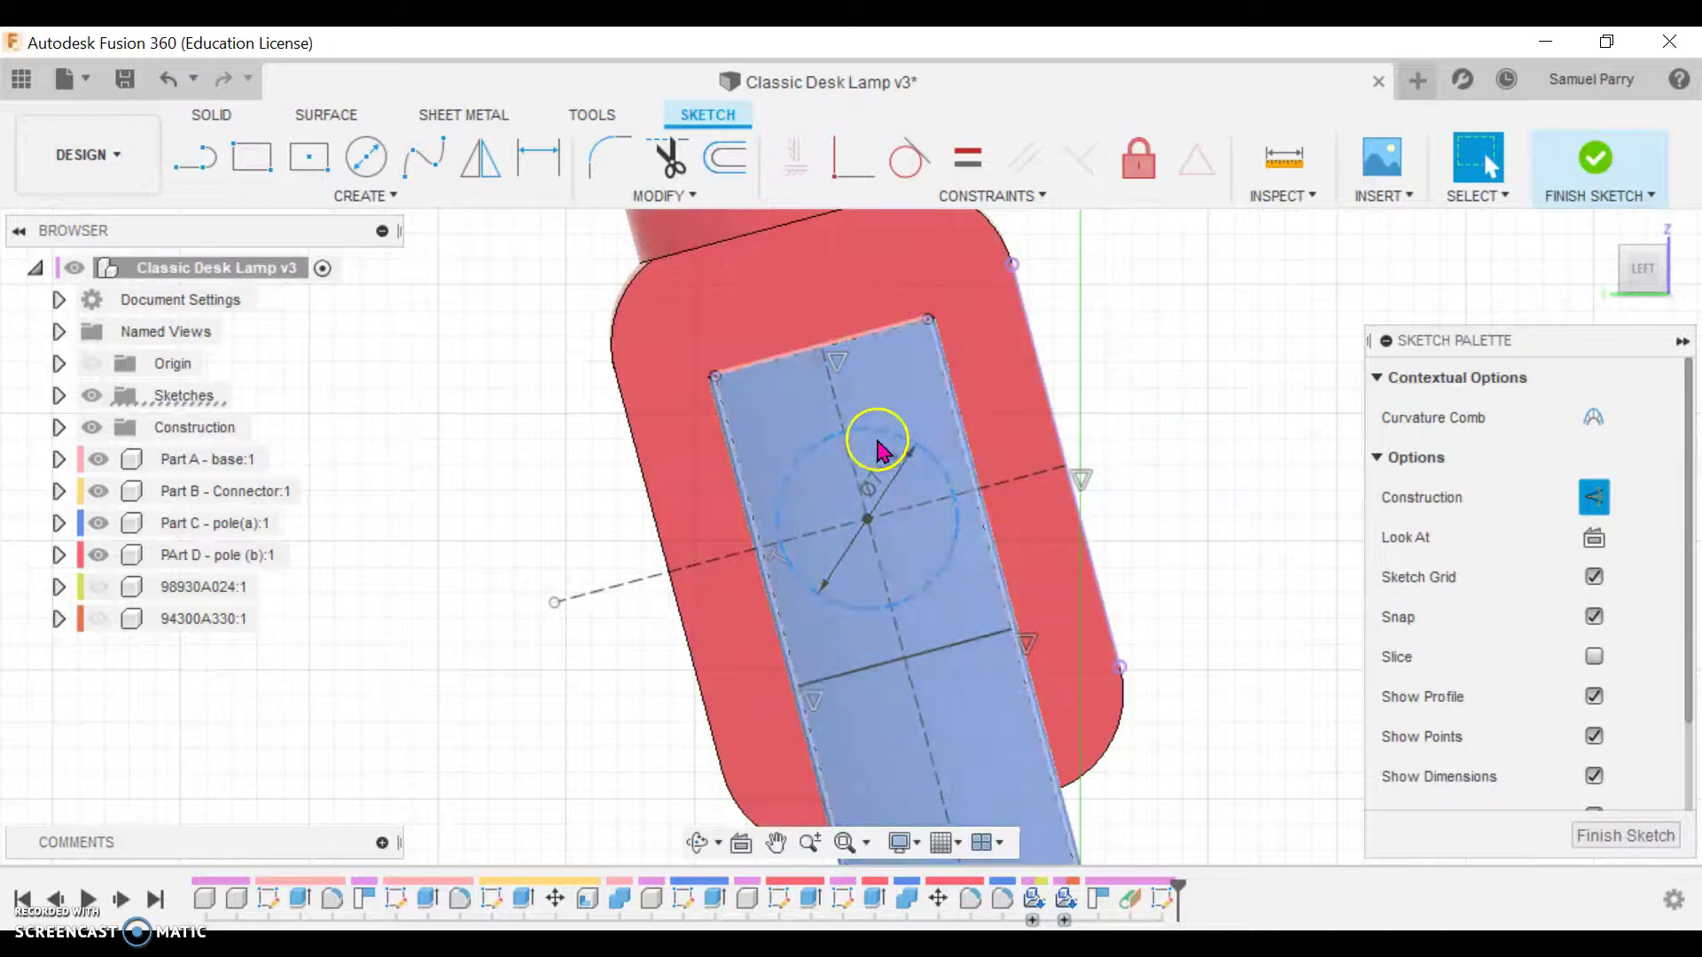
{"action": "left_click", "coordinate": [995, 476]}
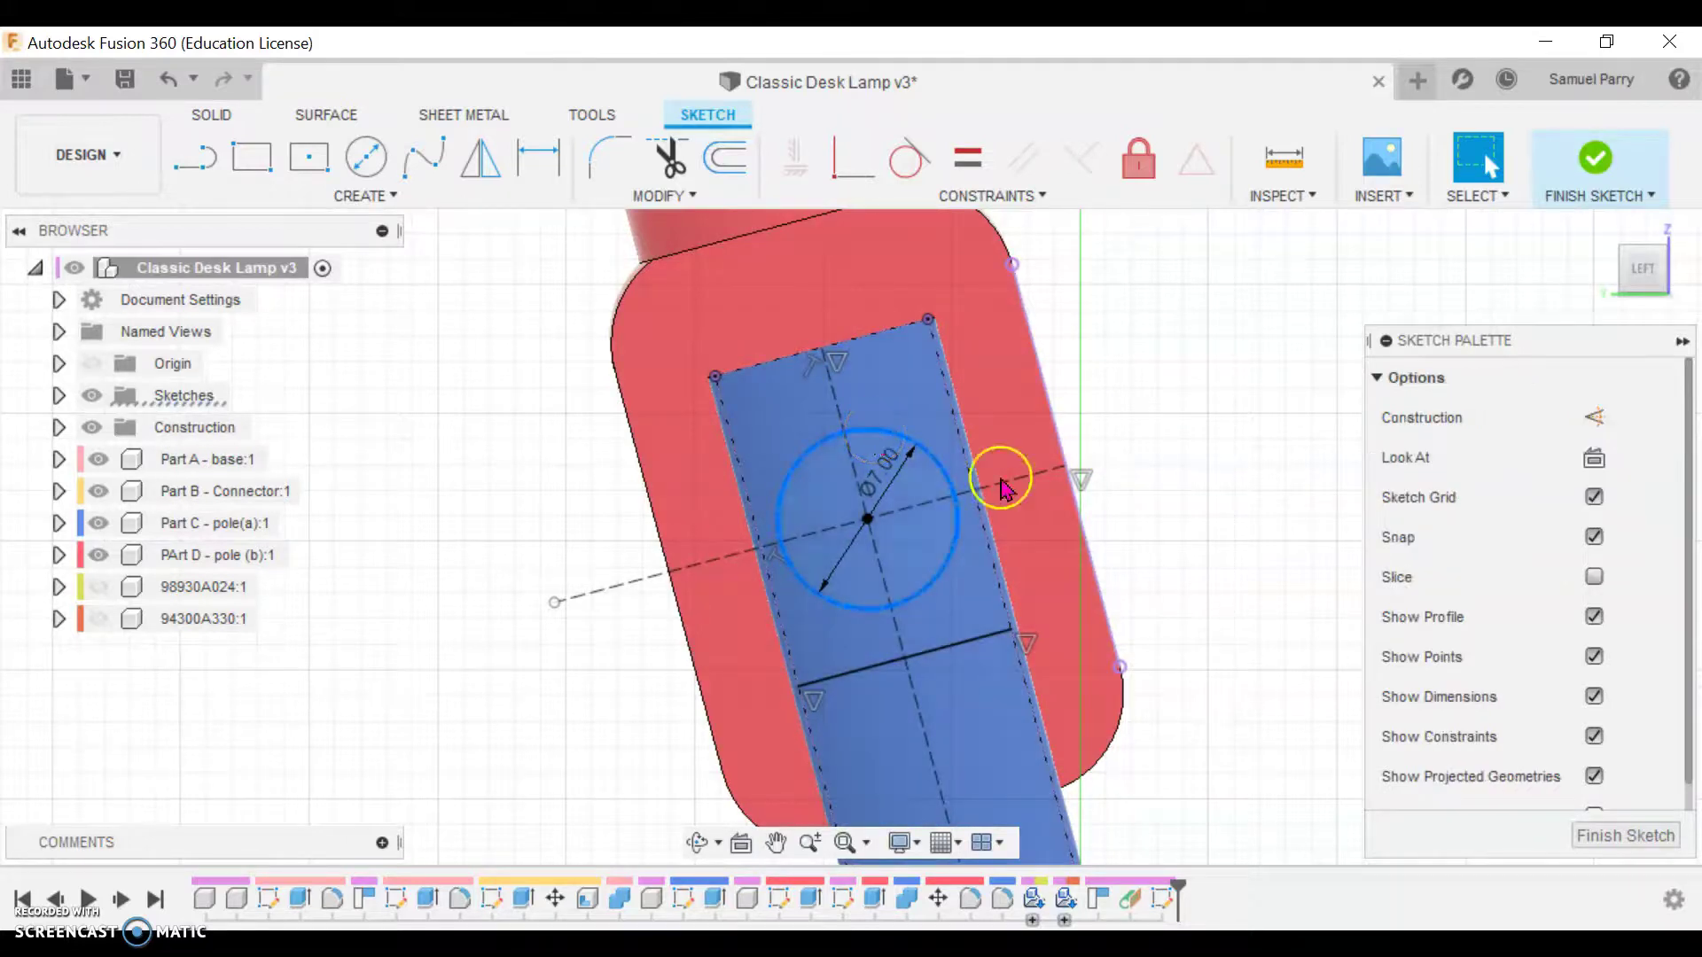
{"action": "left_click", "coordinate": [1207, 403]}
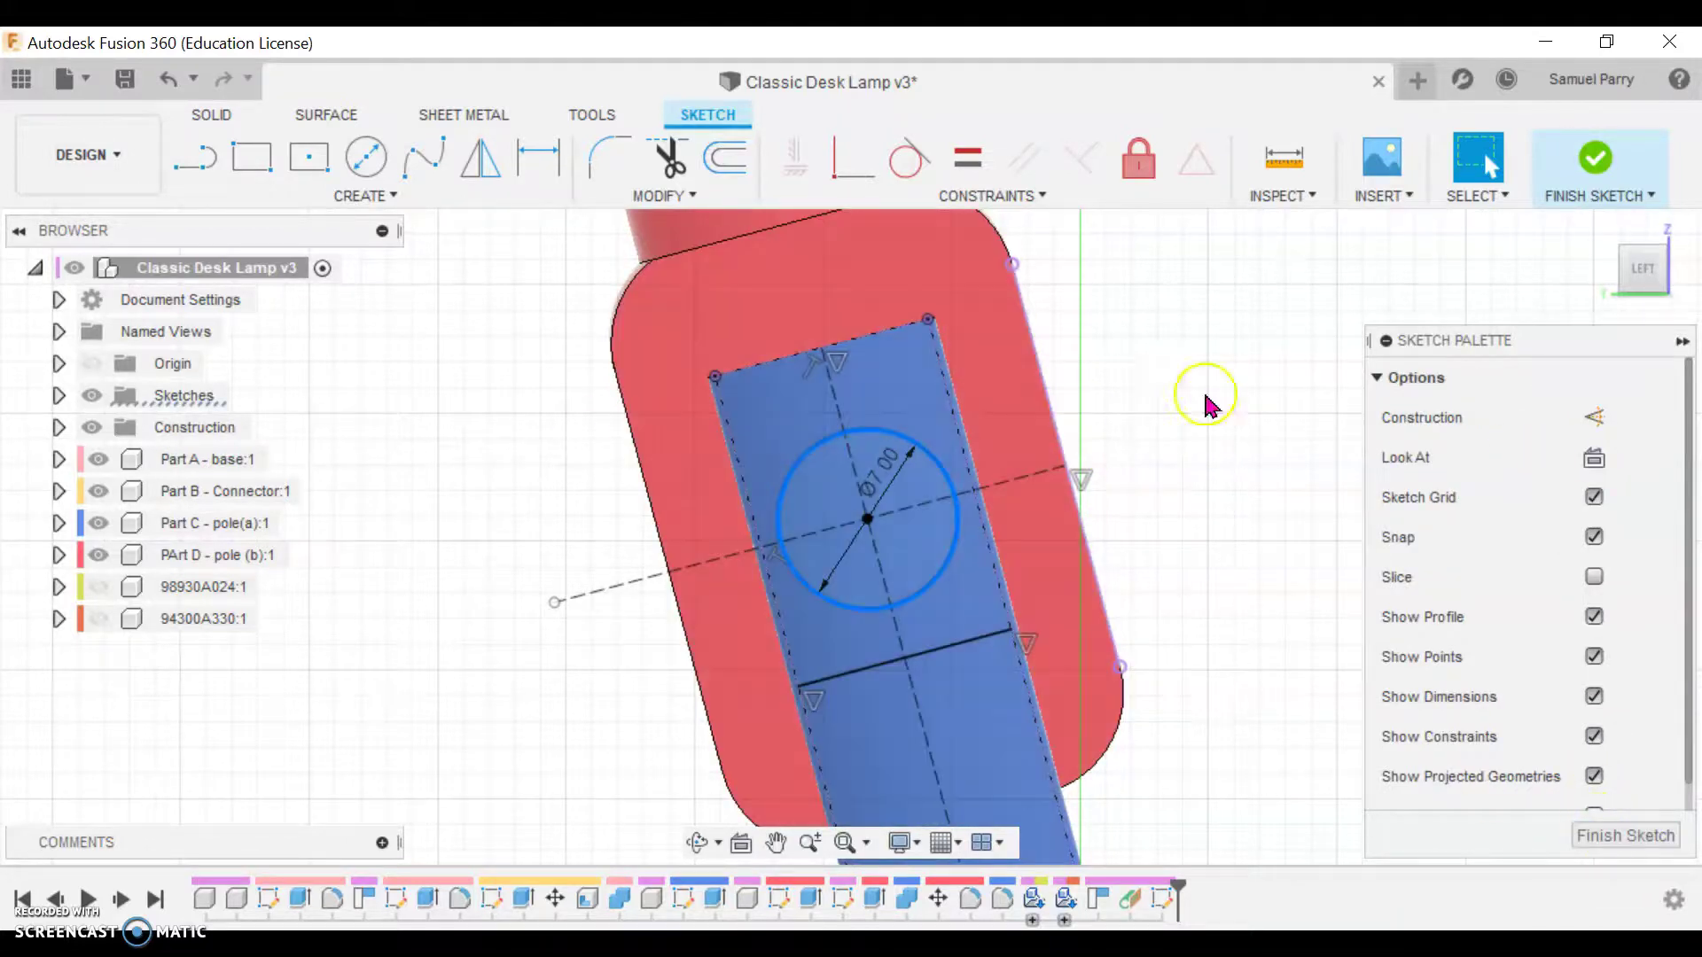
{"action": "left_click", "coordinate": [1654, 840]}
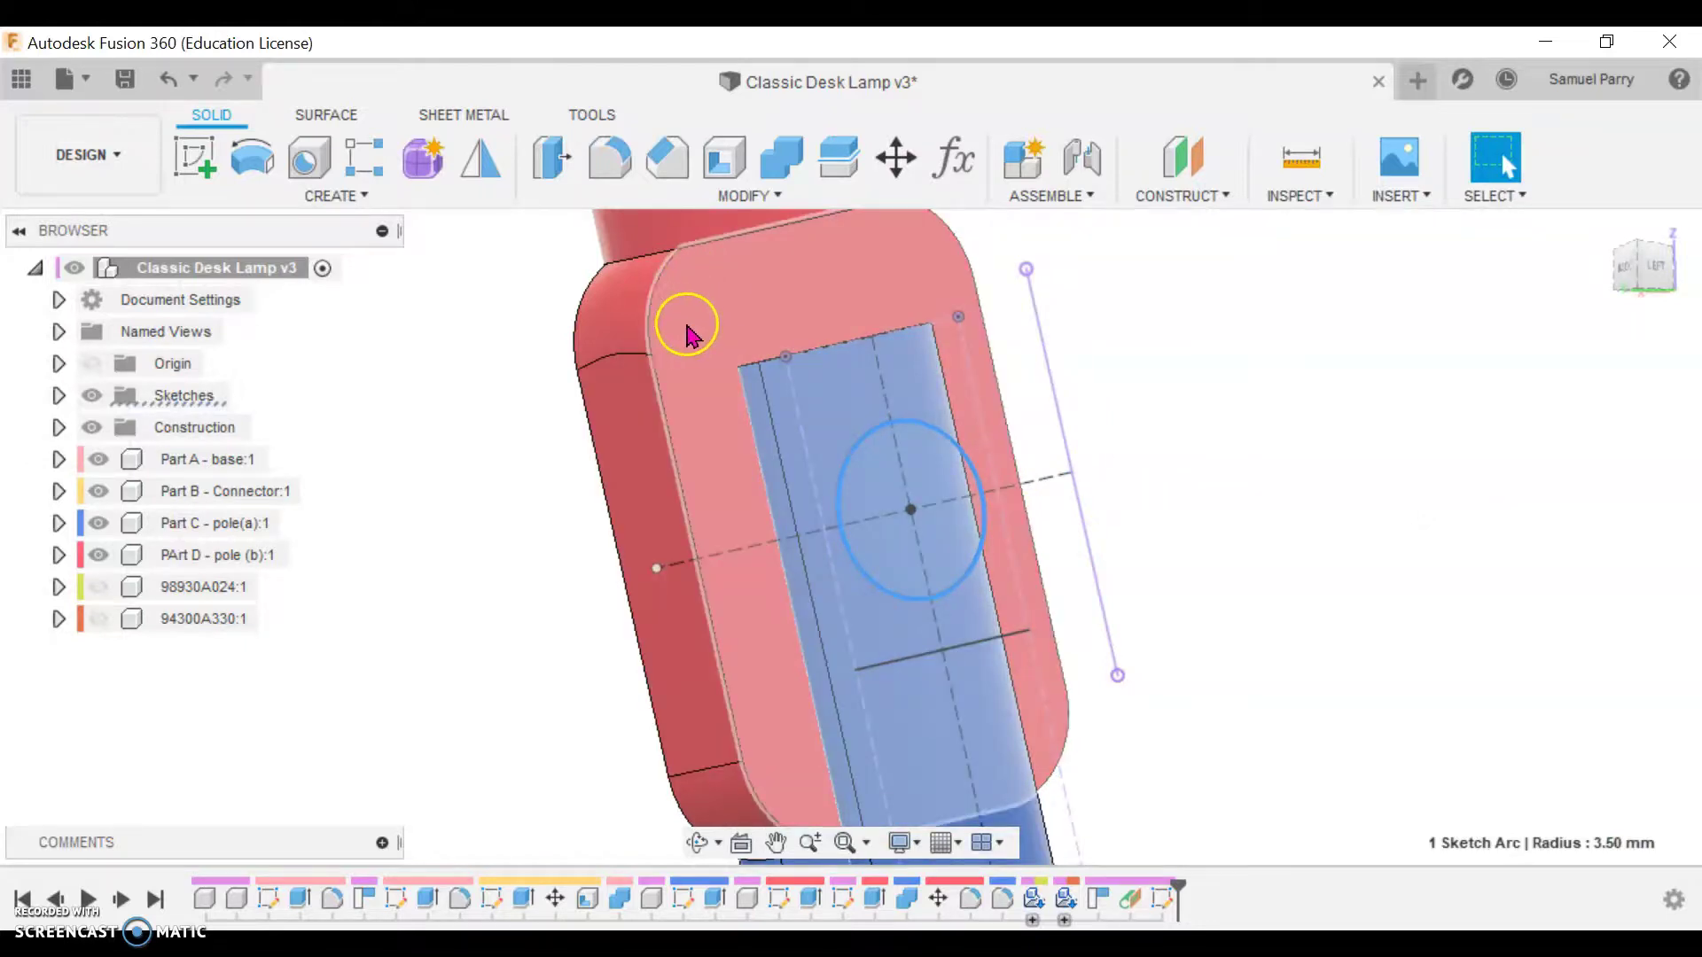
Start extruding the circle profile as a cut through the pole joint with a distance of -18 mm.
{"action": "mouse_move", "coordinate": [949, 532]}
{"action": "middle_mouse_down", "text": "shift"}
{"action": "mouse_move", "coordinate": [926, 561]}
{"action": "mouse_move", "coordinate": [1075, 549]}
{"action": "middle_mouse_up", "text": "shift"}
{"action": "left_click_drag", "start_coordinate": [1035, 574], "coordinate": [1022, 588]}
{"action": "key", "text": "Escape"}
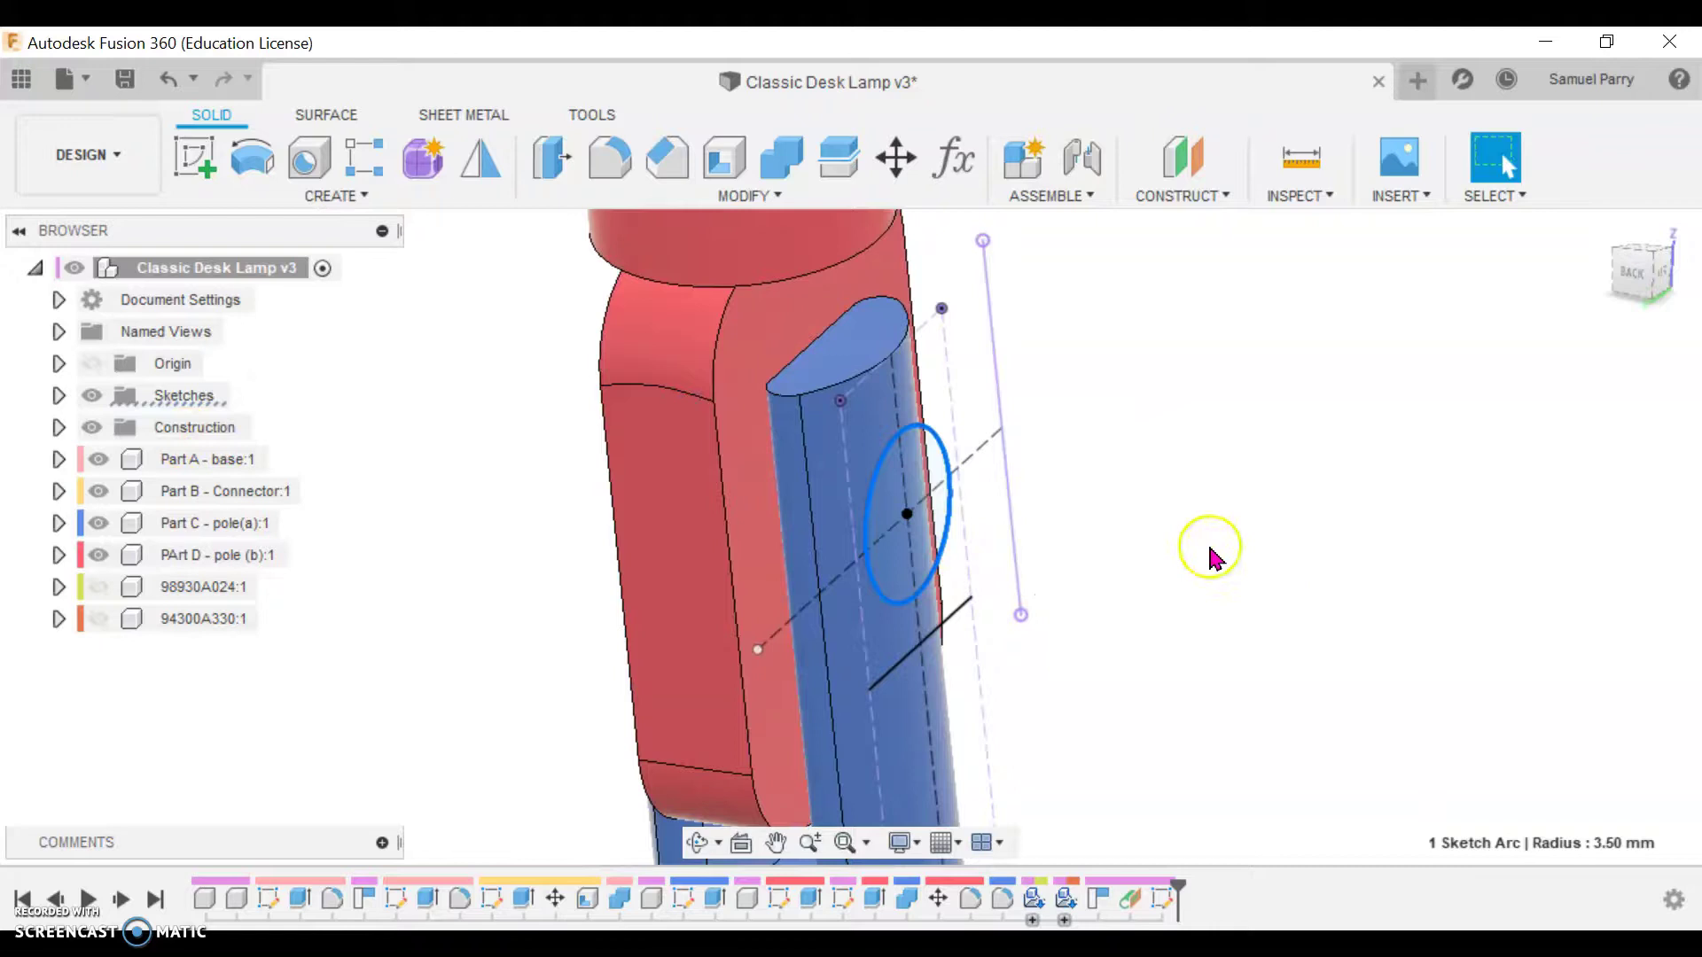
{"action": "key", "text": "e"}
{"action": "left_click", "coordinate": [924, 464]}
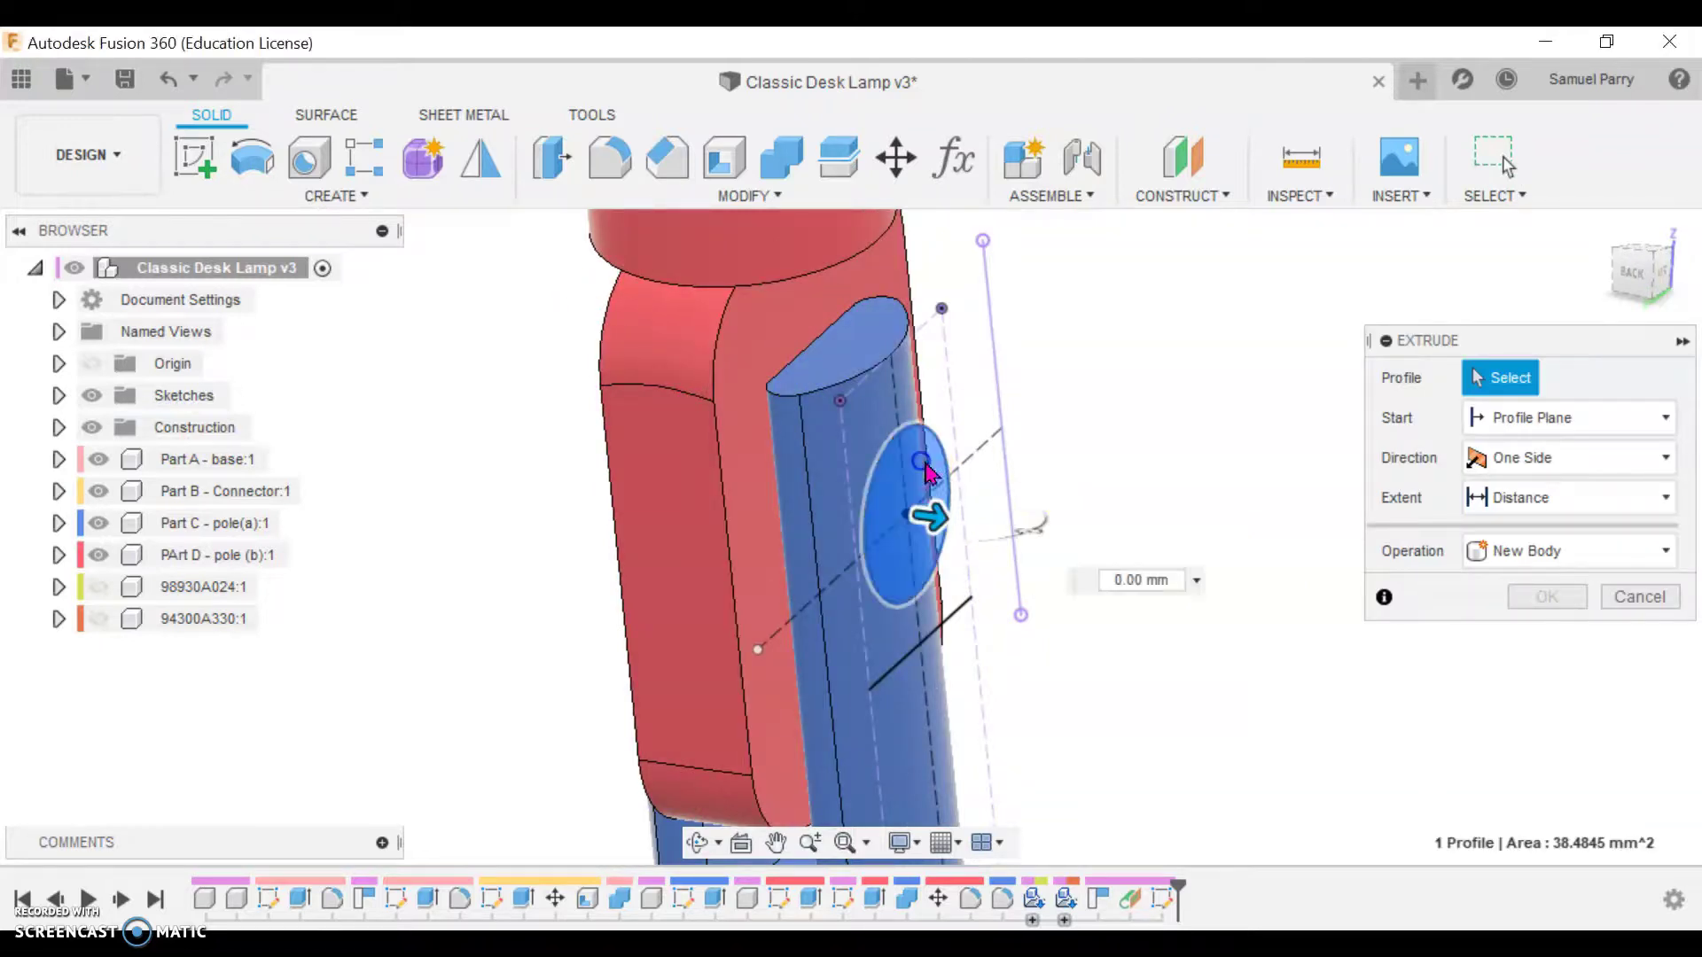
{"action": "left_click_drag", "start_coordinate": [928, 514], "coordinate": [528, 476]}
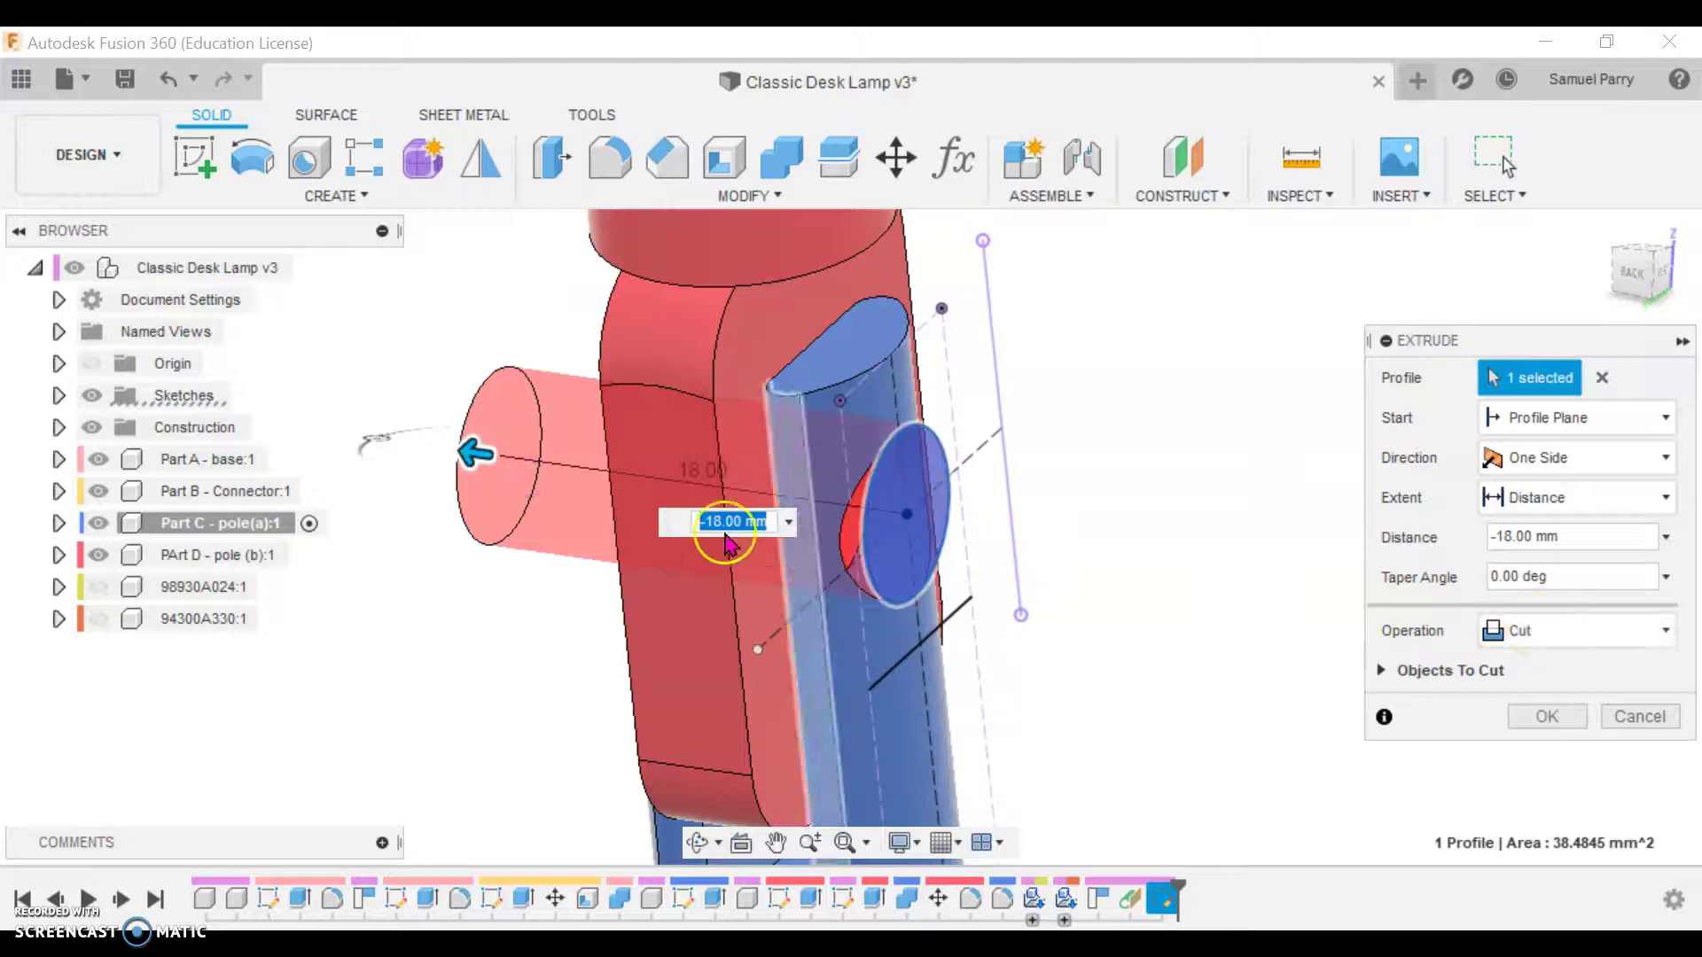
Set the cut distance to -13 mm so it passes through both poles, and complete the extrusion.
{"action": "left_click_drag", "start_coordinate": [476, 454], "coordinate": [568, 471]}
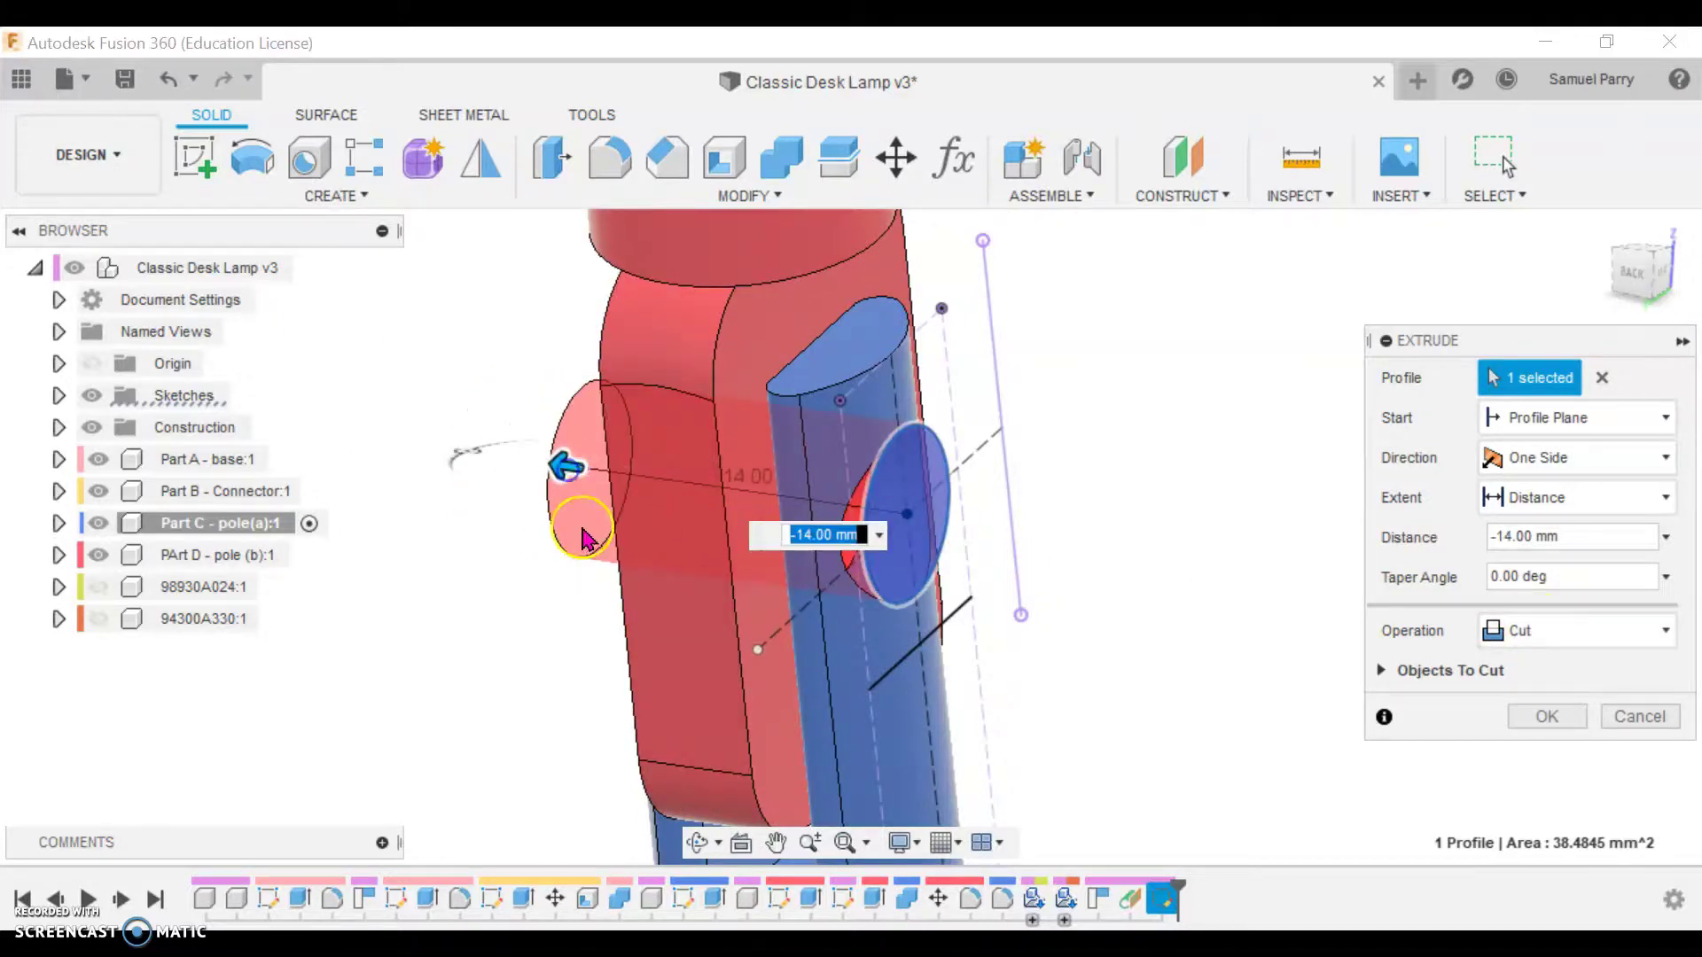
{"action": "middle_click_drag", "start_coordinate": [447, 341], "coordinate": [517, 339], "text": "shift"}
{"action": "left_click_drag", "start_coordinate": [547, 465], "coordinate": [571, 469]}
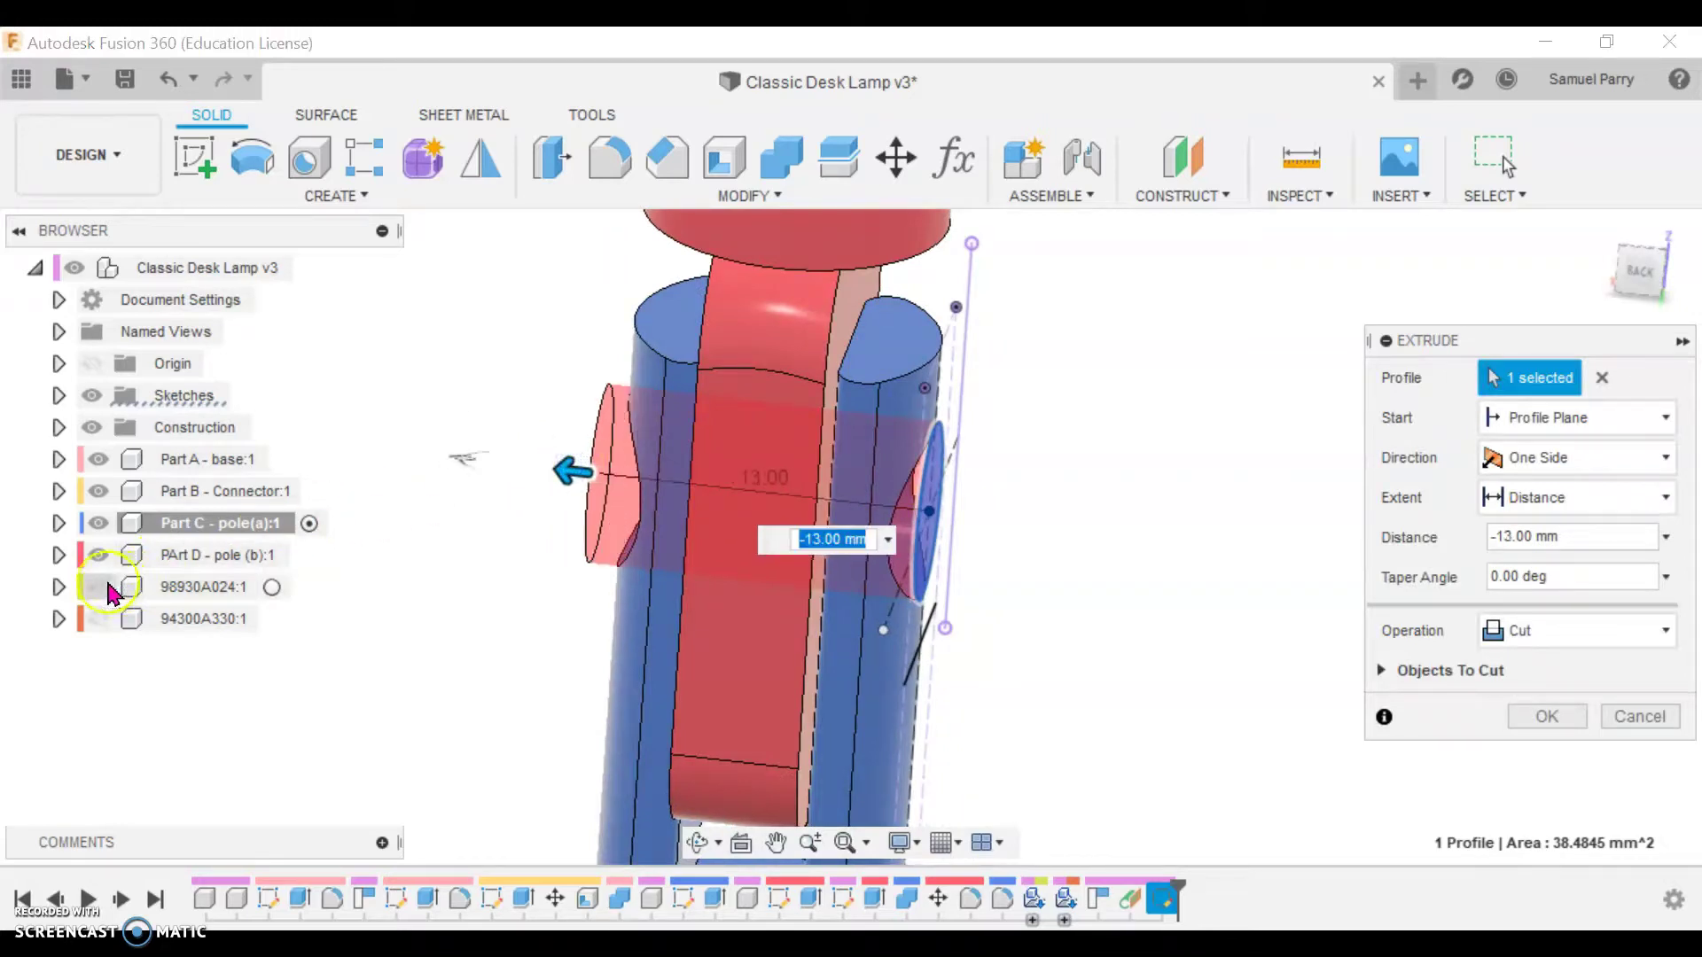
{"action": "left_click", "coordinate": [101, 619]}
{"action": "left_click", "coordinate": [461, 545]}
{"action": "left_click", "coordinate": [213, 530]}
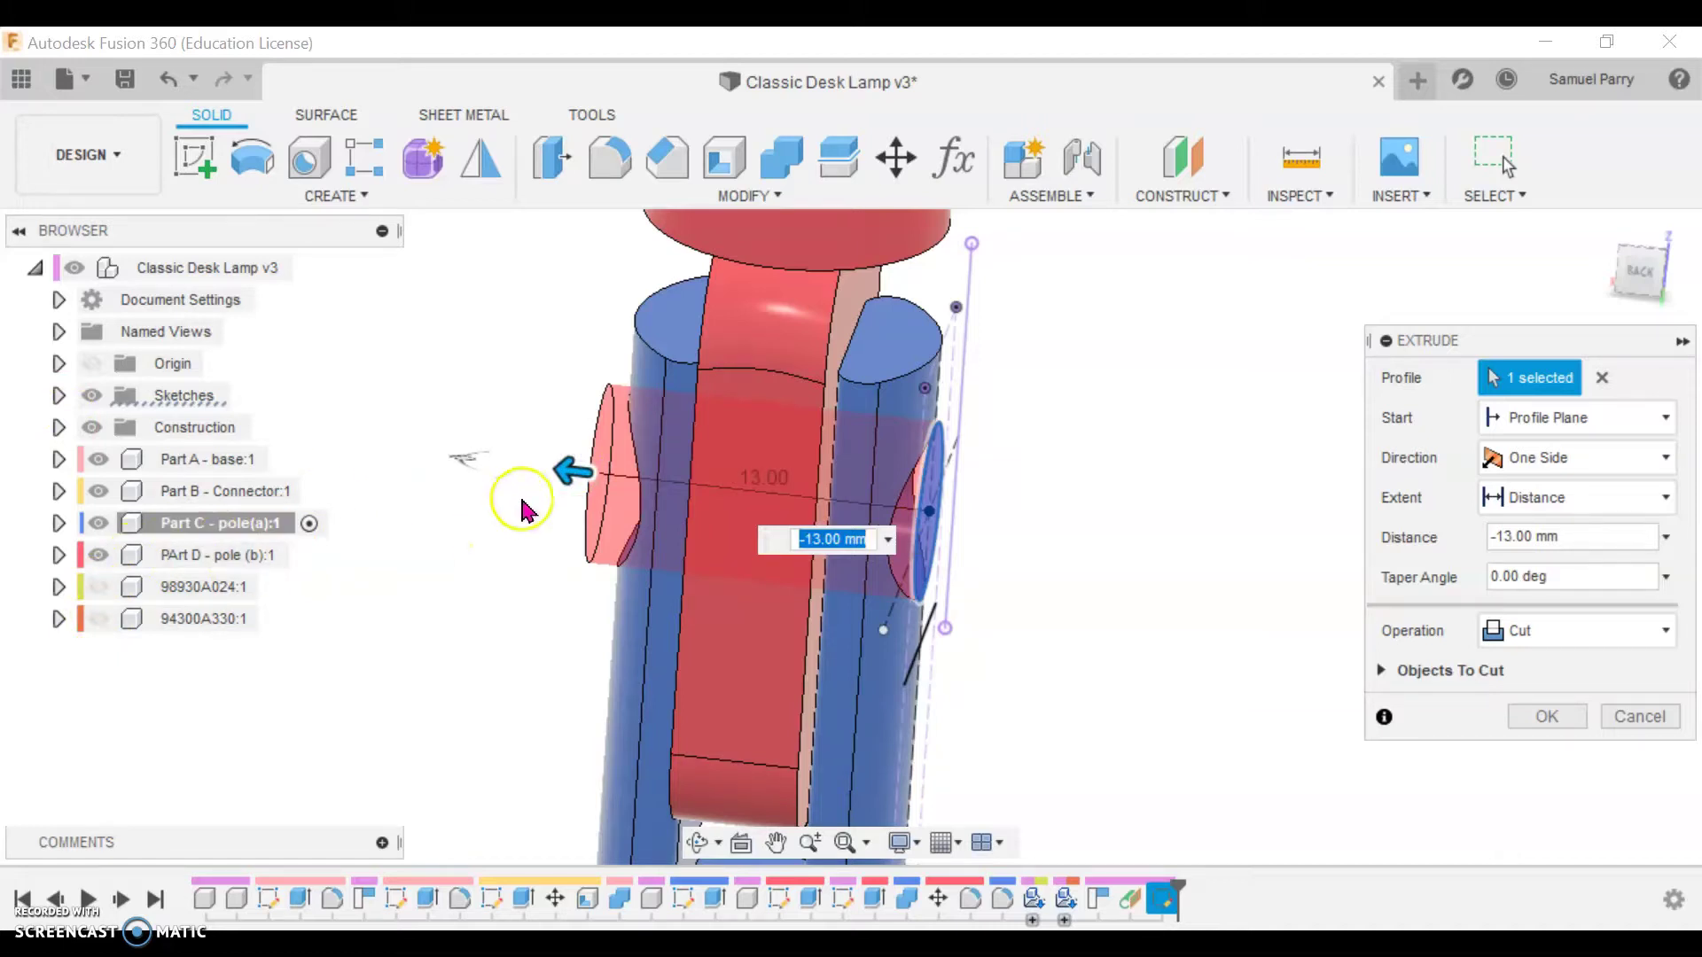
{"action": "mouse_move", "coordinate": [561, 470]}
{"action": "left_mouse_down"}
{"action": "mouse_move", "coordinate": [544, 464]}
{"action": "mouse_move", "coordinate": [562, 470]}
{"action": "left_mouse_up"}
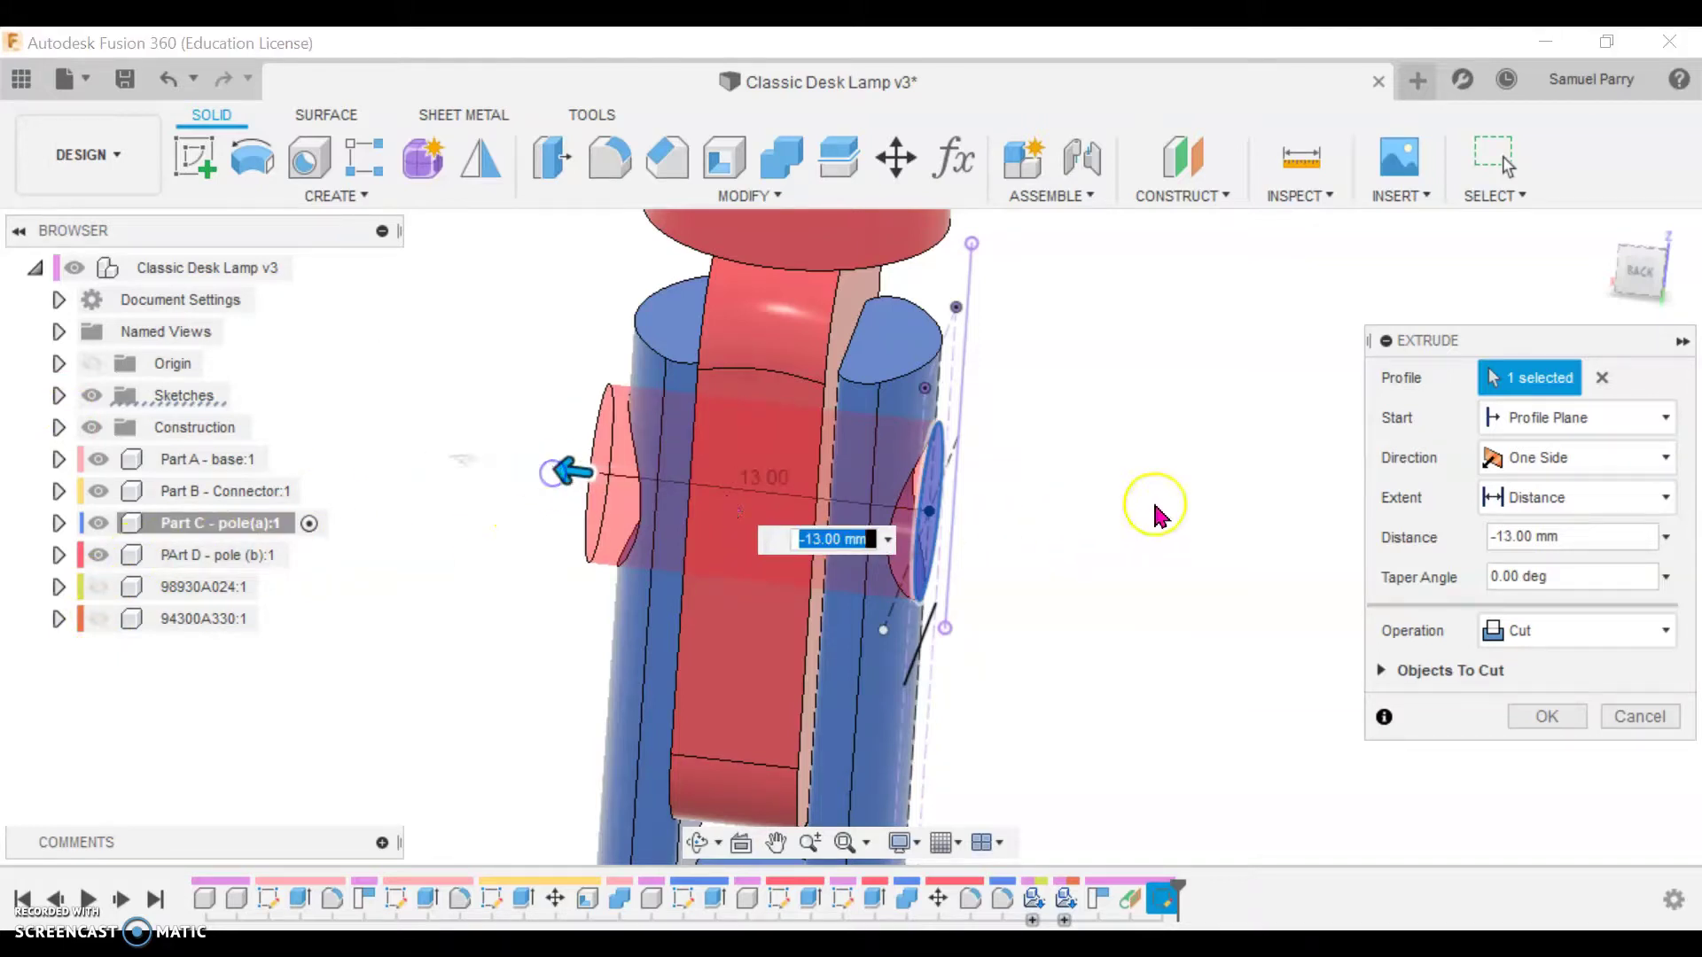
{"action": "middle_click_drag", "start_coordinate": [1152, 506], "coordinate": [944, 379], "text": "shift"}
{"action": "left_click", "coordinate": [1540, 711]}
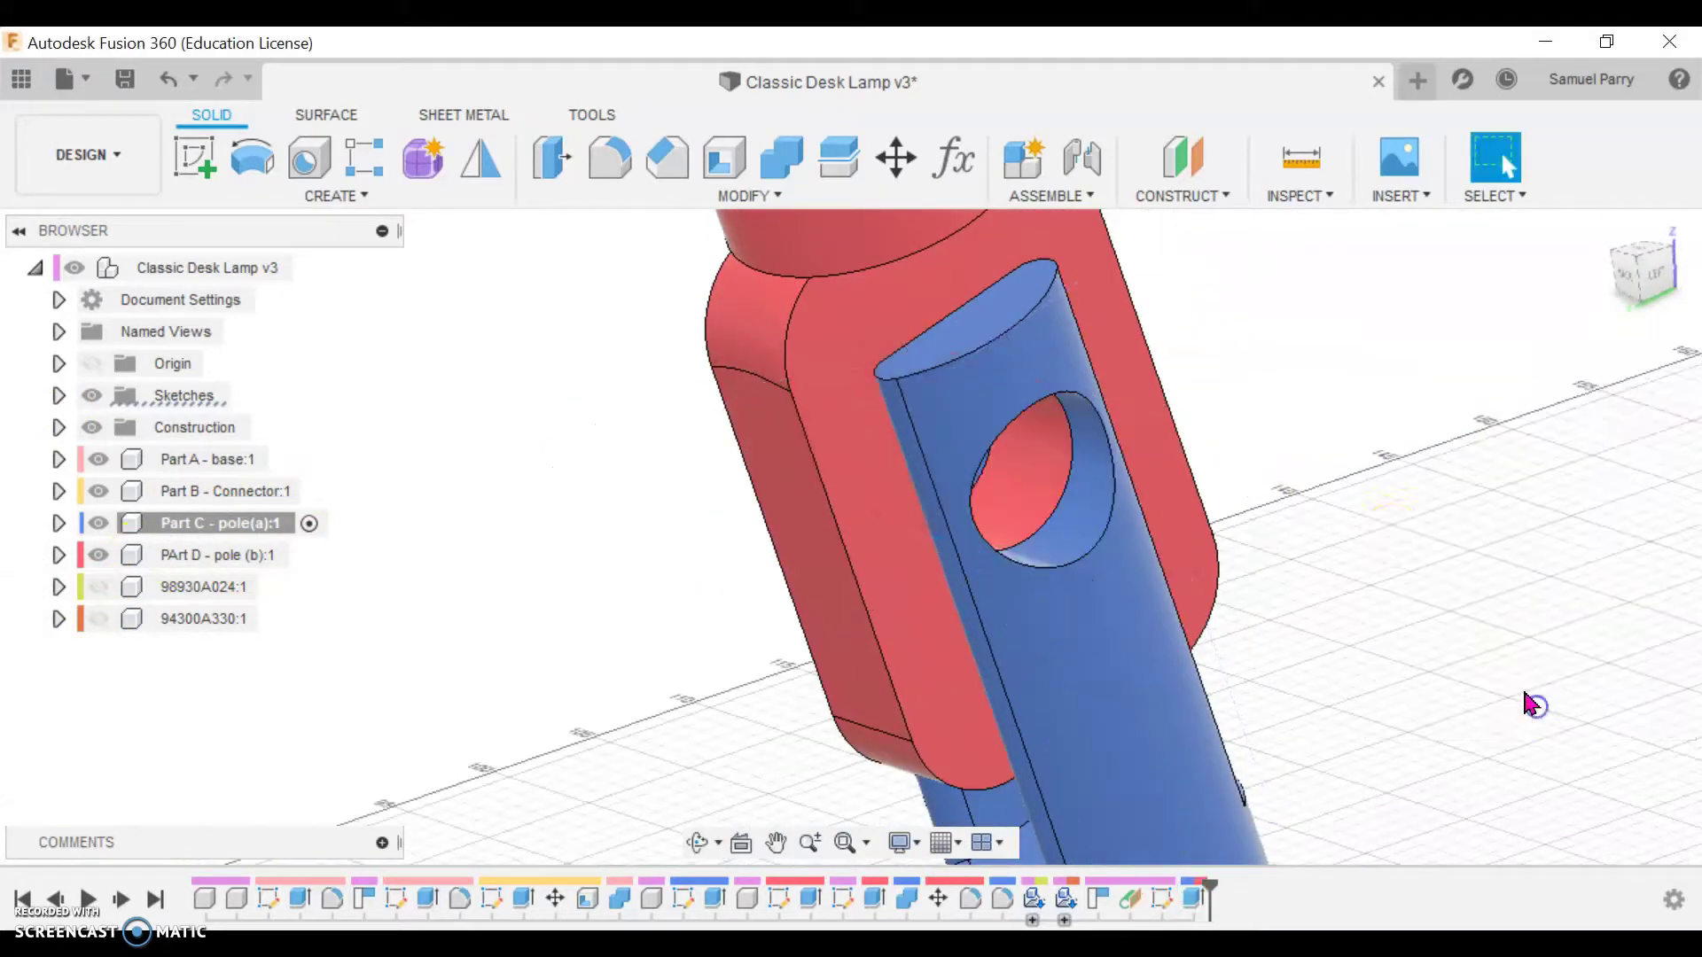
Examine the hole through the blue and red poles at the joint from several angles.
{"action": "middle_click_drag", "start_coordinate": [1390, 550], "coordinate": [1266, 553], "text": "shift"}
{"action": "scroll", "coordinate": [1452, 542], "scroll_direction": "down", "scroll_amount": 3}
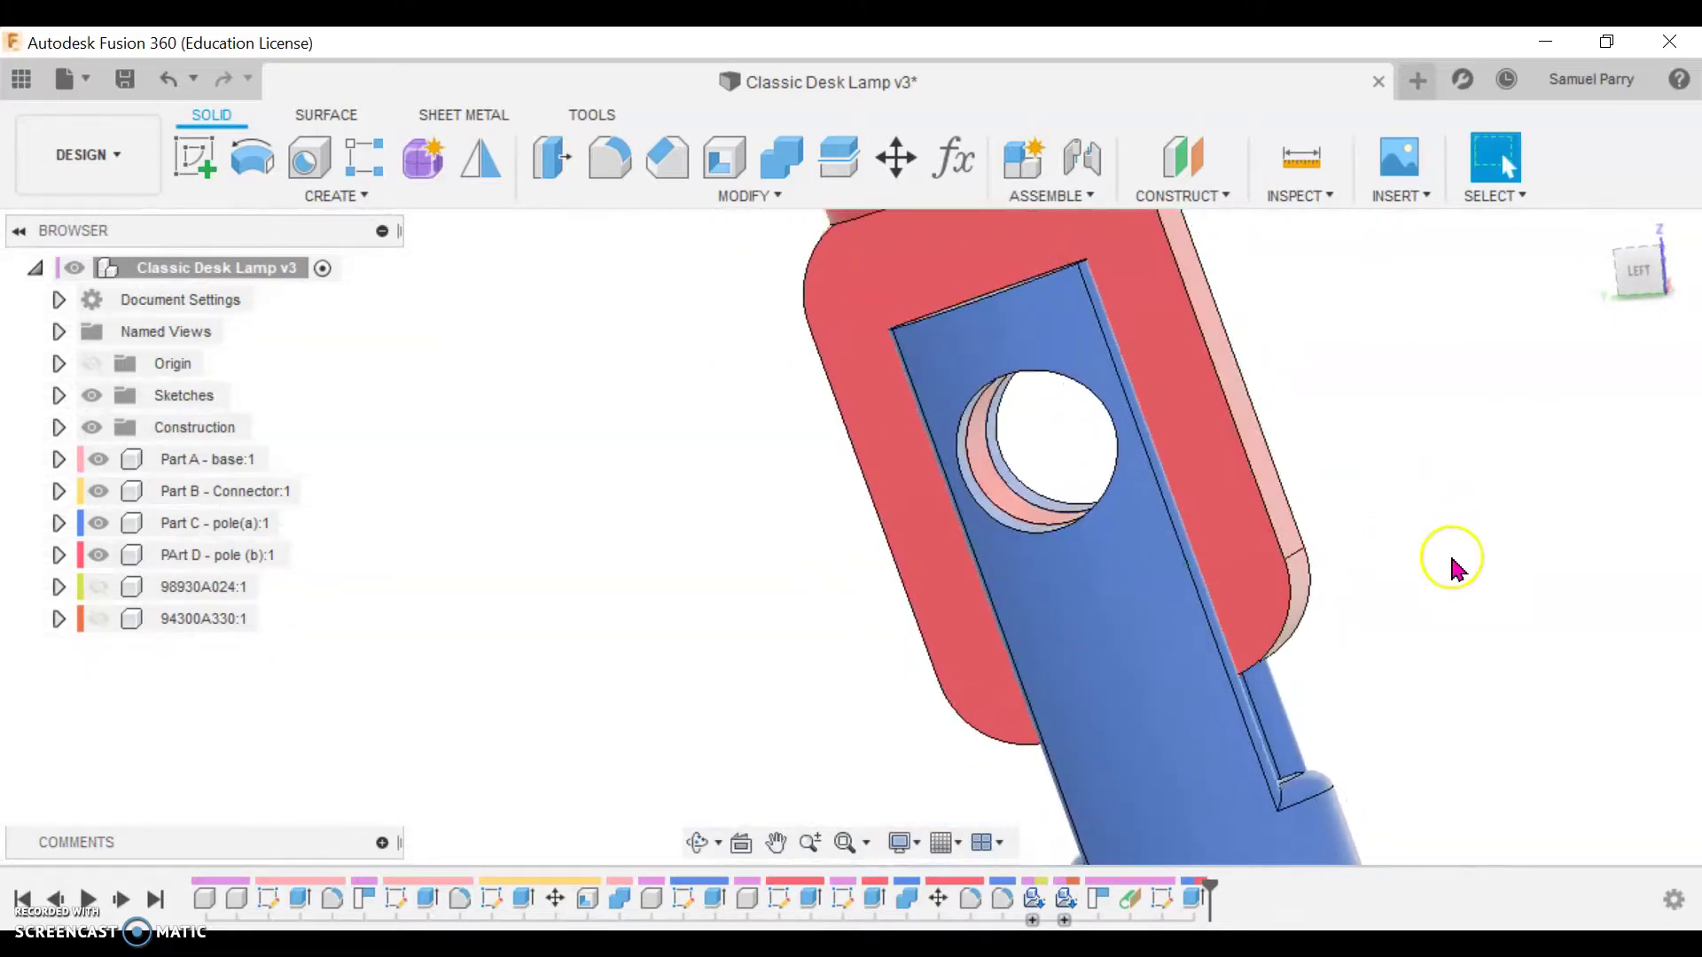
{"action": "middle_click_drag", "start_coordinate": [1427, 510], "coordinate": [1434, 522], "text": "shift"}
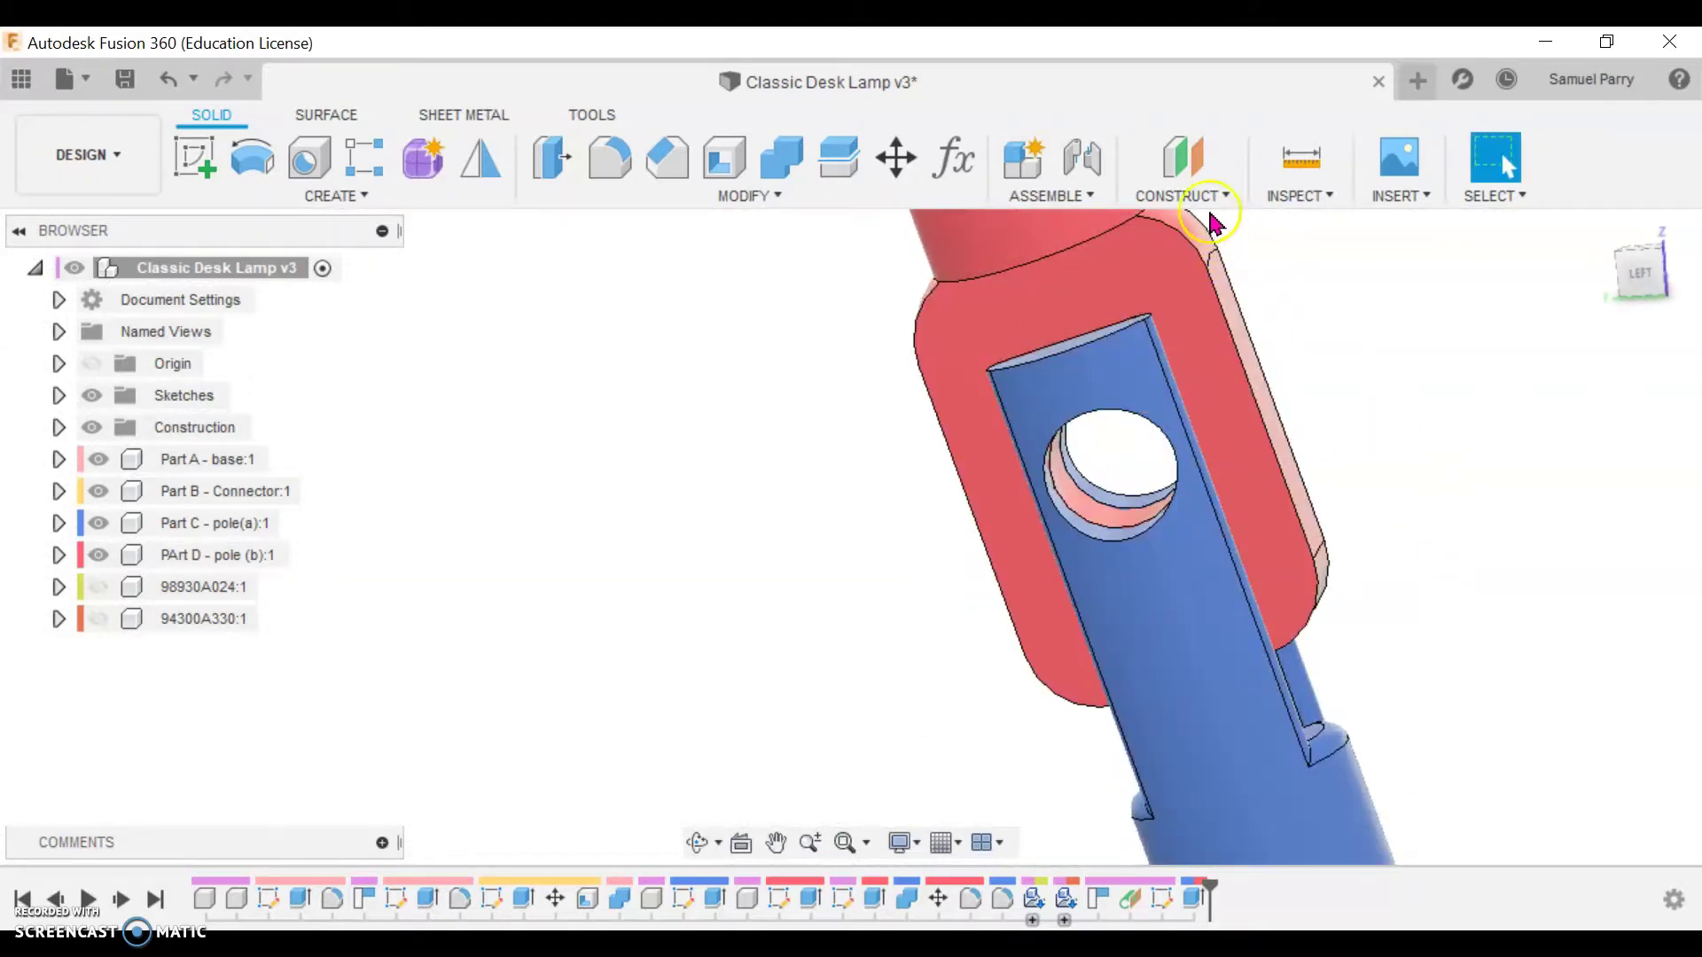
{"action": "left_click", "coordinate": [1182, 195]}
{"action": "left_click", "coordinate": [1593, 388]}
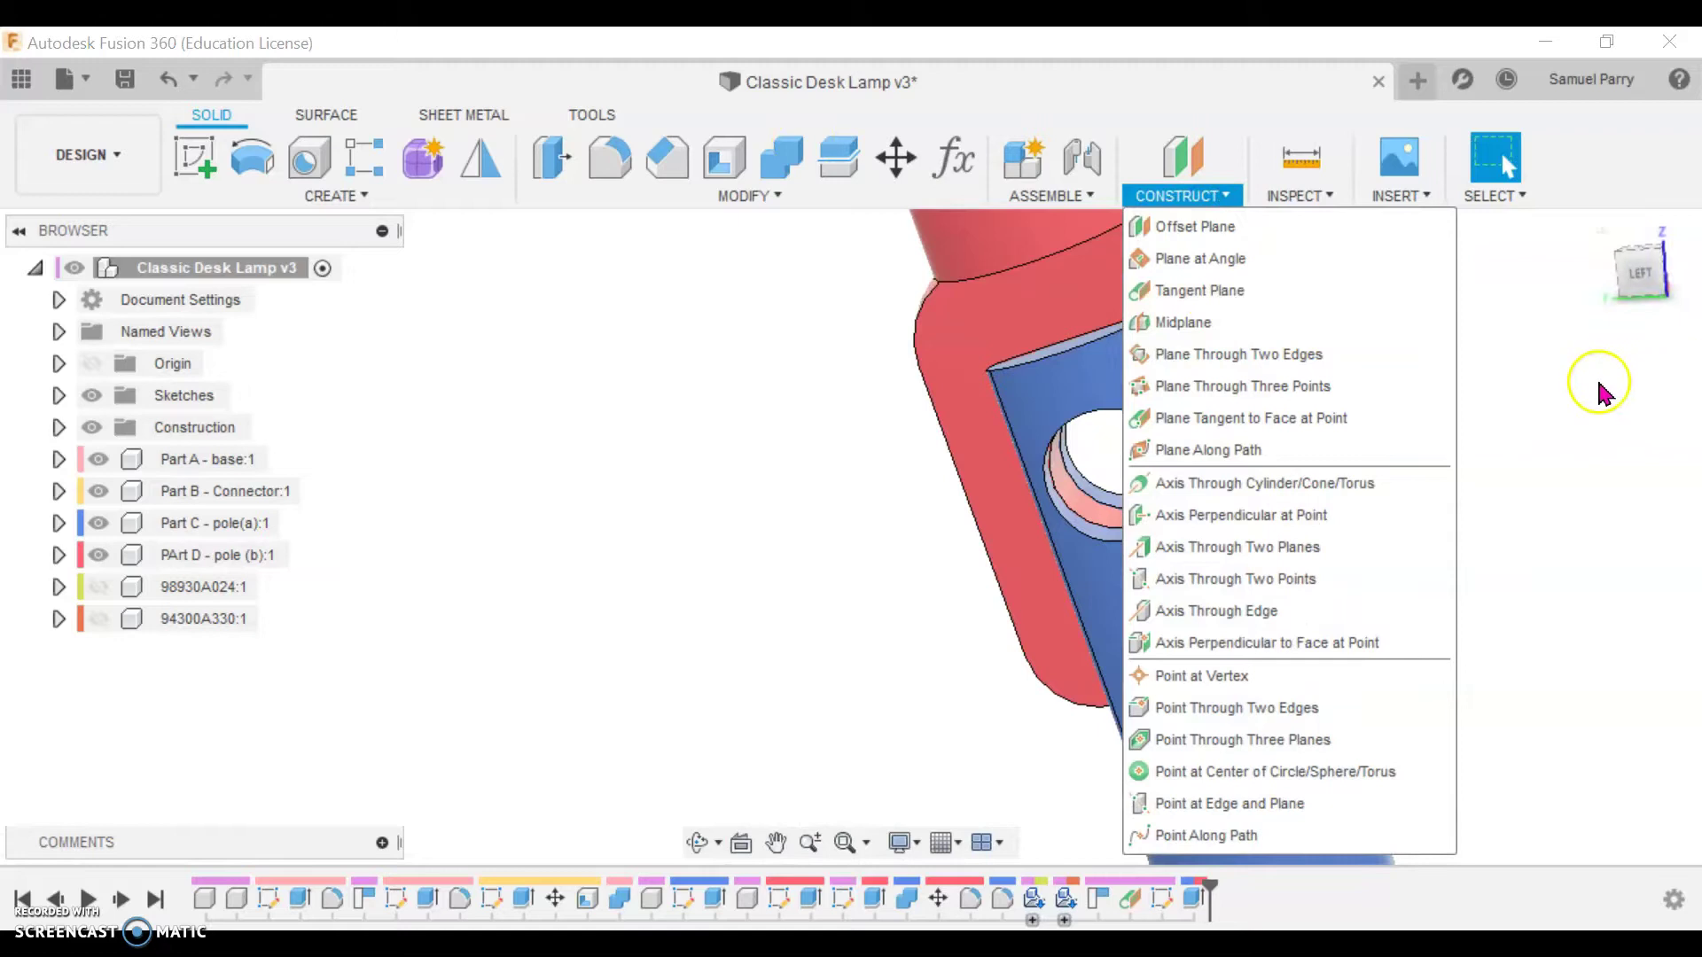
{"action": "middle_click_drag", "start_coordinate": [1468, 529], "coordinate": [1434, 546], "text": "shift"}
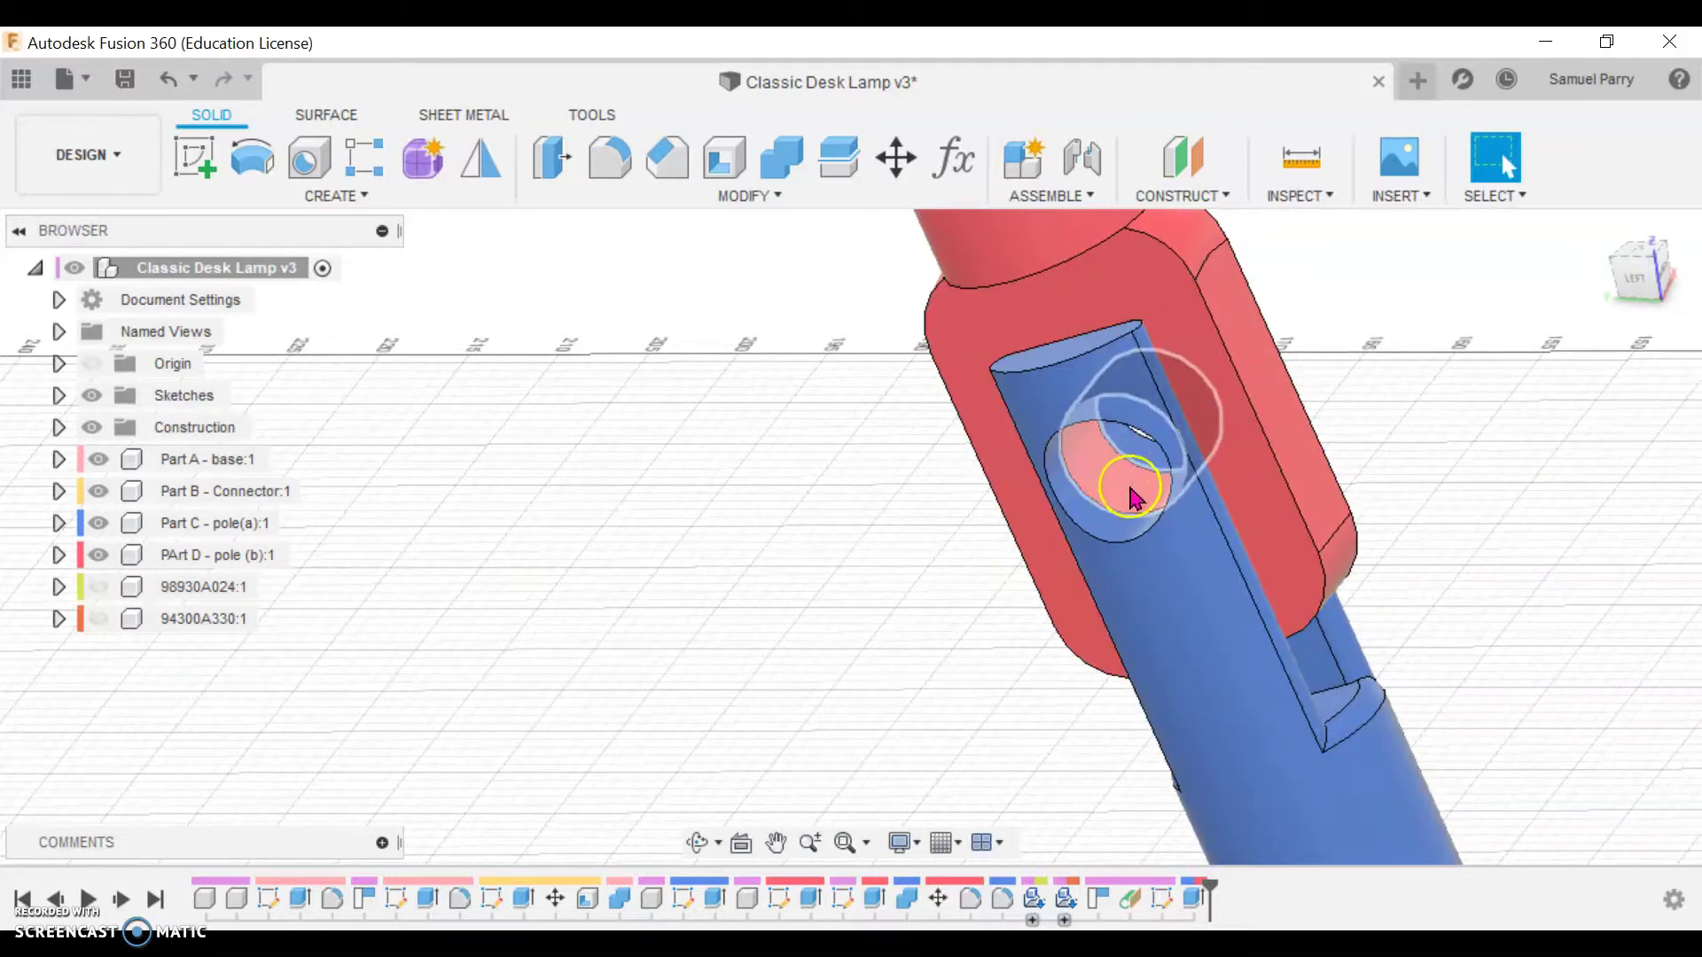
{"action": "scroll", "coordinate": [1145, 565], "scroll_direction": "down", "scroll_amount": 5}
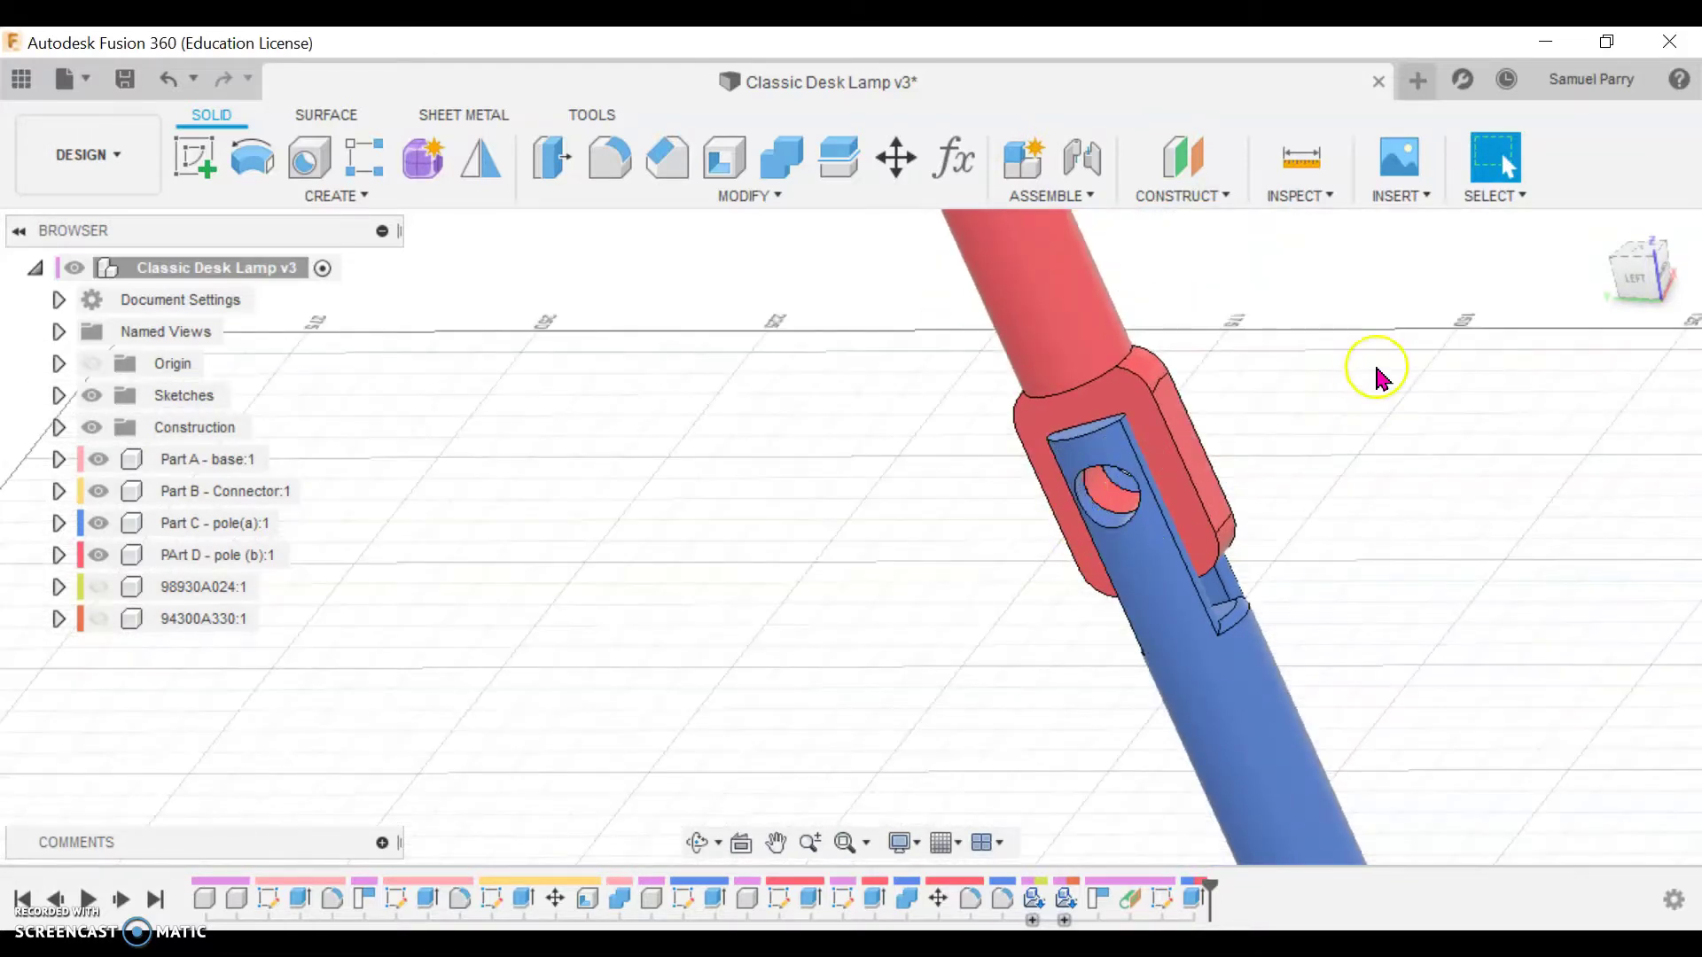
{"action": "middle_click_drag", "start_coordinate": [609, 375], "coordinate": [1061, 523], "text": "shift"}
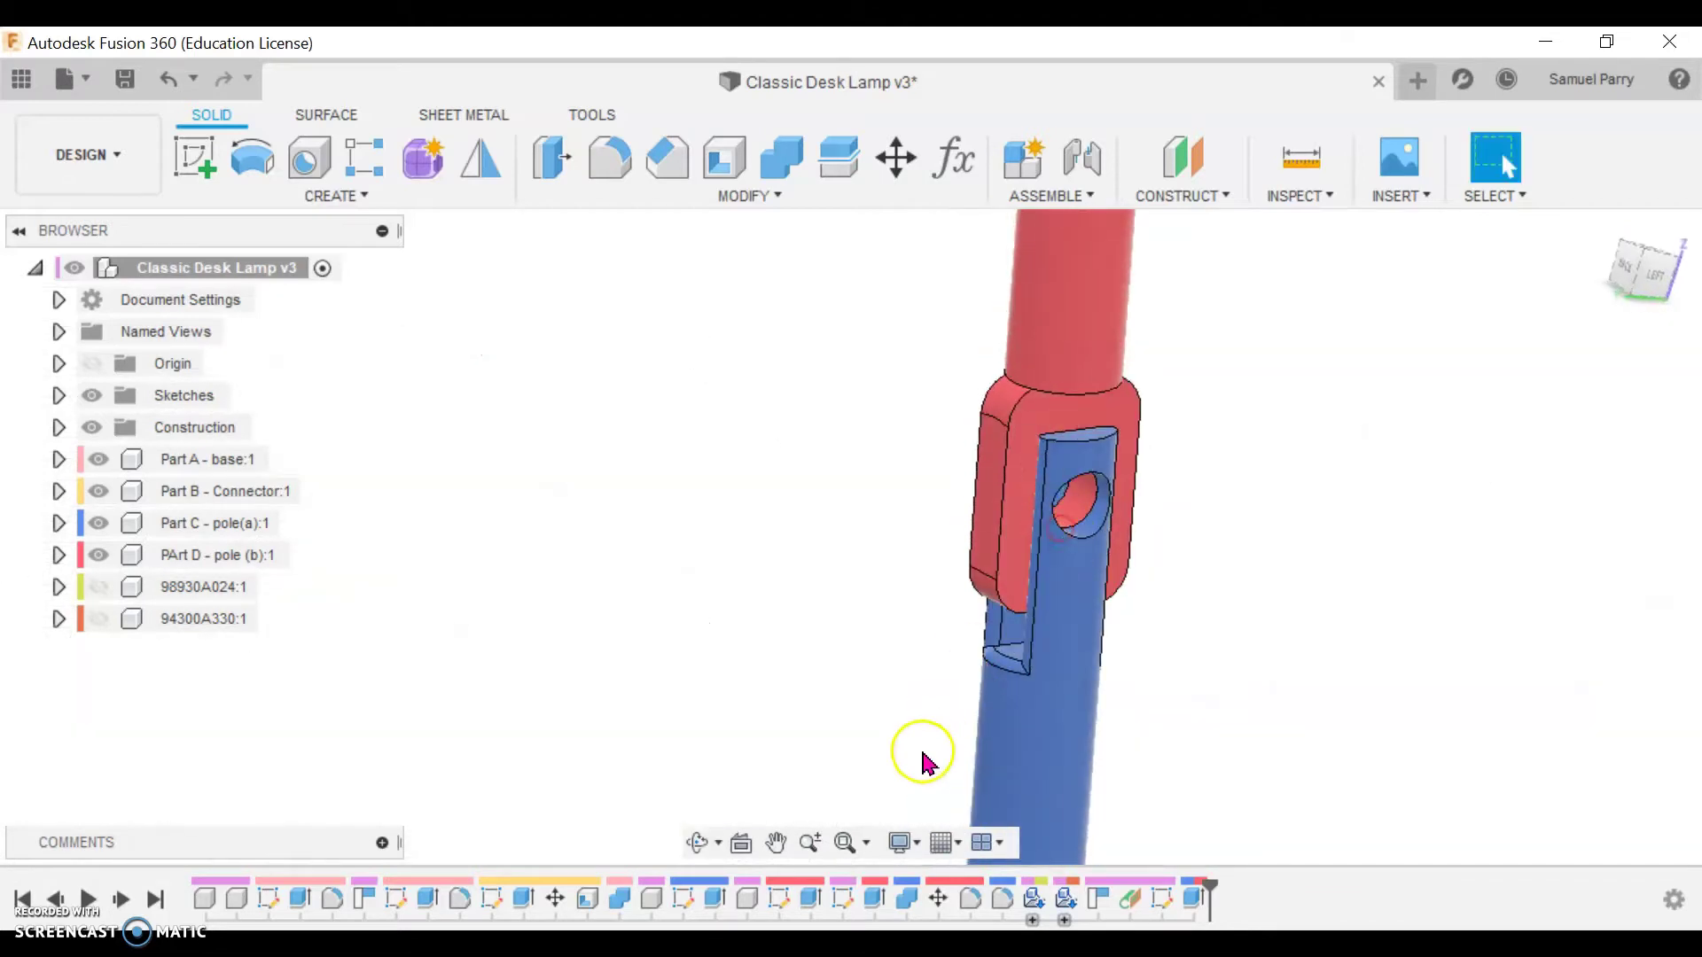
Fit the whole lamp in view and check the joint hole from the left side.
{"action": "left_click", "coordinate": [851, 838]}
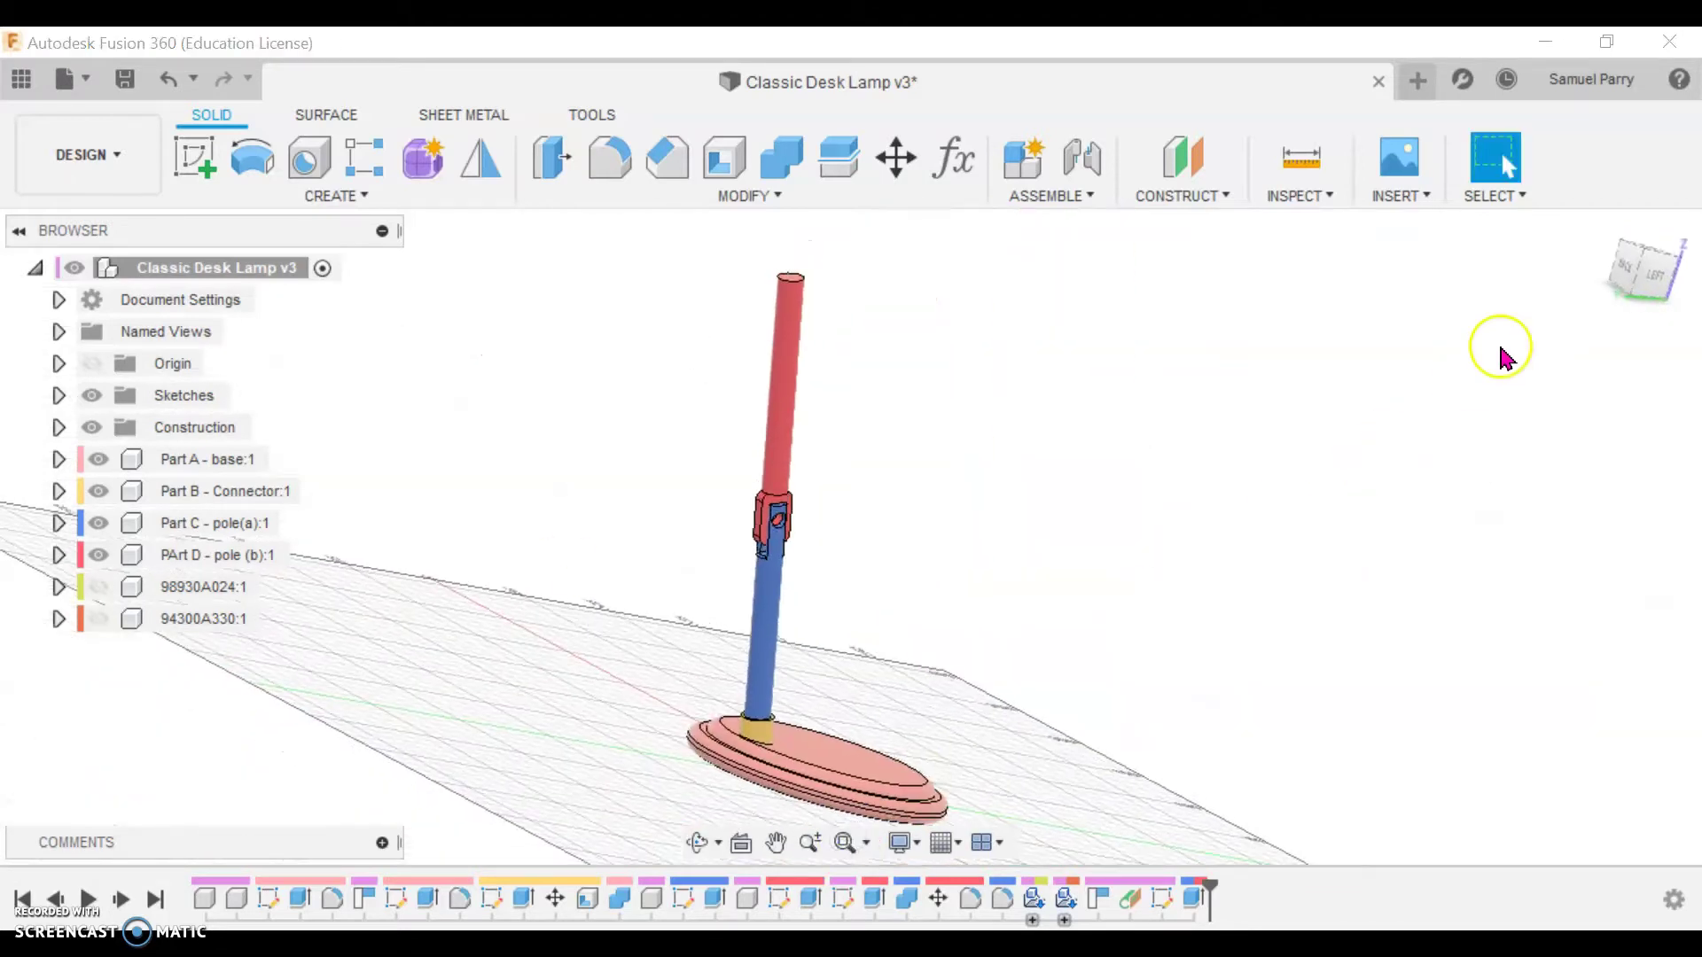
{"action": "left_click", "coordinate": [1651, 263]}
{"action": "middle_click_drag", "start_coordinate": [1254, 575], "coordinate": [1123, 528], "text": "shift"}
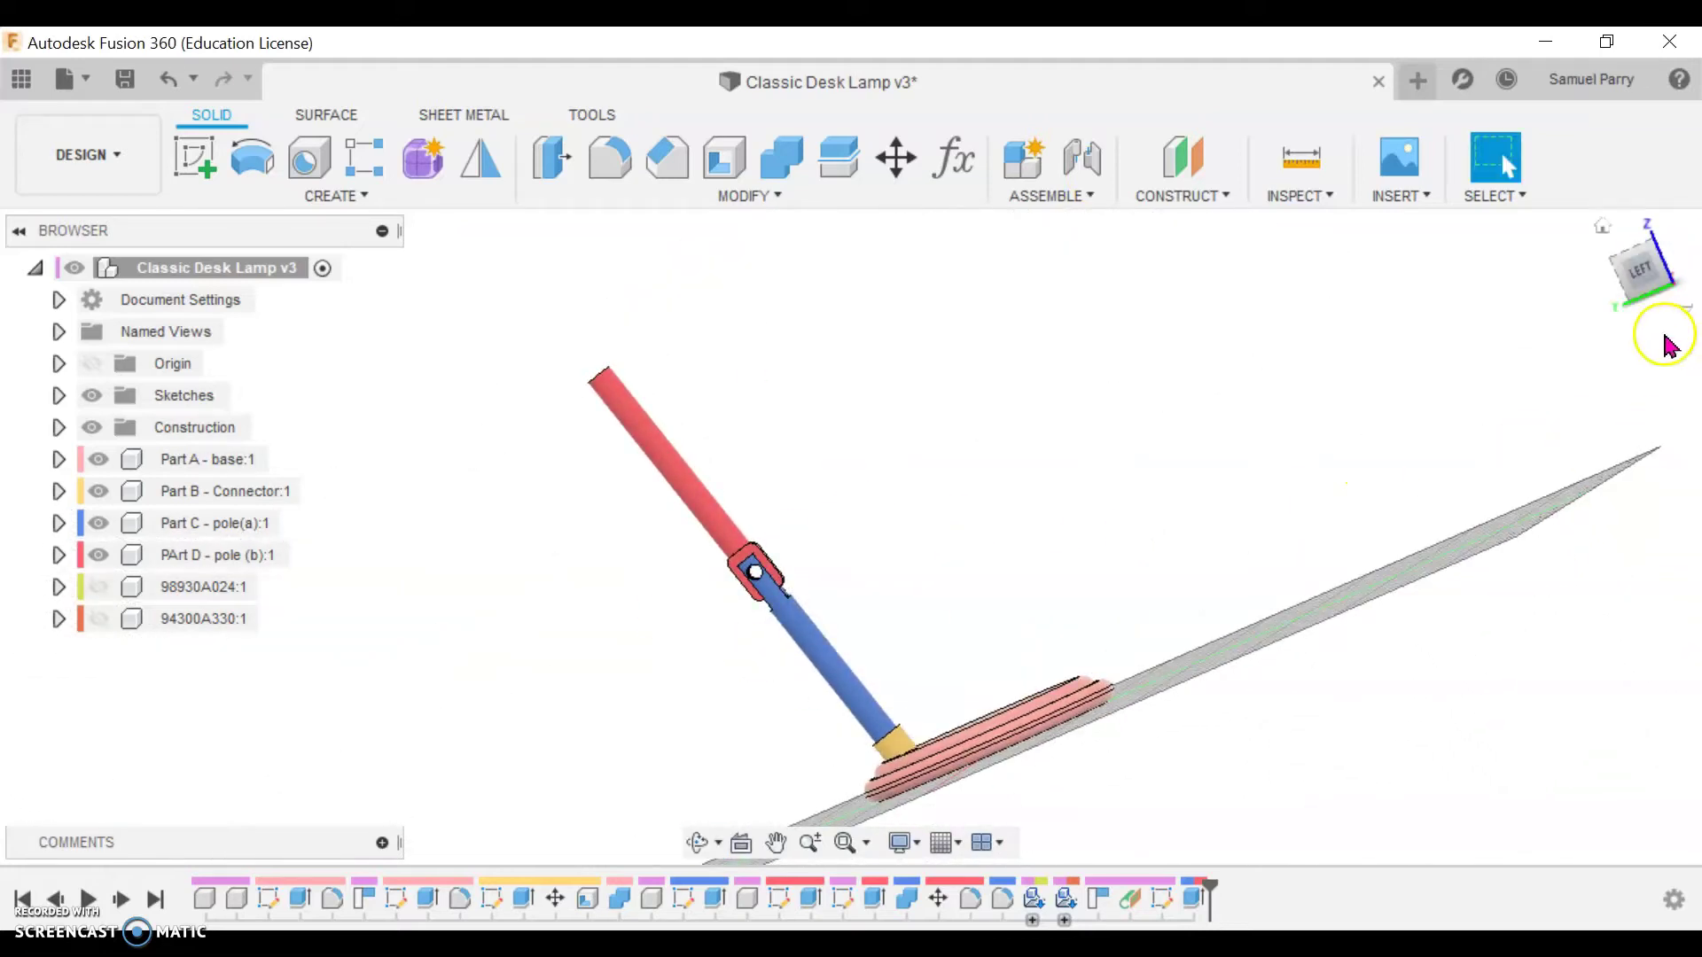
{"action": "left_click", "coordinate": [1649, 282]}
{"action": "scroll", "coordinate": [748, 578], "scroll_direction": "up", "scroll_amount": 3}
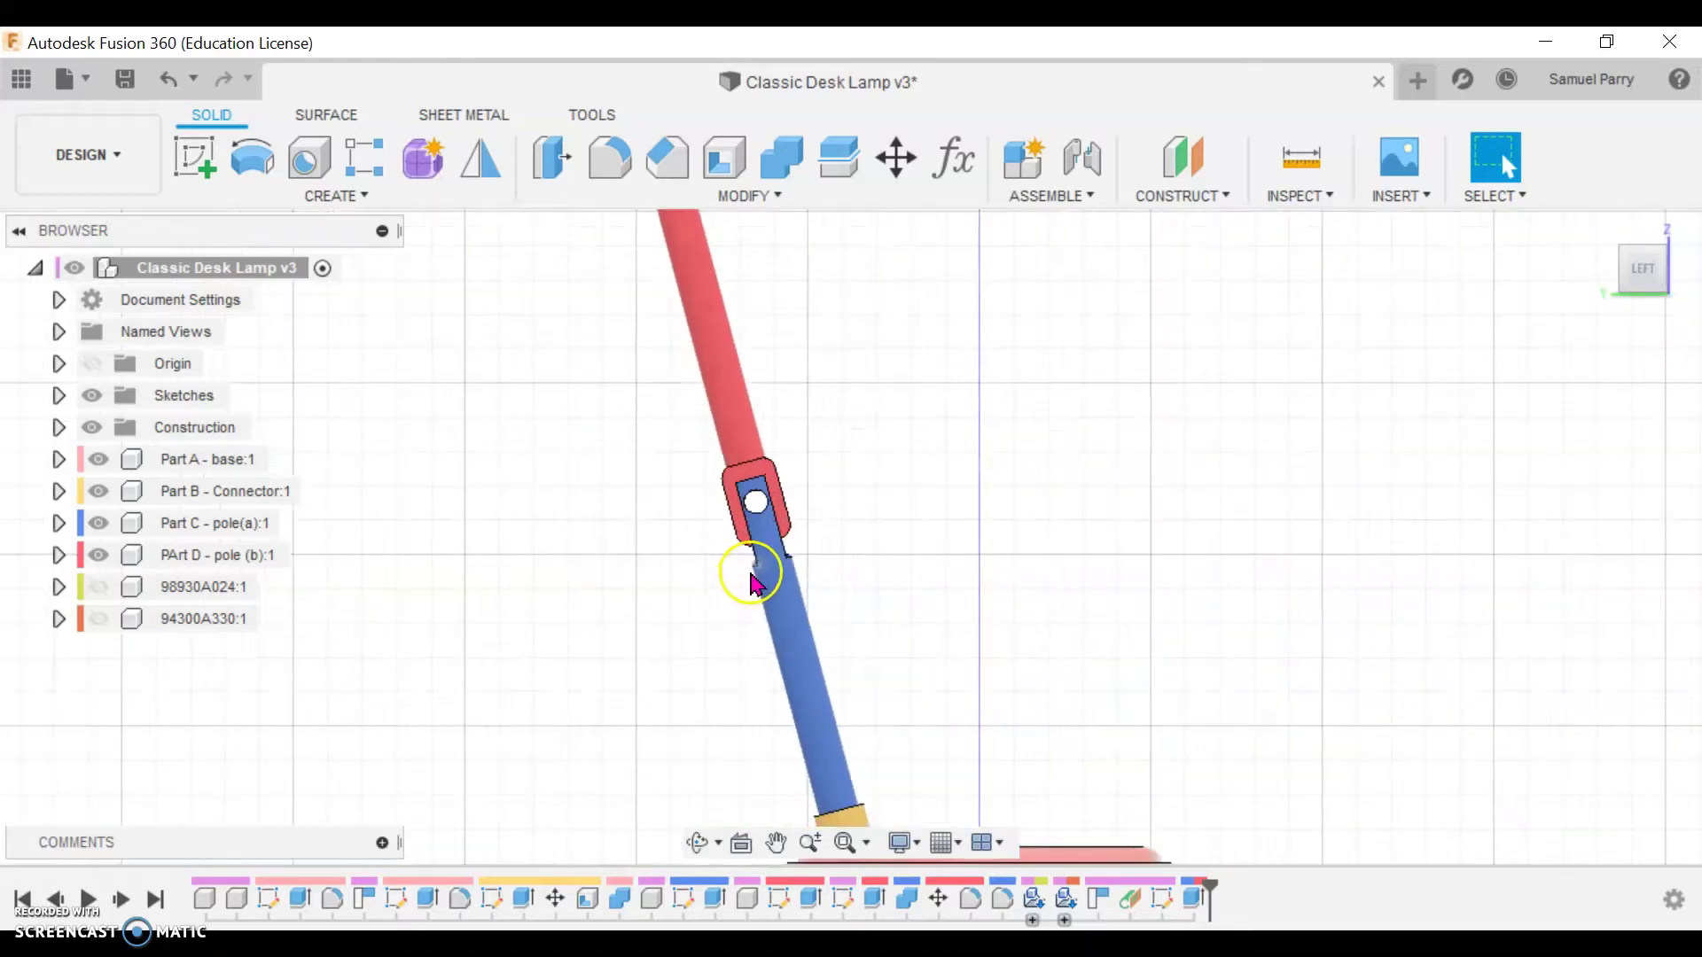
{"action": "scroll", "coordinate": [749, 577], "scroll_direction": "down", "scroll_amount": 3}
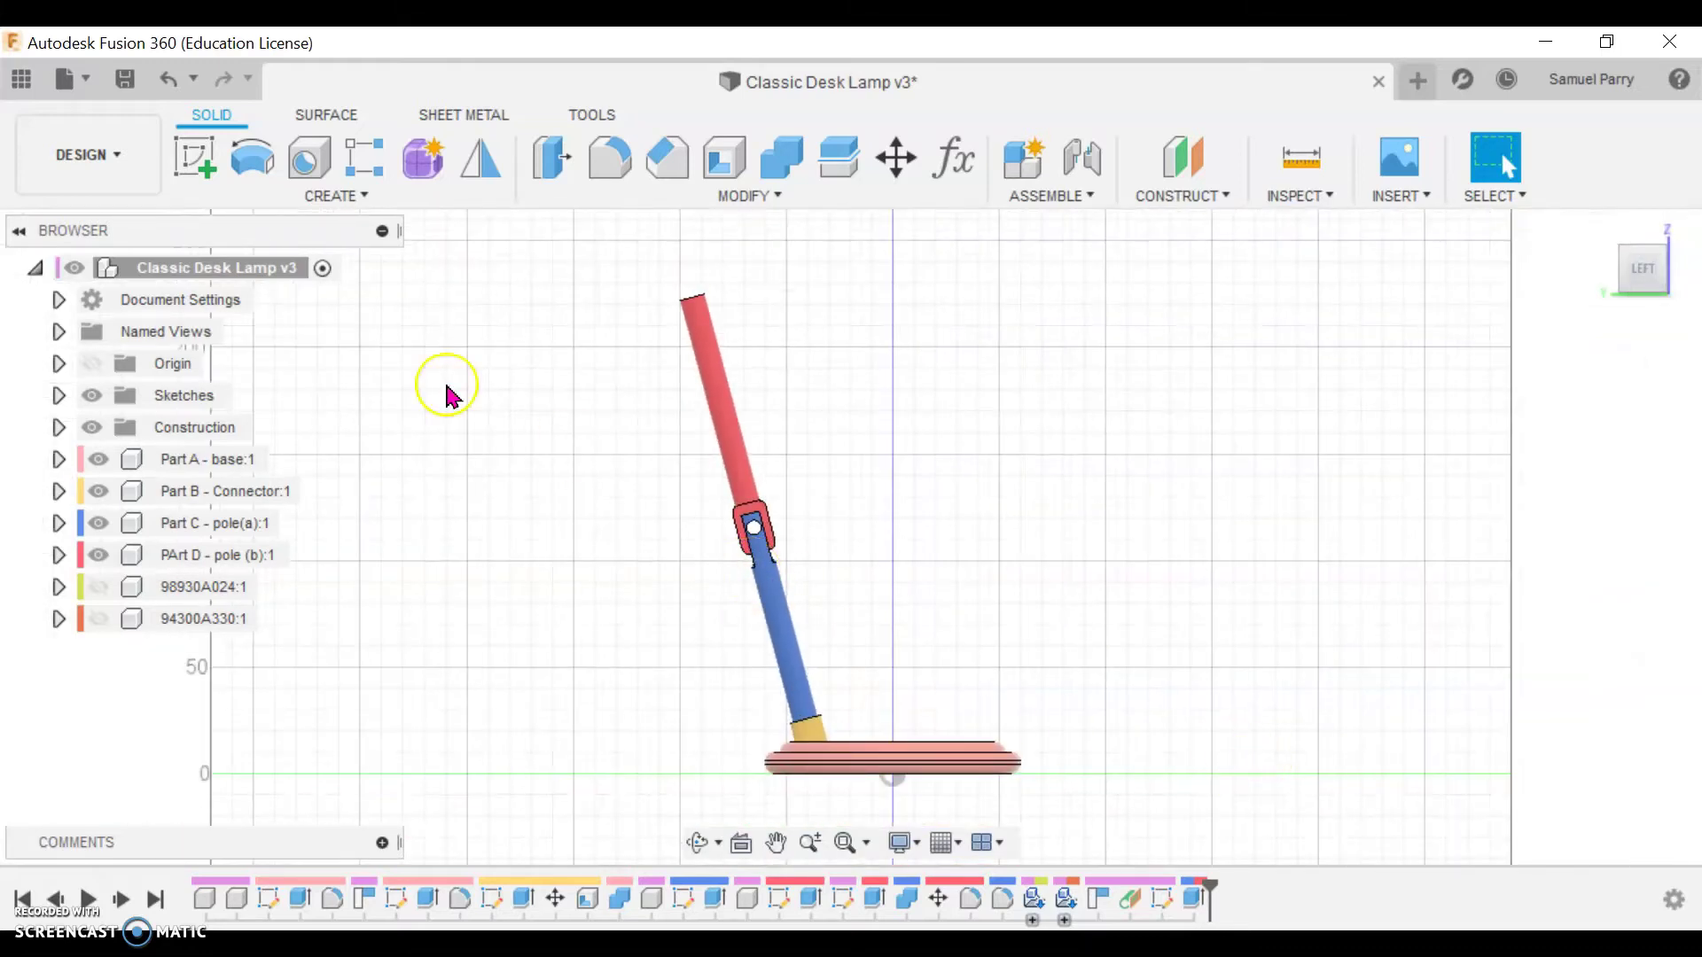